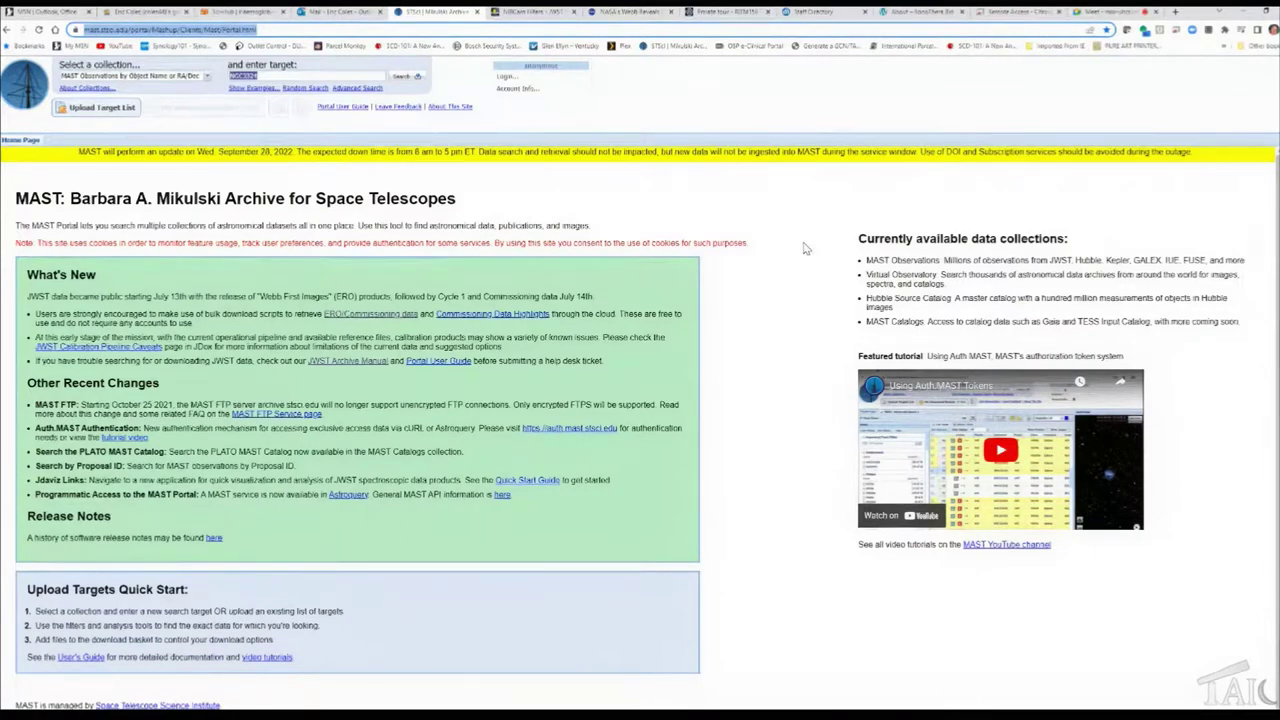
# - Search MAST for NGC3324 and filter to the JWST mission, leaving 10 of 1092 observations
pyautogui.click(263, 76)
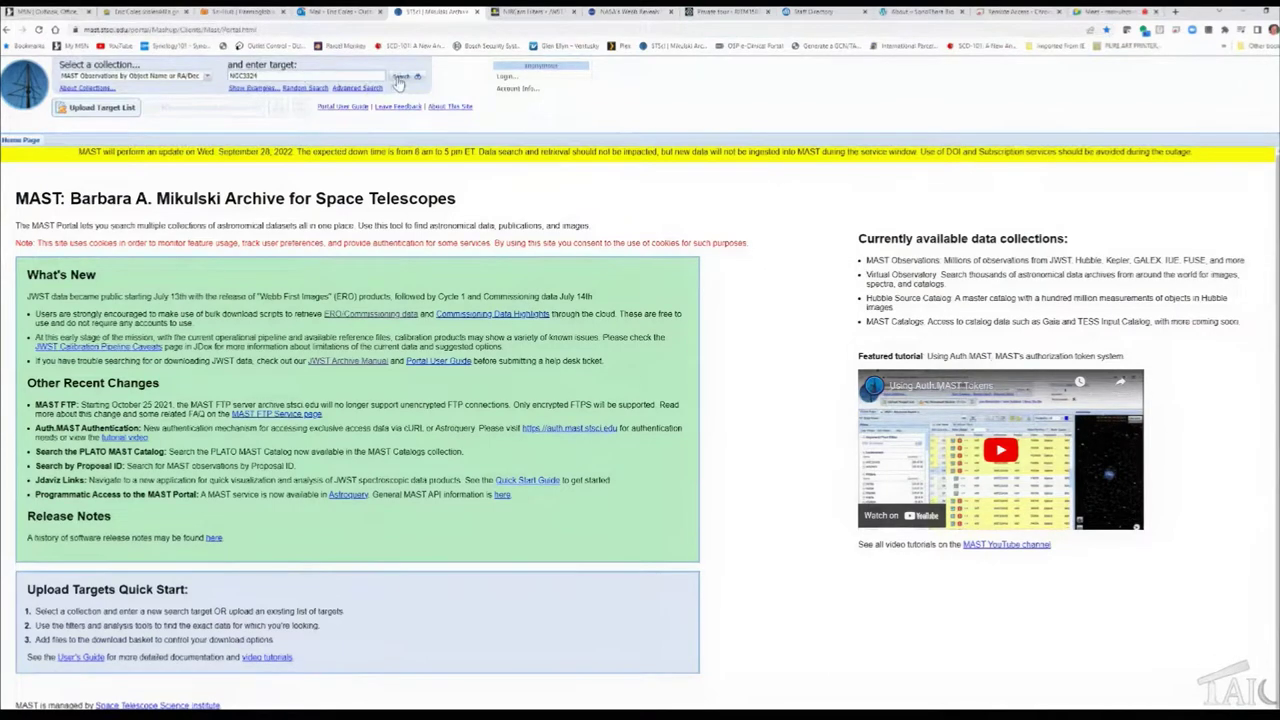
pyautogui.click(397, 80)
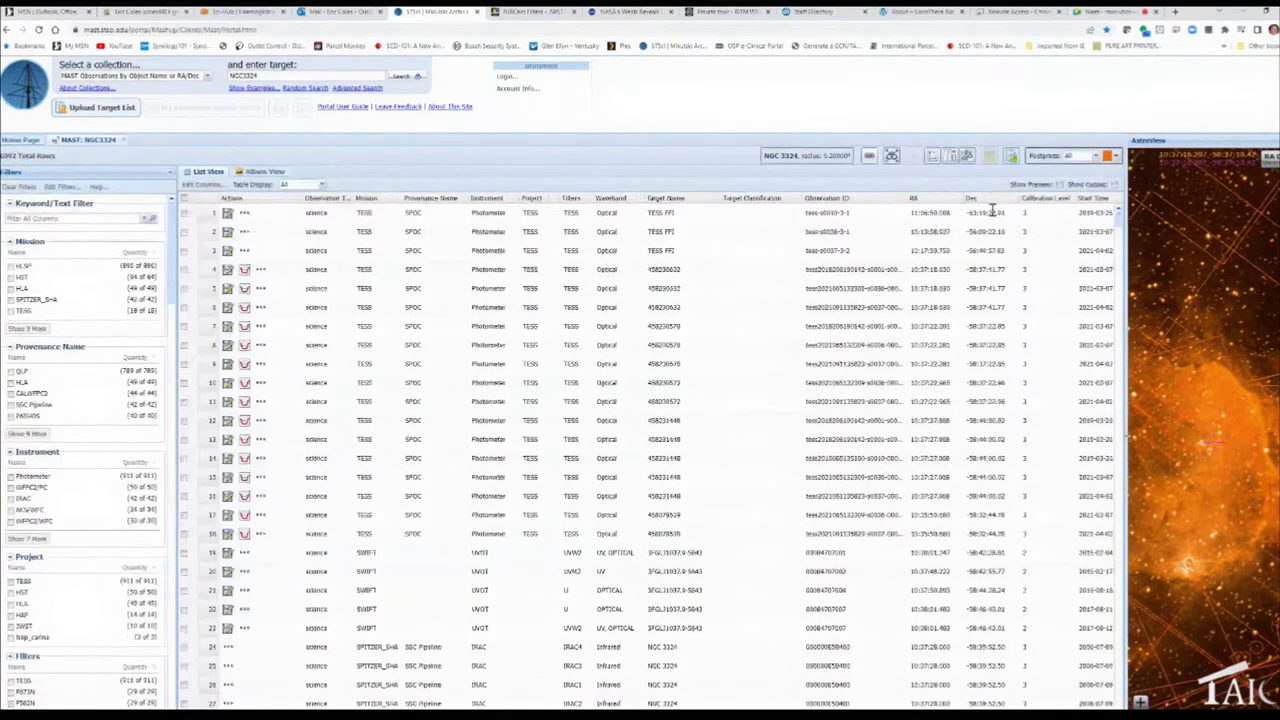
pyautogui.click(1118, 293)
pyautogui.click(1118, 293)
pyautogui.moveTo(1118, 293); pyautogui.dragTo(1120, 205)
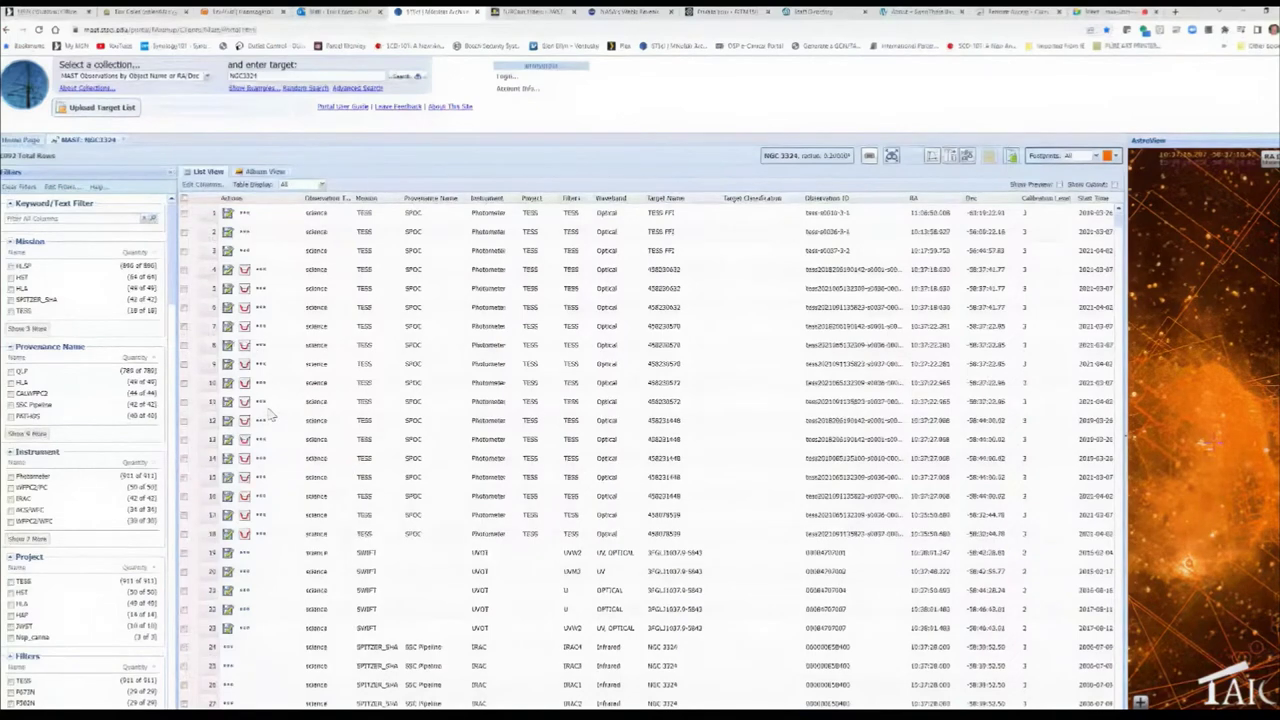
pyautogui.click(28, 330)
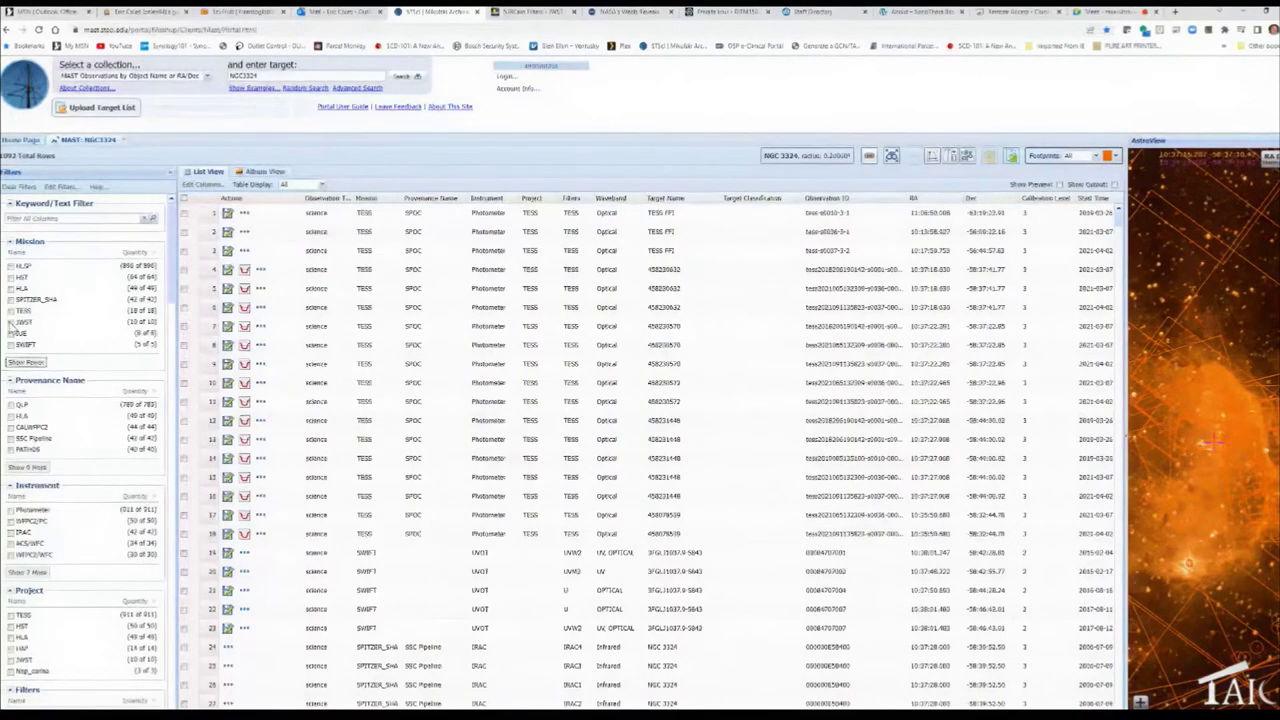
pyautogui.click(12, 324)
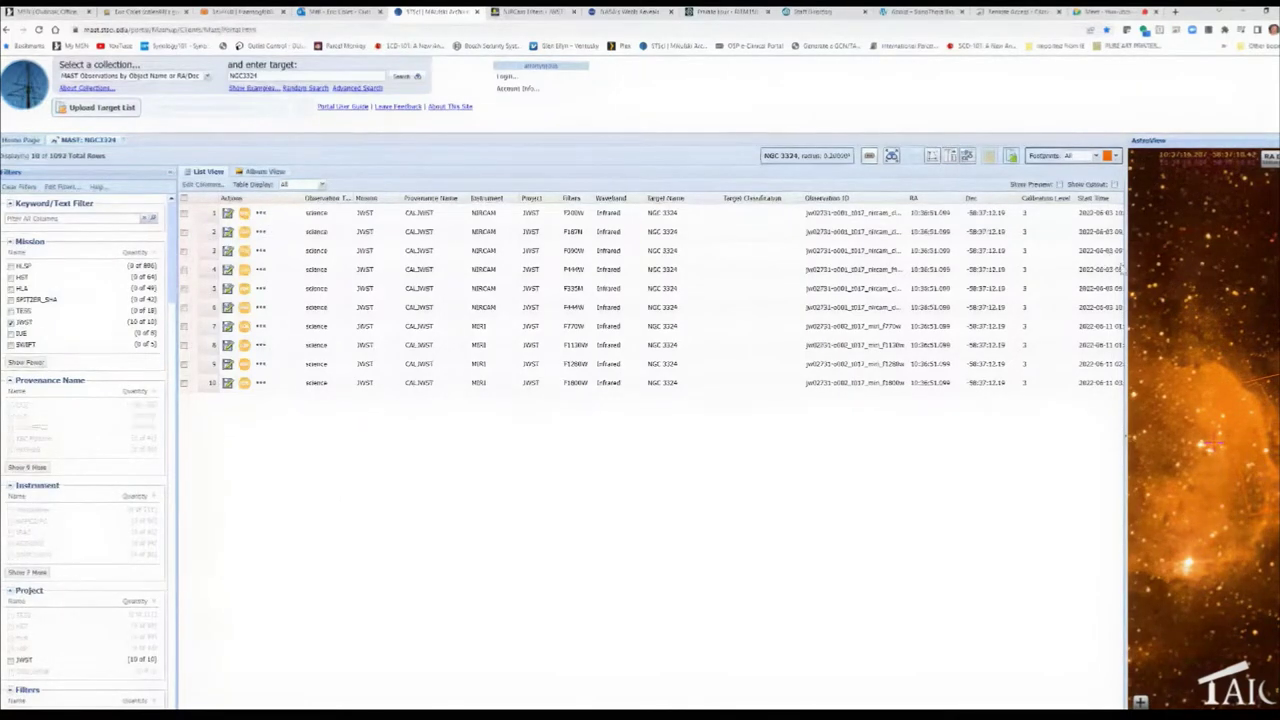
# - Widen the AstroView sky viewer and zoom into the NGC 3324 nebula to show the JWST footprint
pyautogui.moveTo(1127, 268); pyautogui.dragTo(658, 256)
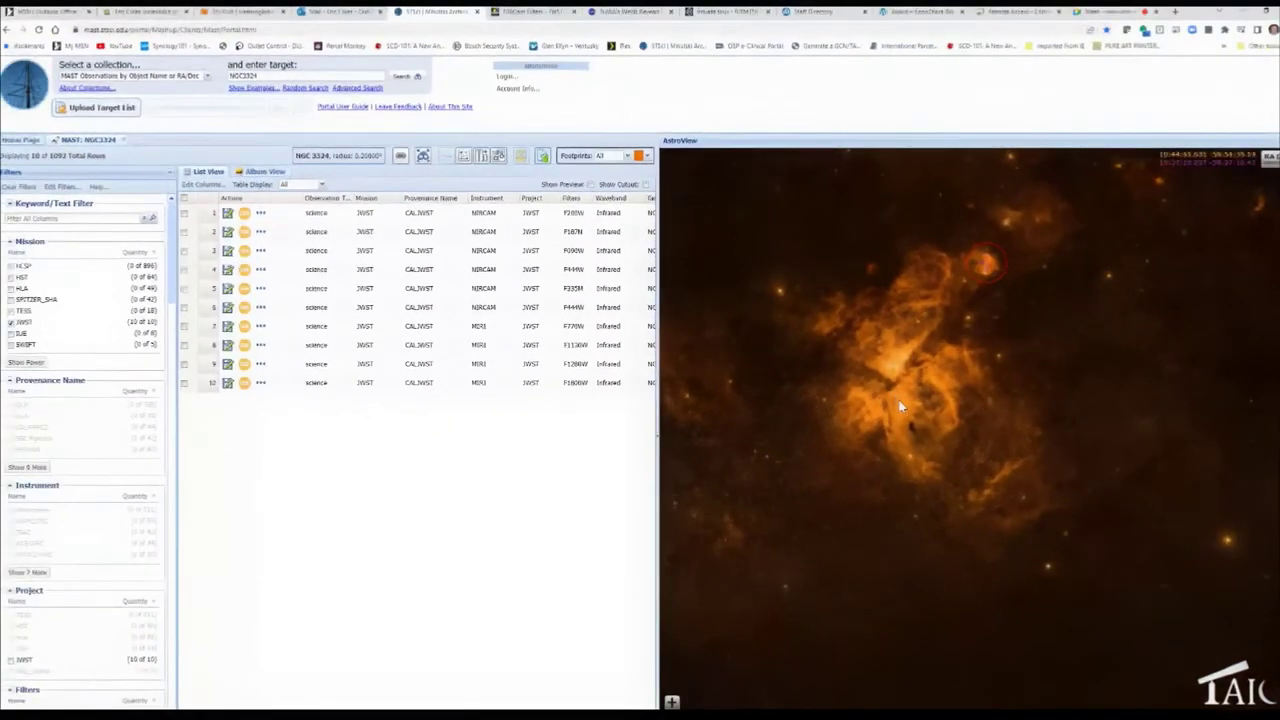
pyautogui.scroll(2, 900, 406)
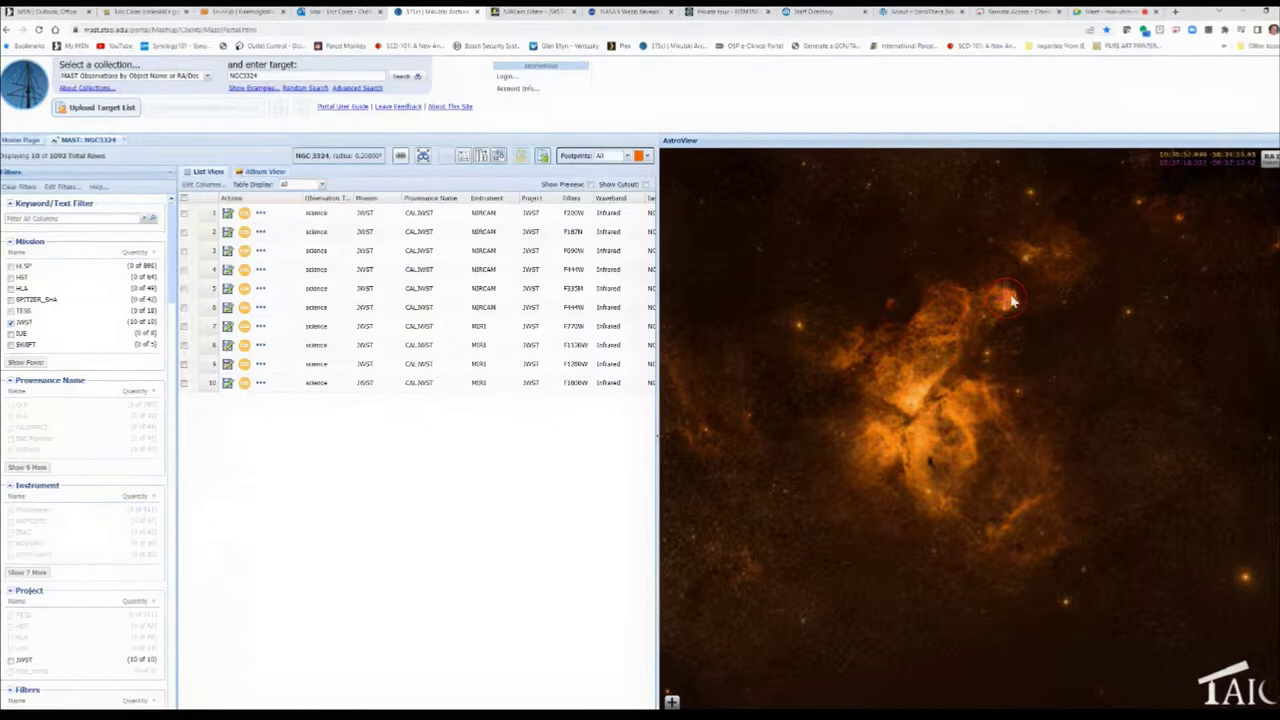
pyautogui.scroll(3, 995, 306)
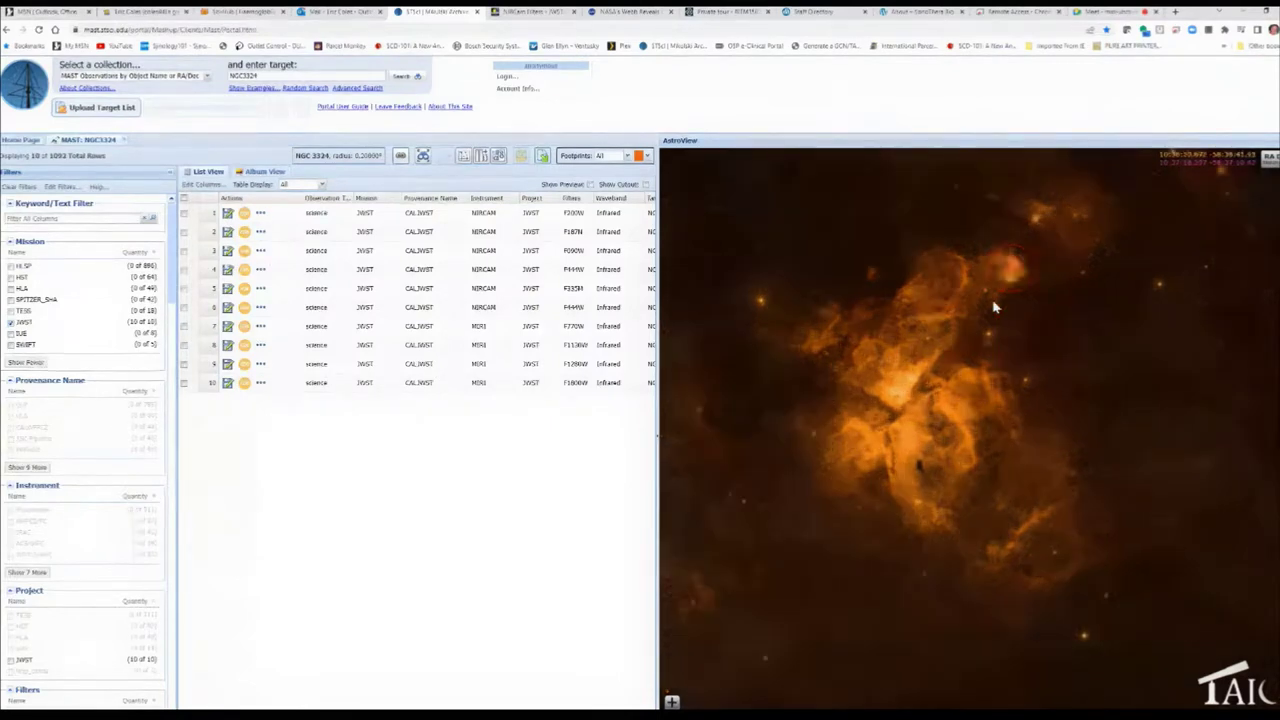
pyautogui.moveTo(988, 271); pyautogui.dragTo(987, 376)
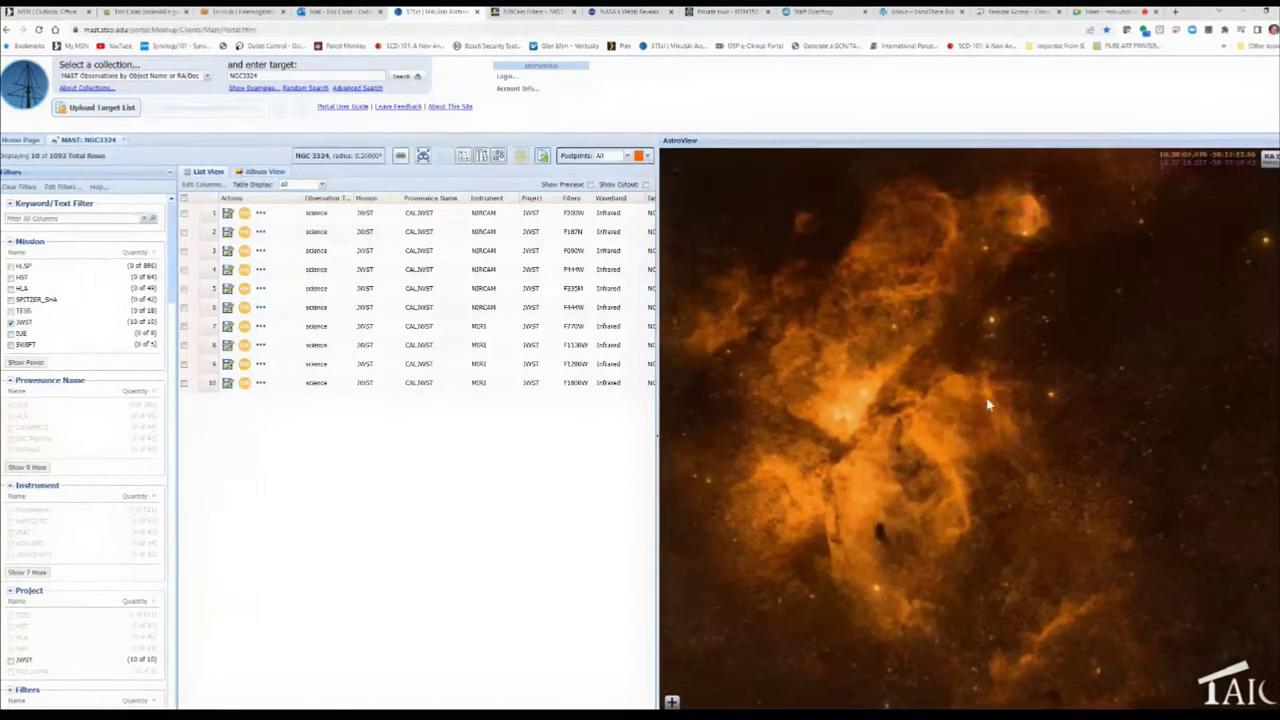
pyautogui.scroll(4, 1004, 386)
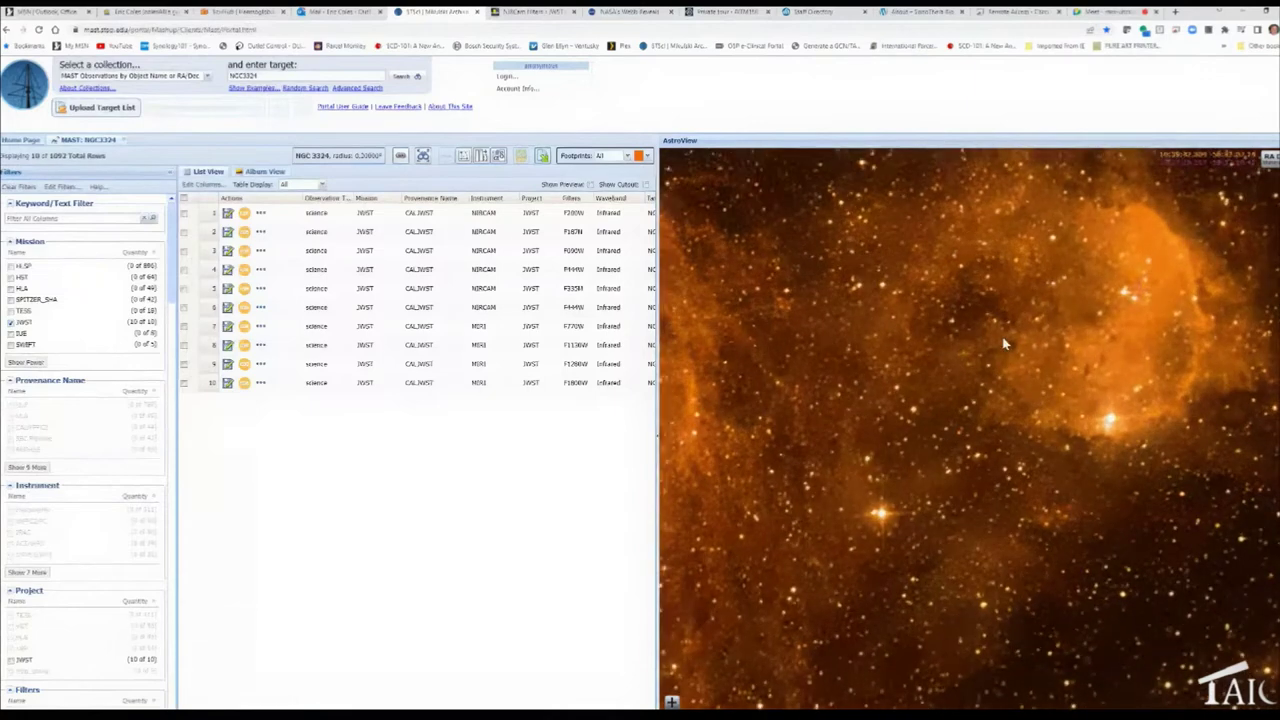
pyautogui.moveTo(1005, 340); pyautogui.dragTo(883, 403)
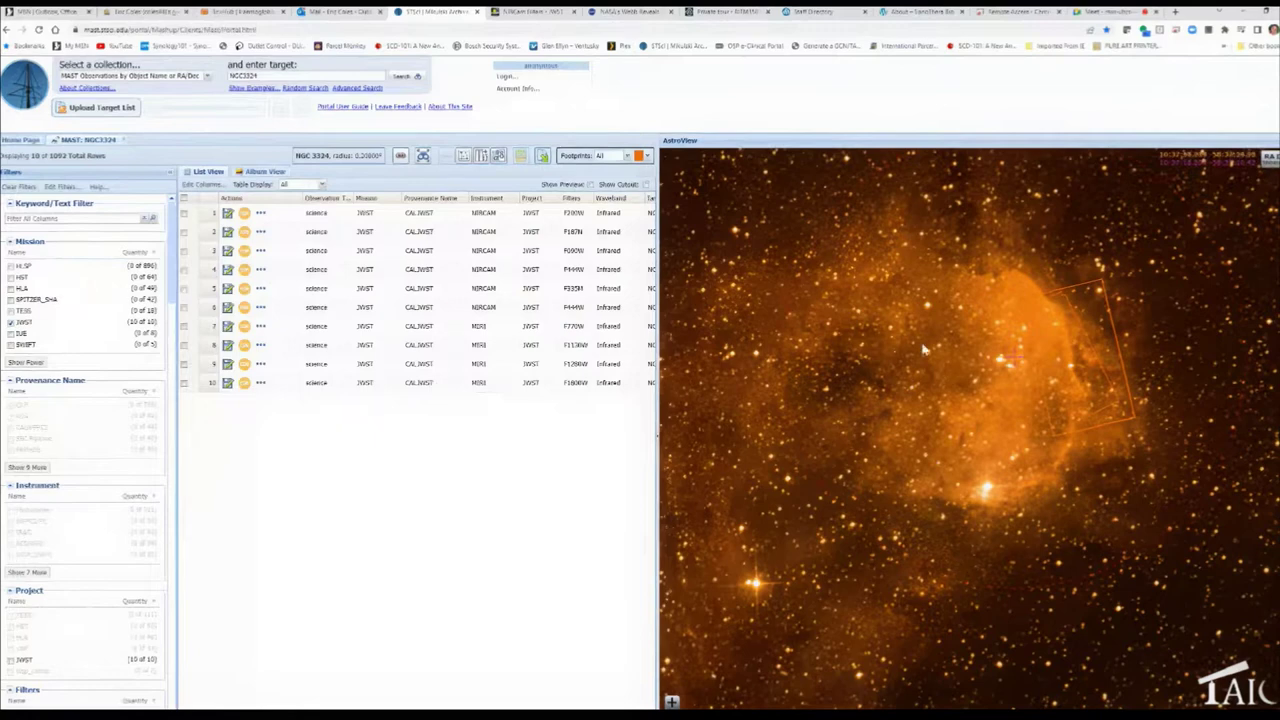
# - Select the footprint outline in AstroView, checking the six NIRCam observation rows 1–6
pyautogui.click(1108, 305)
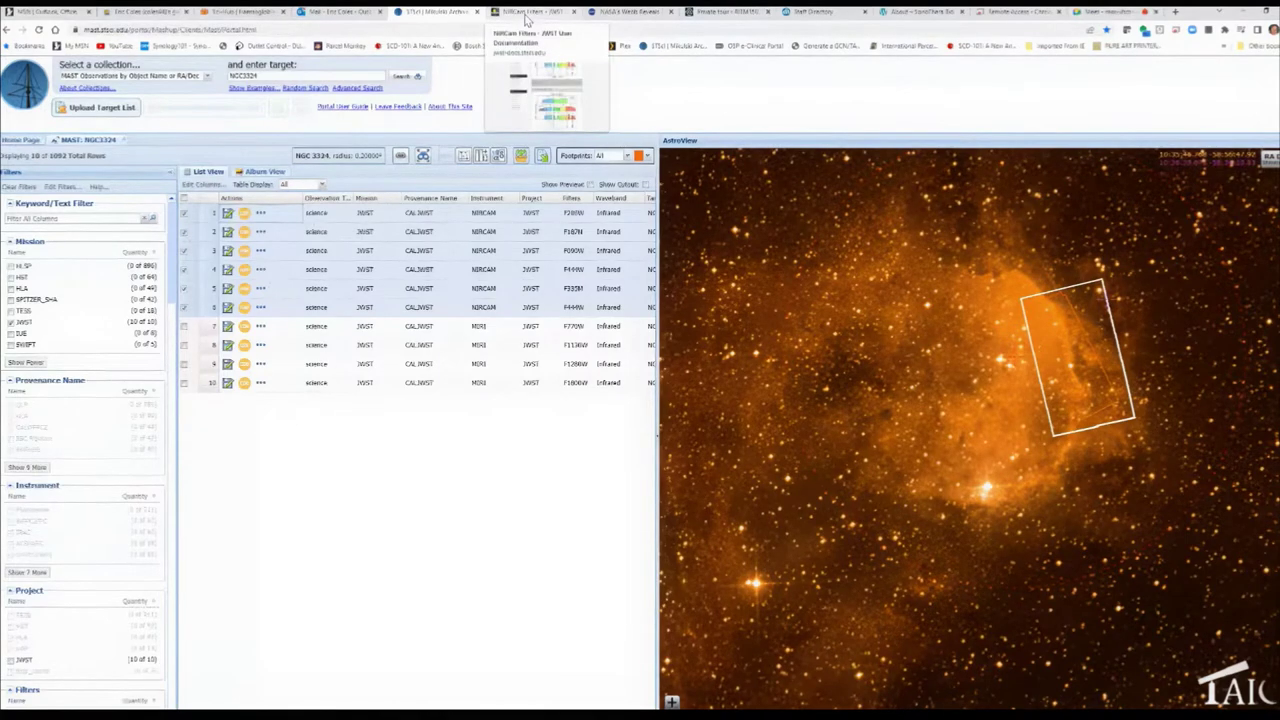
# - Switch to the NIRCam Filters documentation page for the filter throughput charts
pyautogui.click(526, 15)
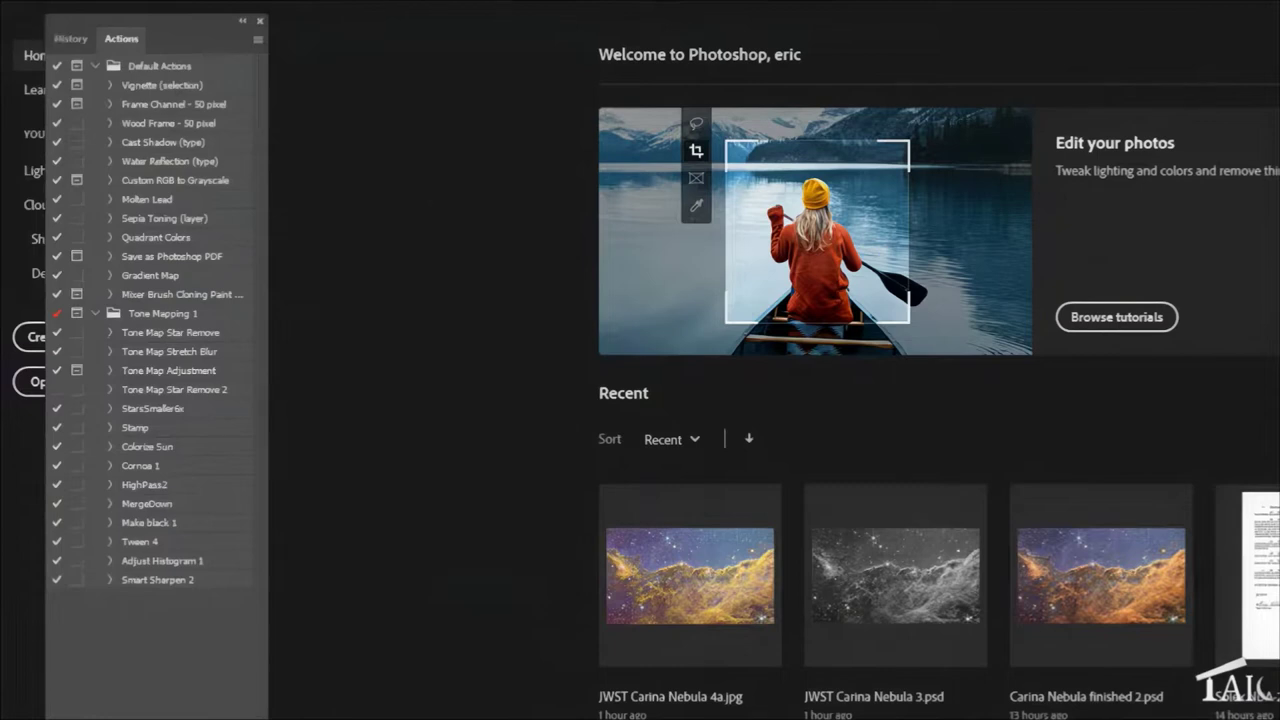
# - In Load Files into Stack, choose the six Carina nebula TIFs as source files
pyautogui.hotkey('alt', 'f')
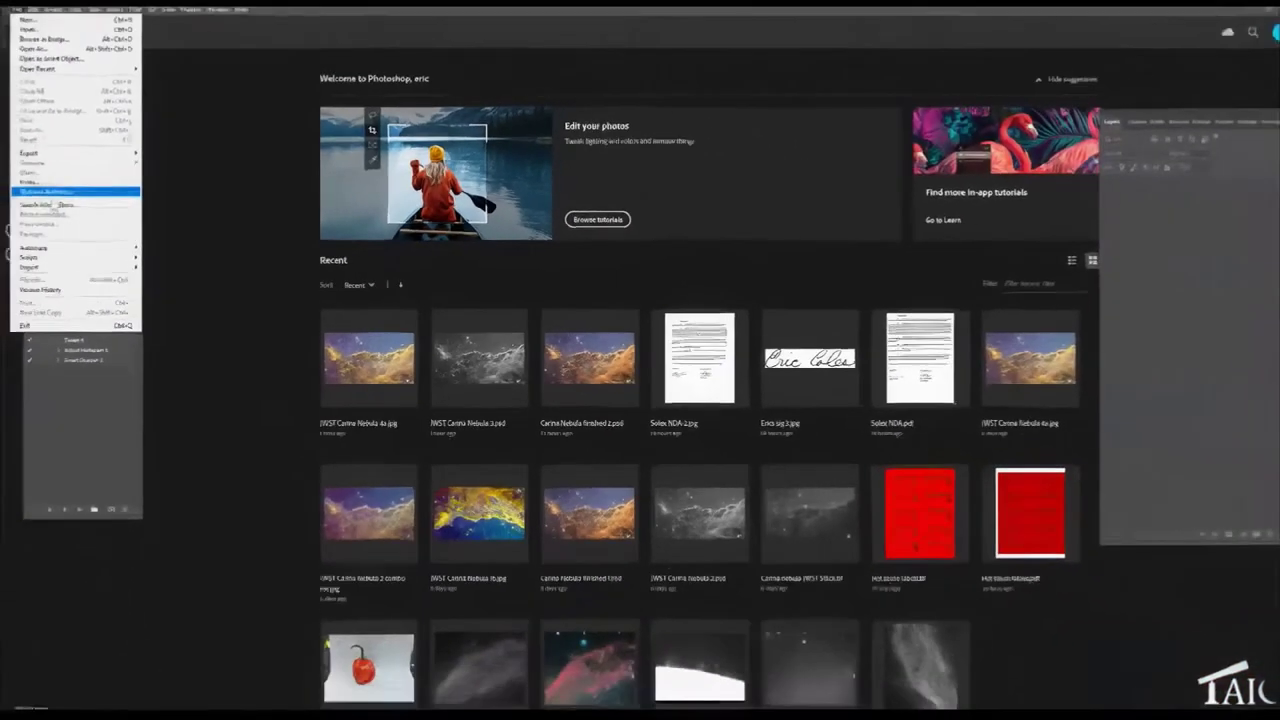
pyautogui.moveTo(49, 262)
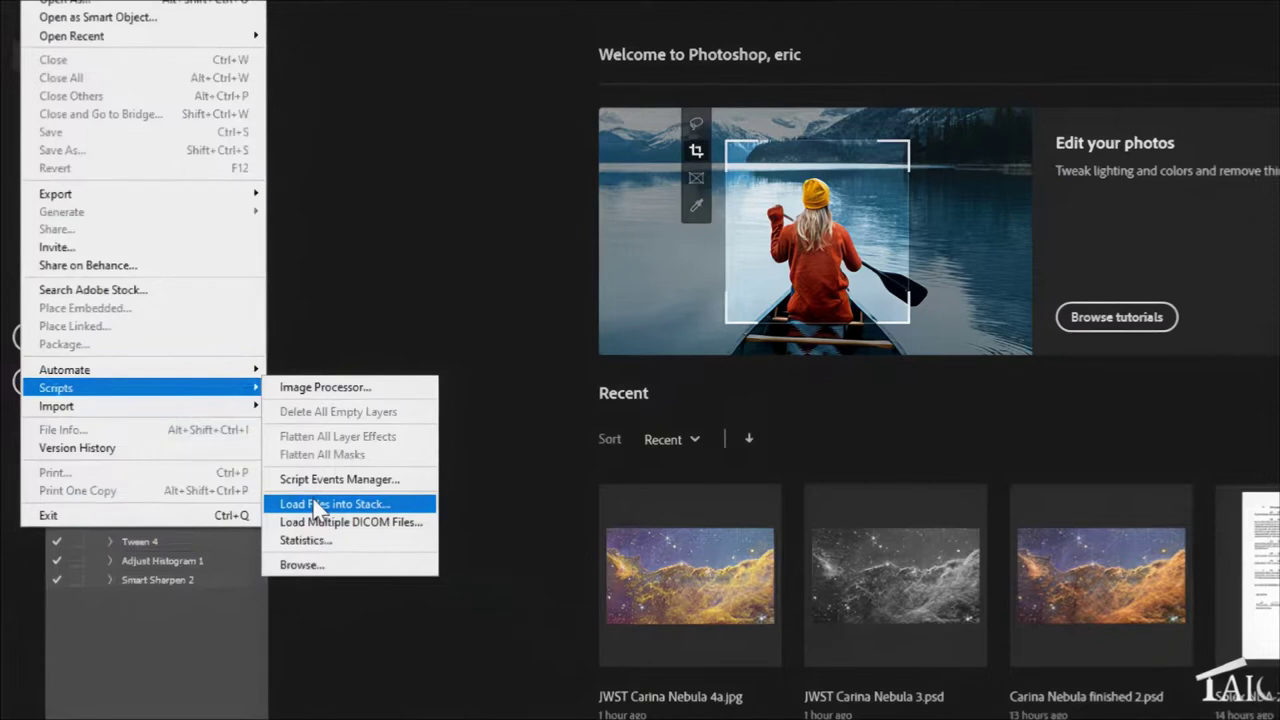
pyautogui.click(318, 504)
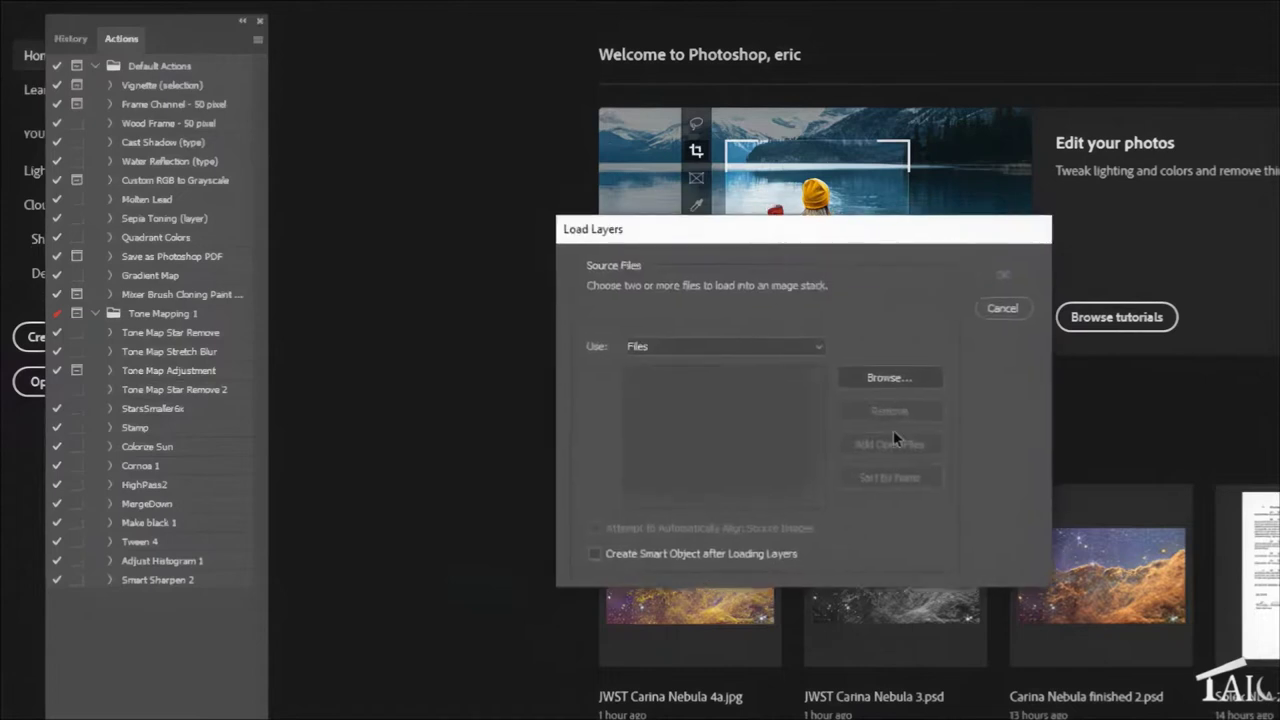
pyautogui.click(882, 390)
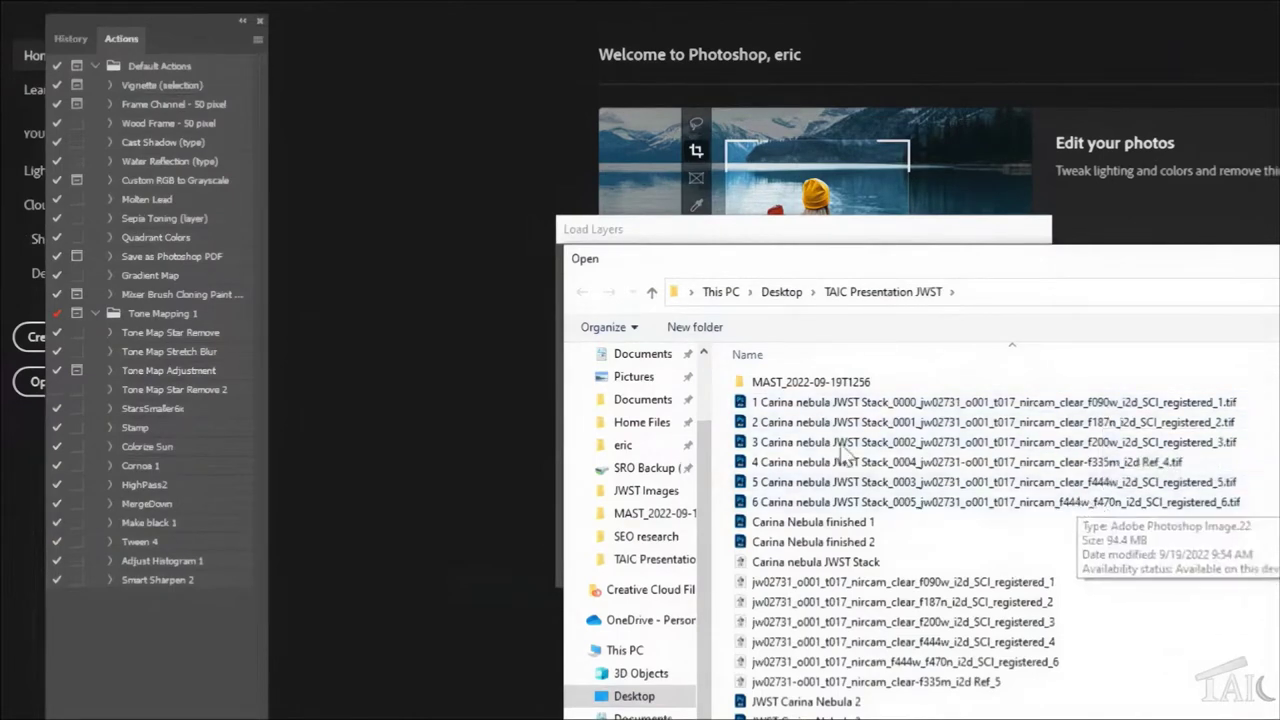
pyautogui.click(737, 402)
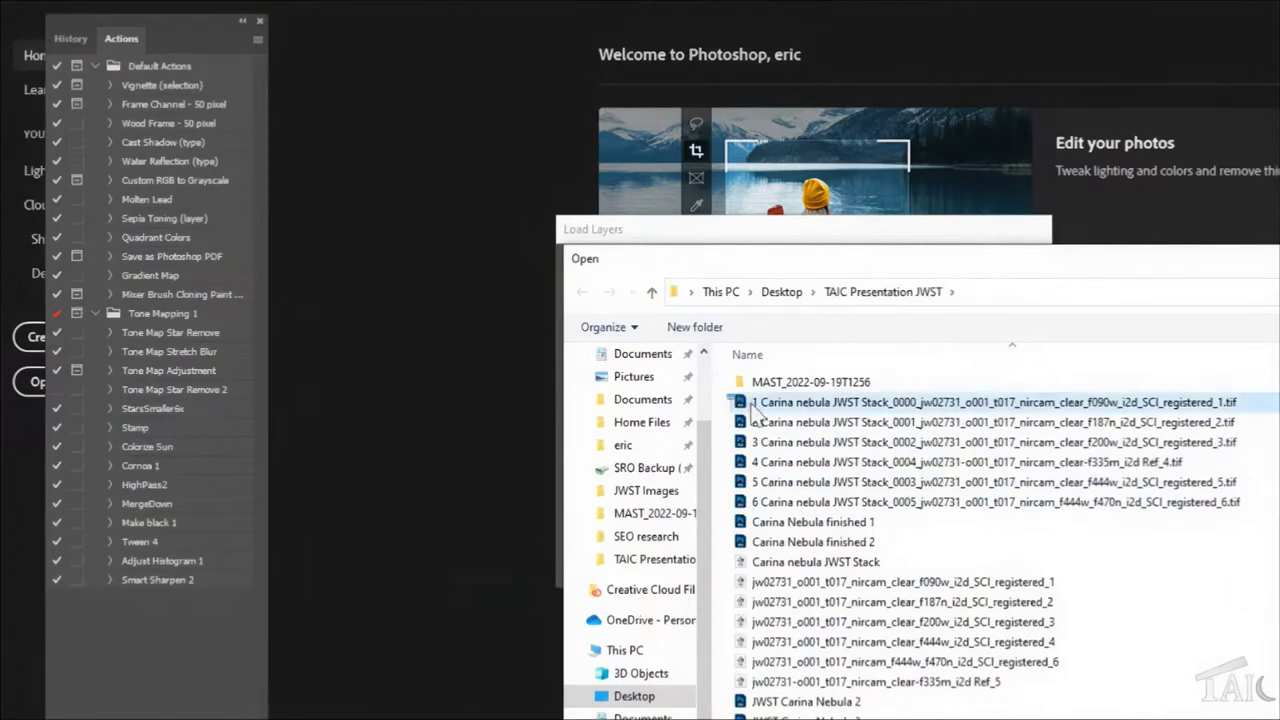
pyautogui.moveTo(778, 444); pyautogui.dragTo(806, 512)
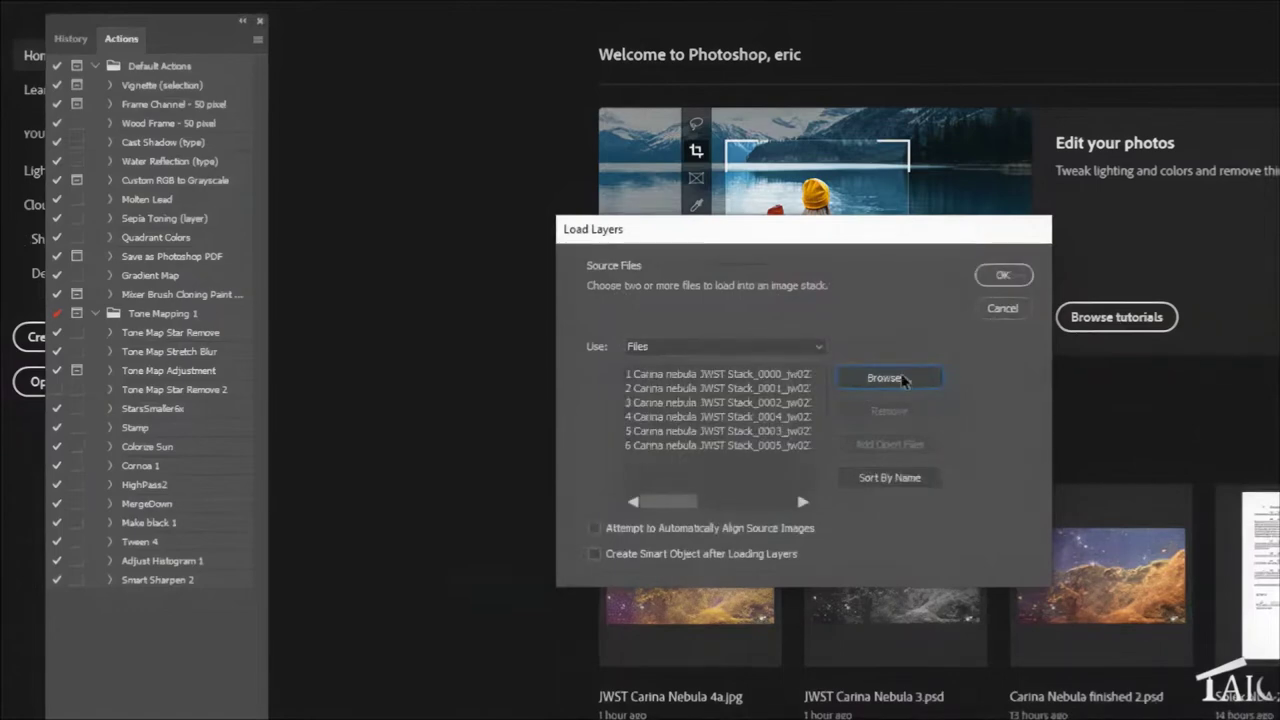
# - Load the six Carina nebula TIFs as separate layers in one grayscale document
pyautogui.click(962, 264)
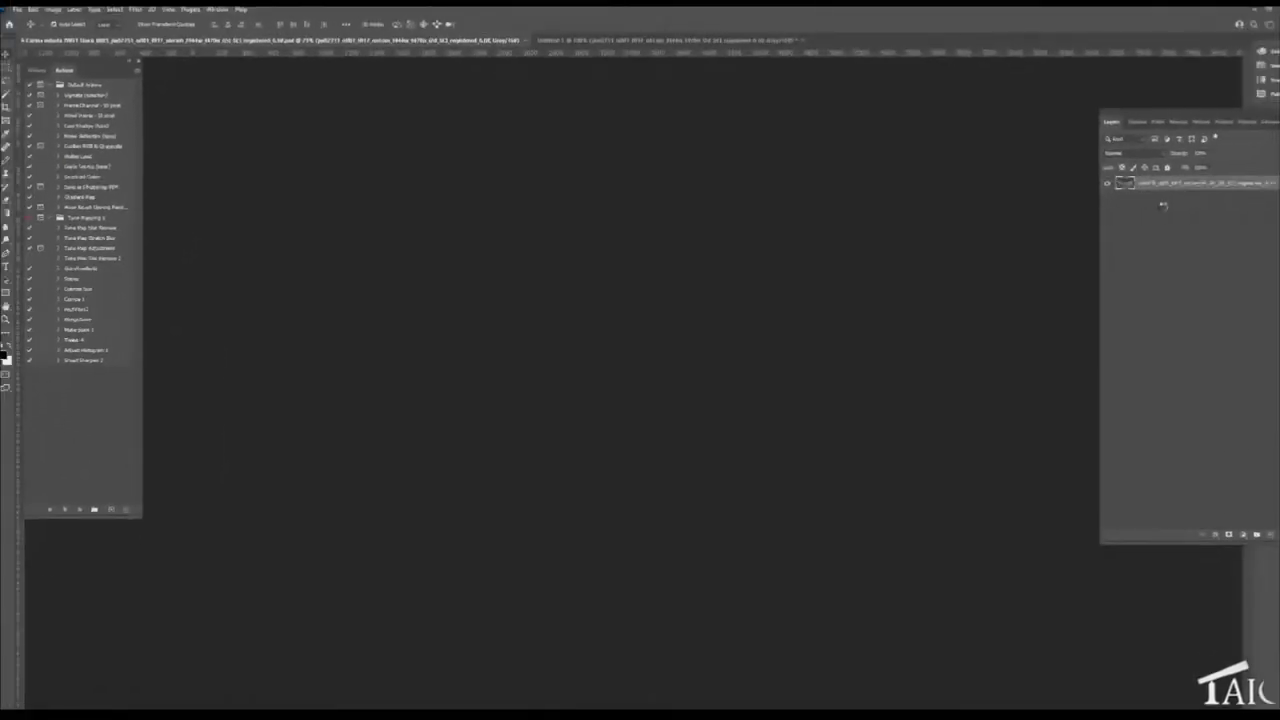
pyautogui.hotkey('ctrl', 'w')
pyautogui.moveTo(1162, 205); pyautogui.dragTo(1164, 213)
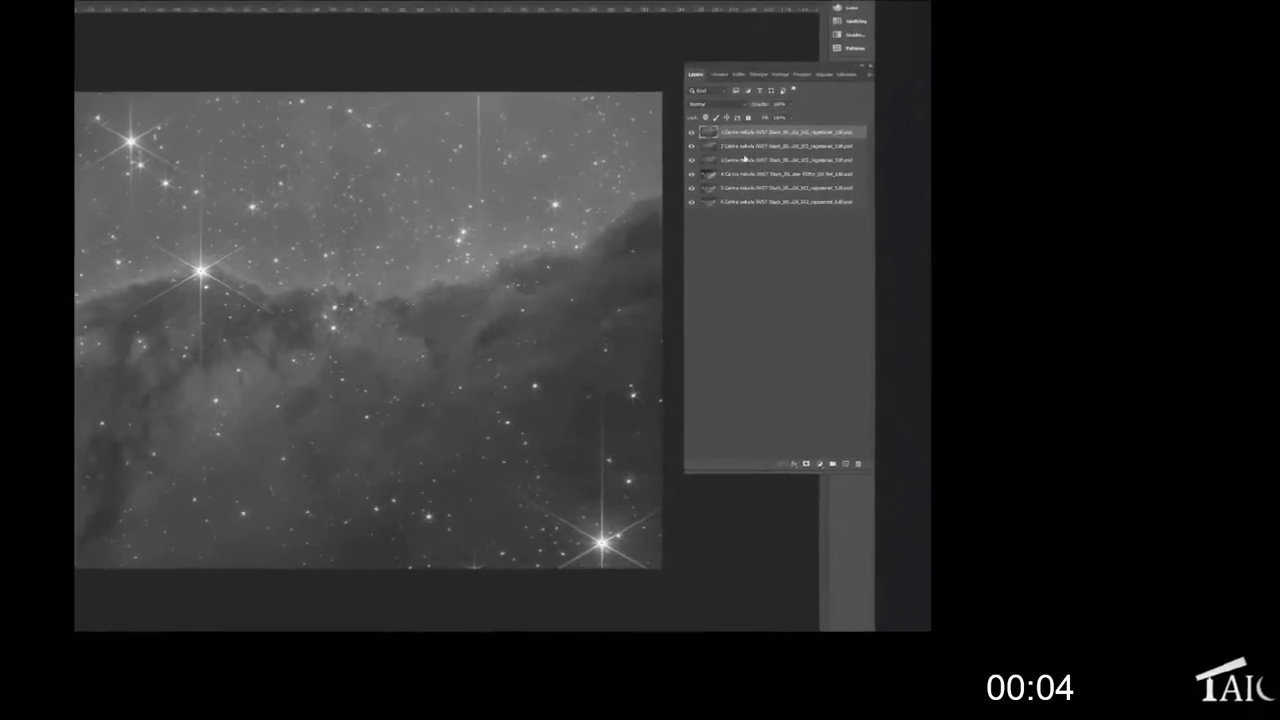
# - Hide layers 1–5 one by one to inspect the bottom layer 6, and make it active
pyautogui.click(691, 132)
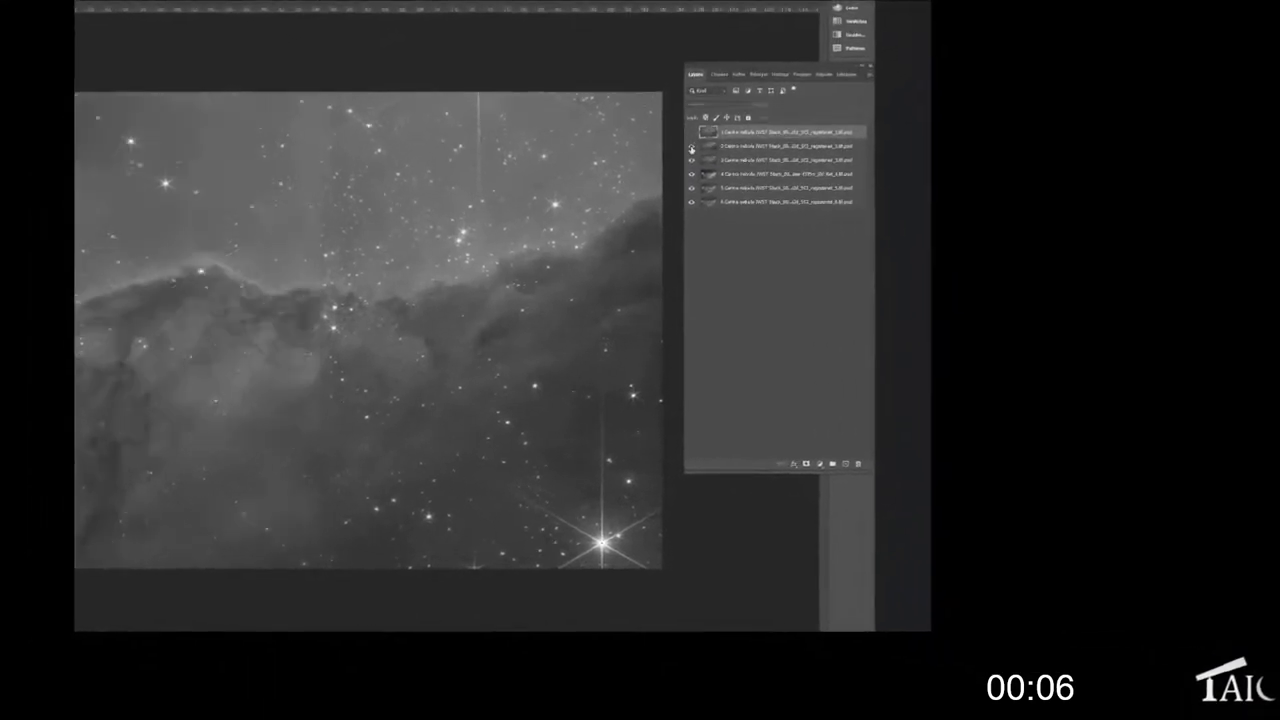
pyautogui.click(691, 146)
pyautogui.click(691, 160)
pyautogui.click(691, 174)
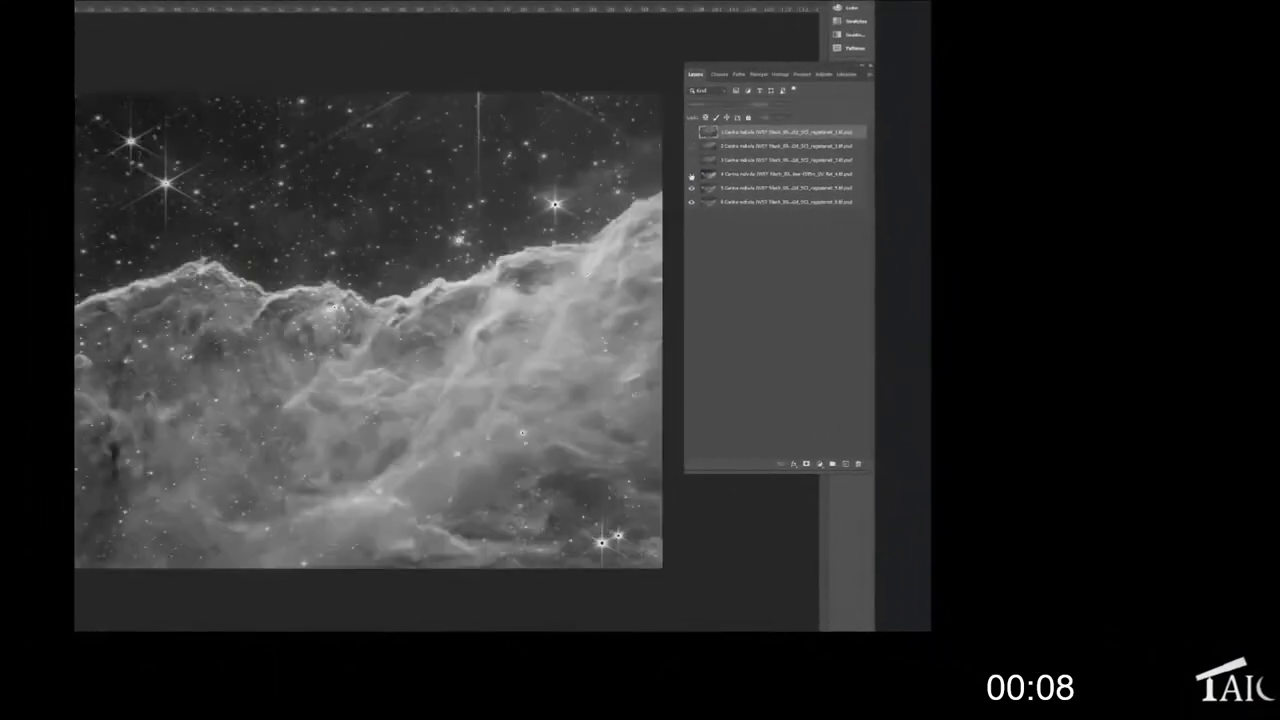
pyautogui.click(691, 188)
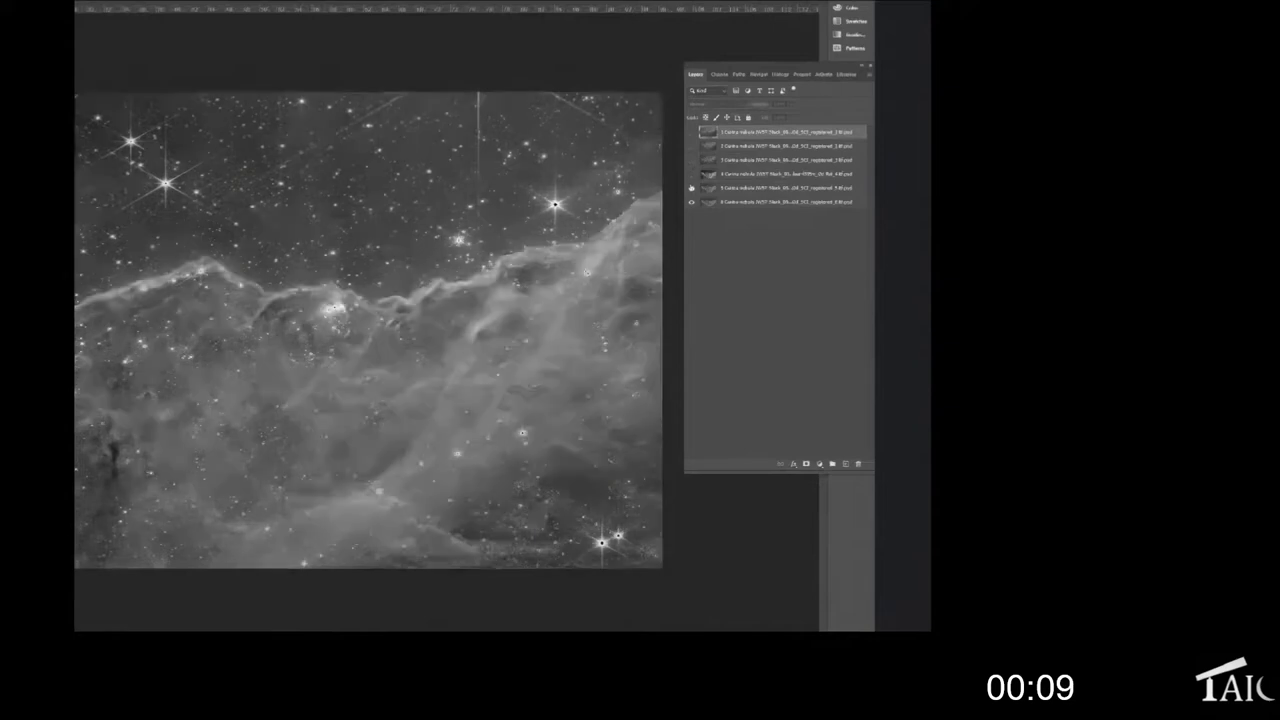
pyautogui.click(747, 204)
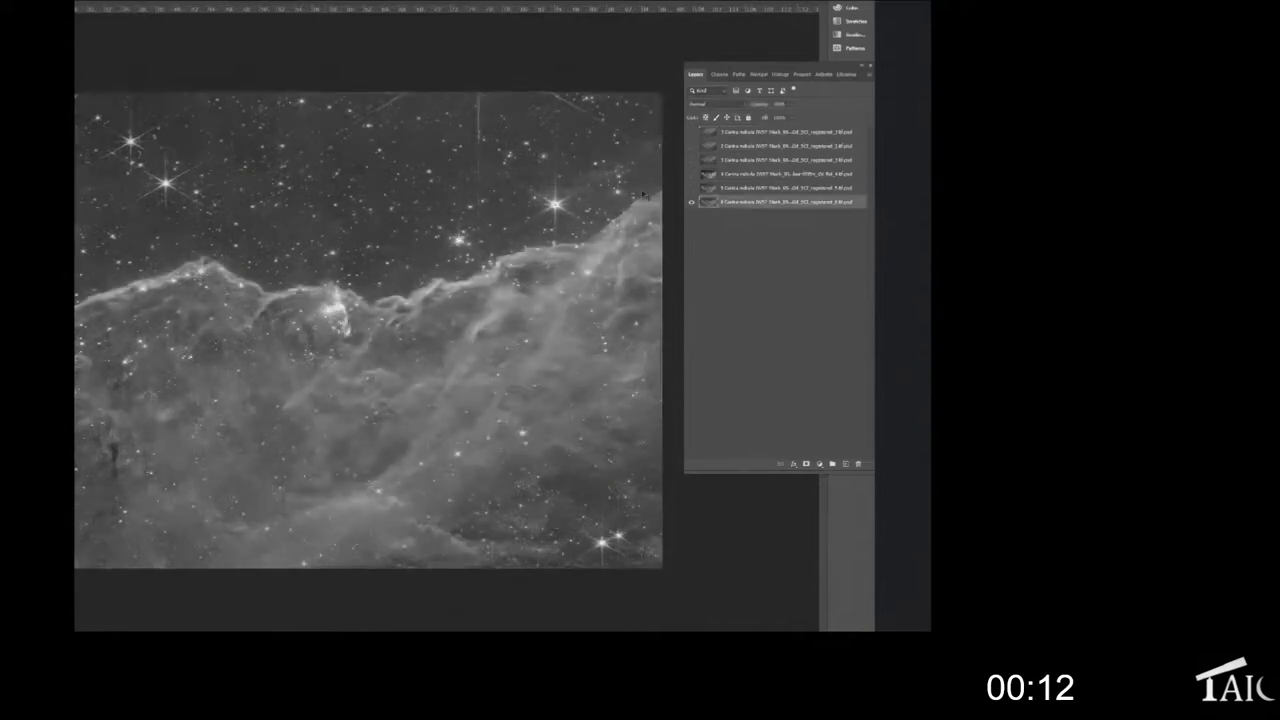
# - Turn layers 5, 4 and the top two back on so all six layers show
pyautogui.click(691, 188)
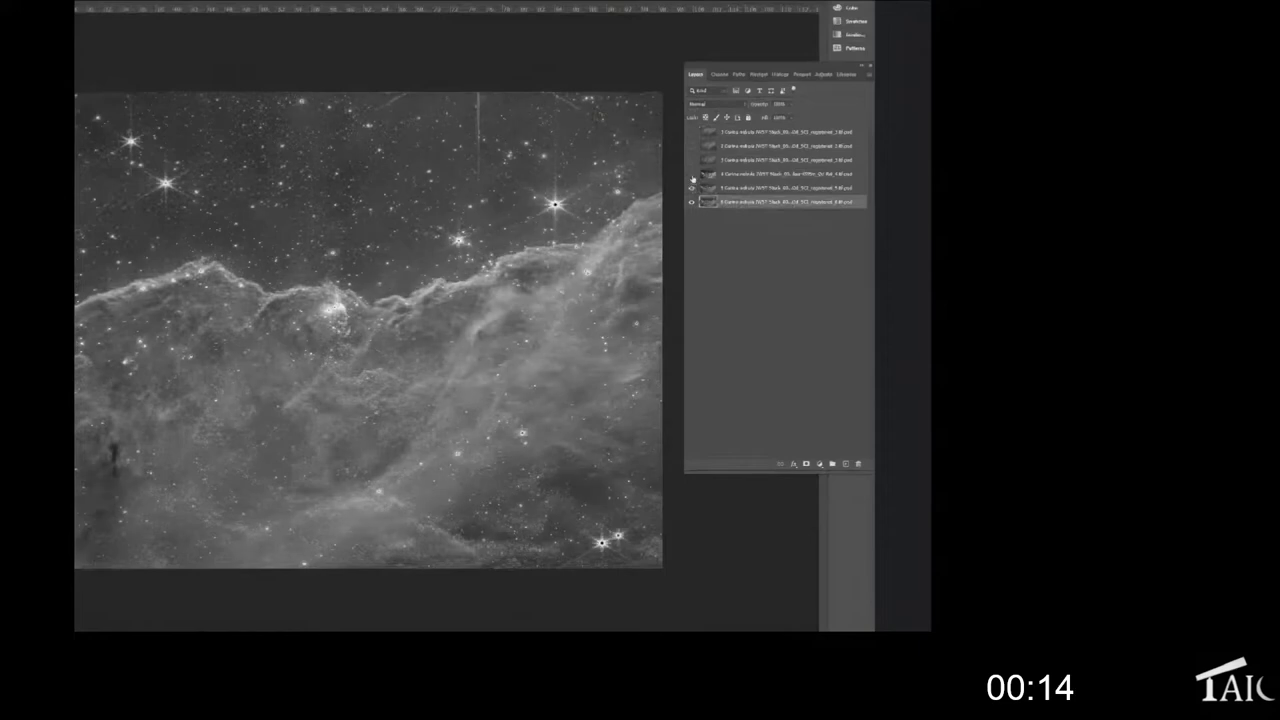
pyautogui.click(691, 174)
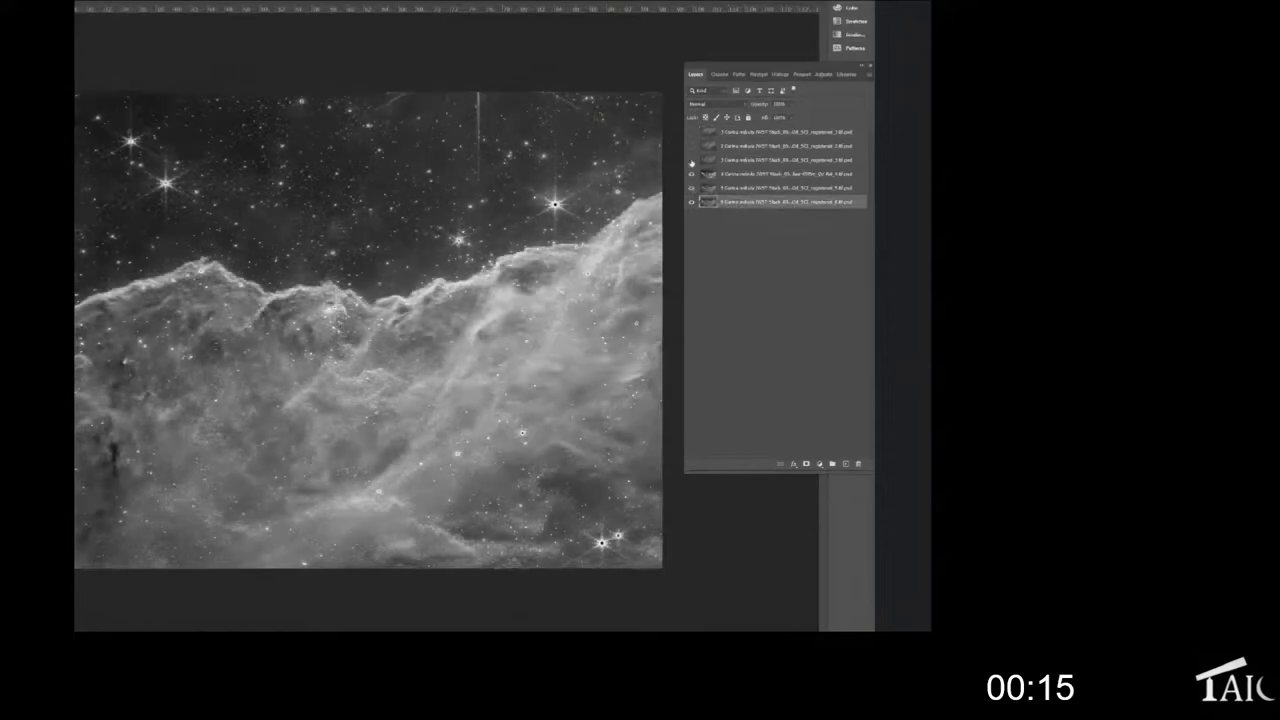
pyautogui.click(690, 147)
pyautogui.click(691, 132)
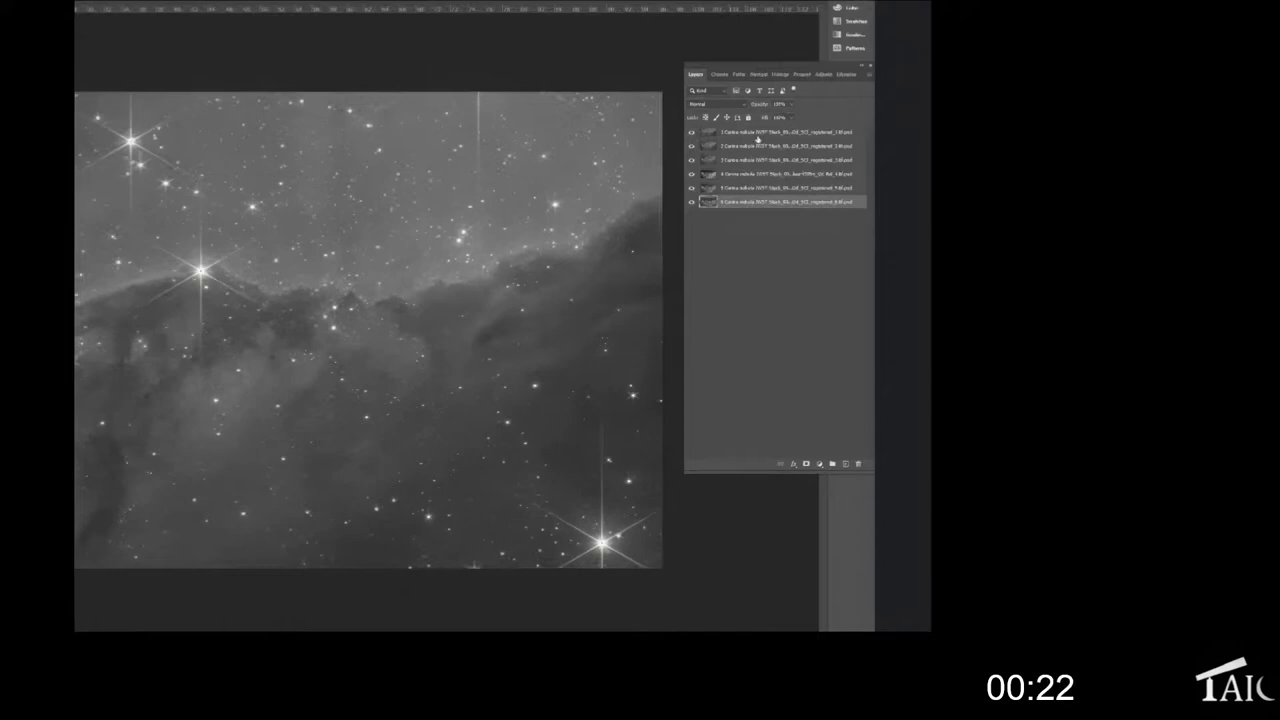
# - Group the six nebula layers, duplicate Group 1, and name the expanded copy Luminosity
pyautogui.keyDown('shift'); pyautogui.click(757, 138); pyautogui.keyUp('shift')
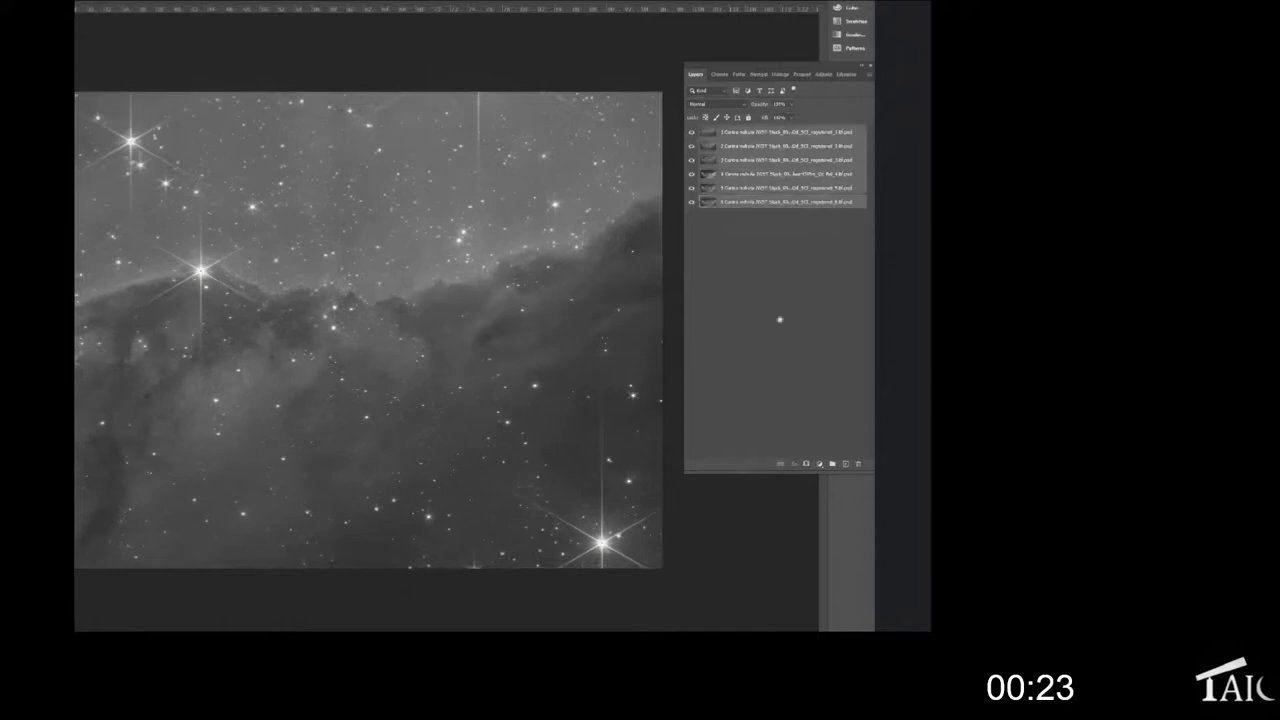
pyautogui.click(833, 466)
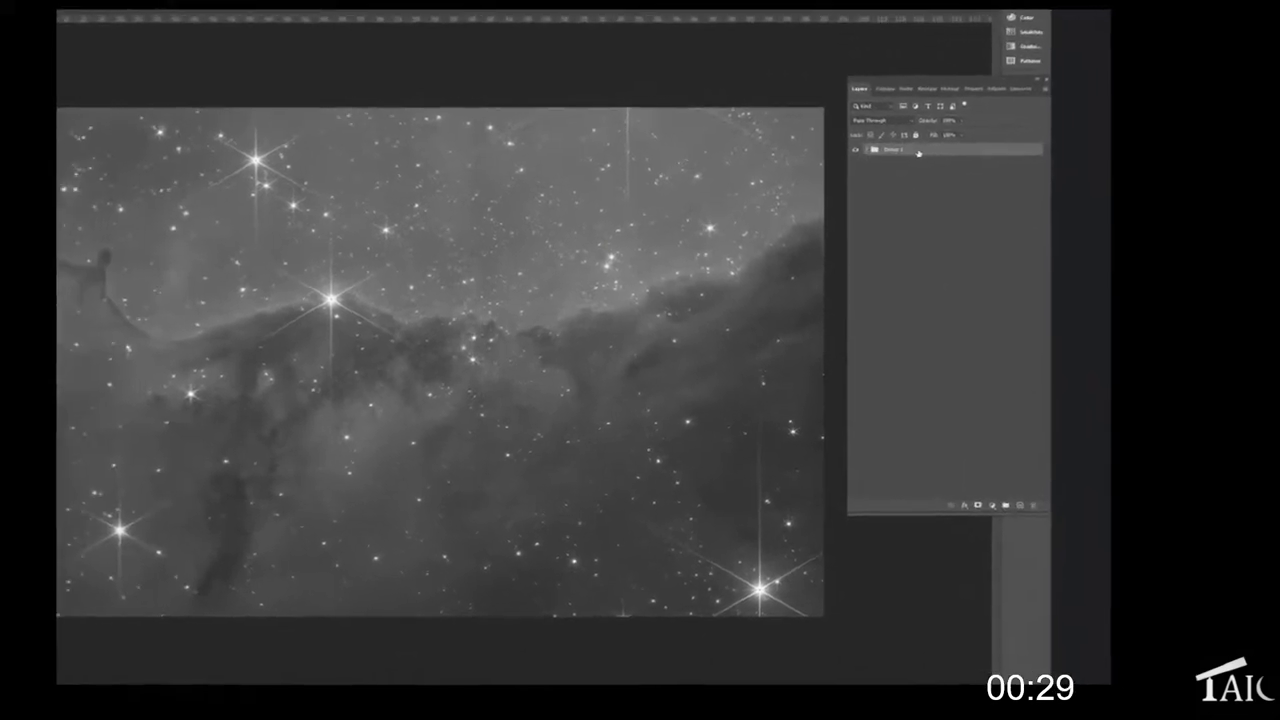
pyautogui.moveTo(752, 132); pyautogui.dragTo(813, 313)
pyautogui.moveTo(1104, 363); pyautogui.dragTo(1141, 533)
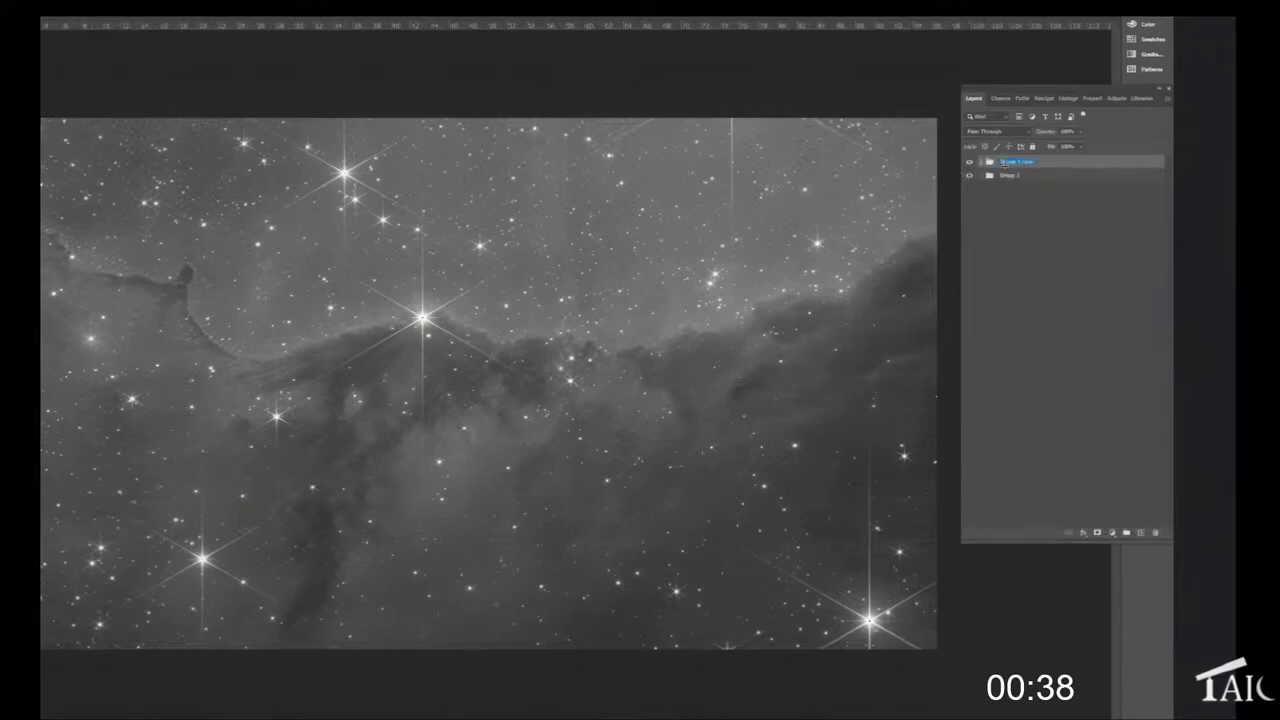
pyautogui.write('St')
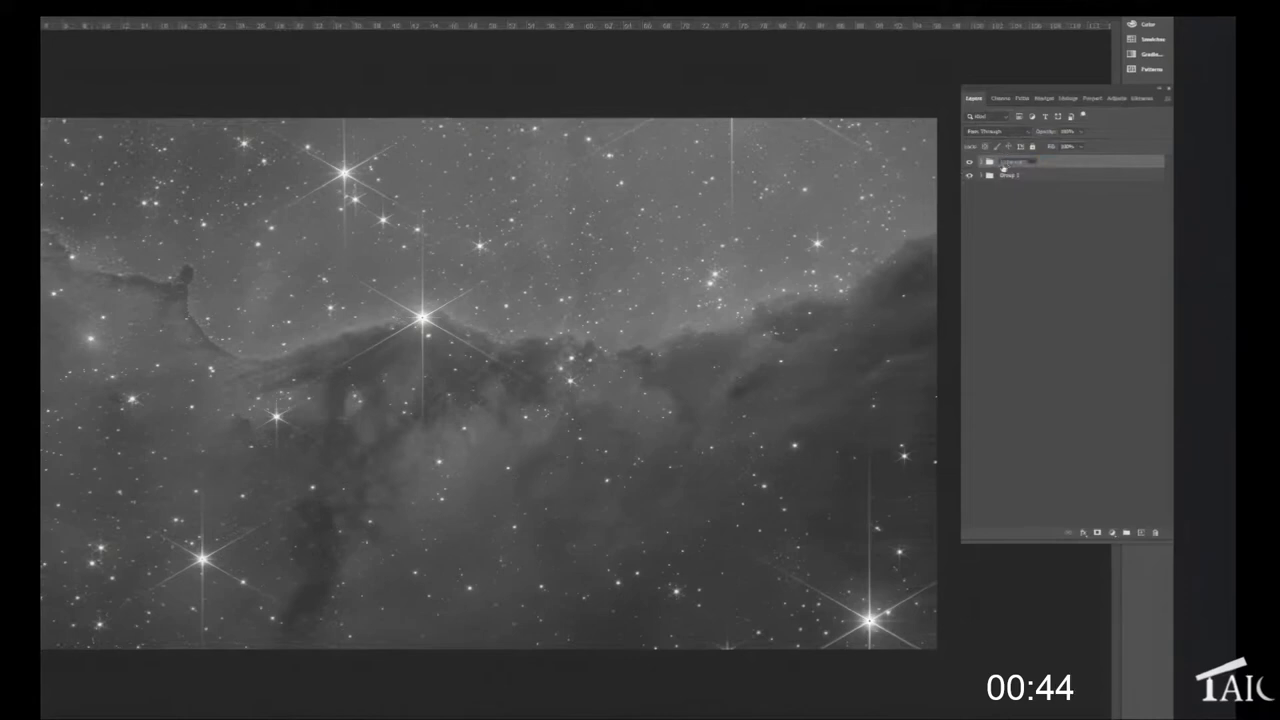
pyautogui.click(980, 163)
pyautogui.click(980, 163)
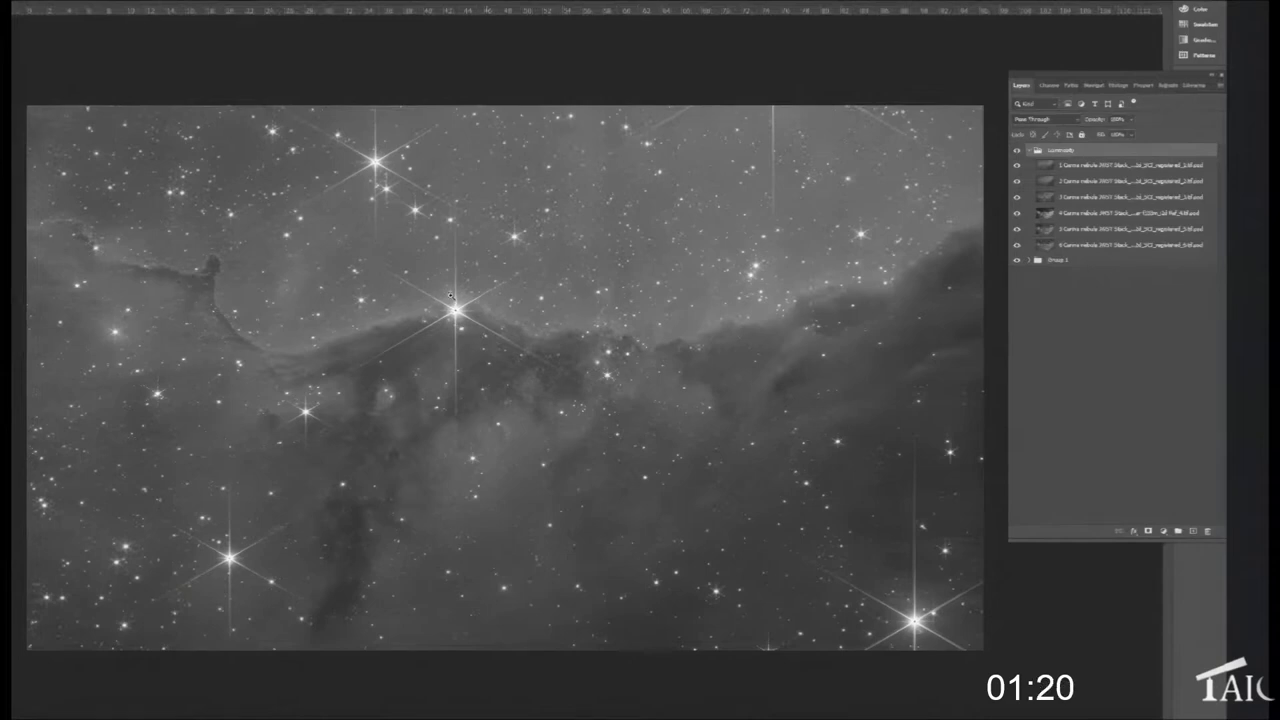
# - Compare the bright star with and without the top layer, fit the view, and hide layers 1–3
pyautogui.scroll(5, 452, 300)
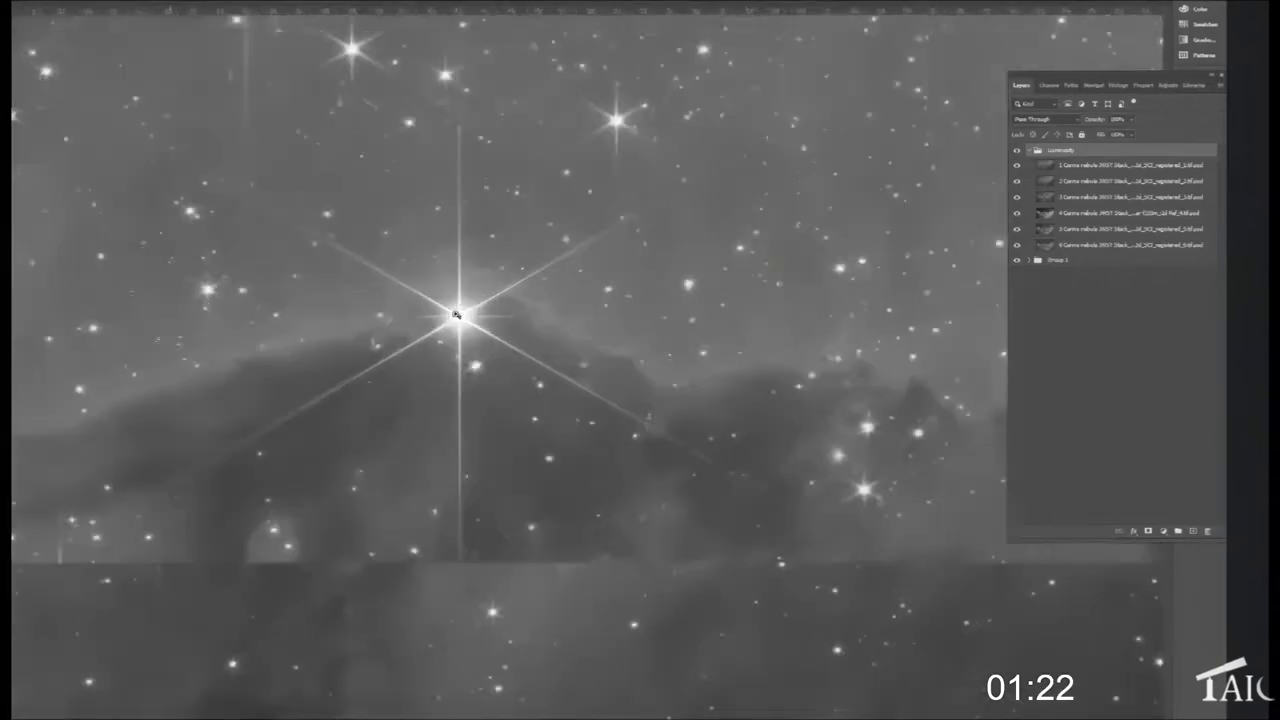
pyautogui.scroll(2, 456, 314)
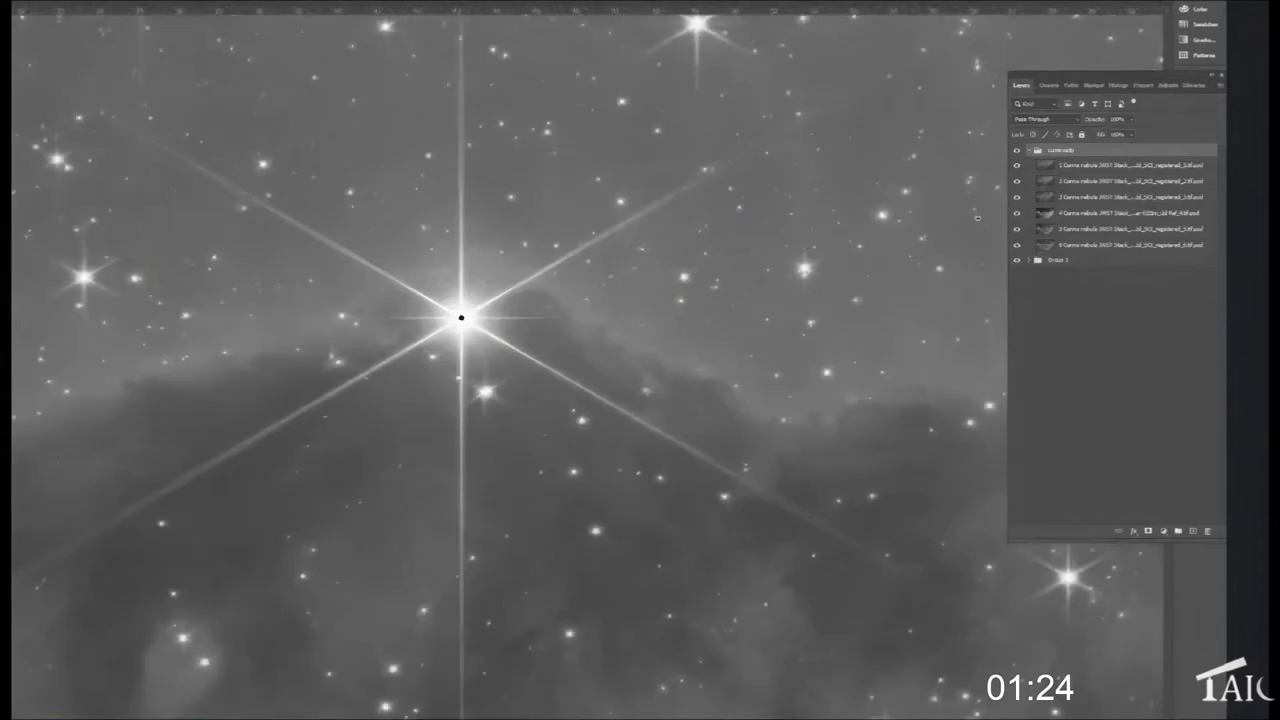
pyautogui.click(1016, 166)
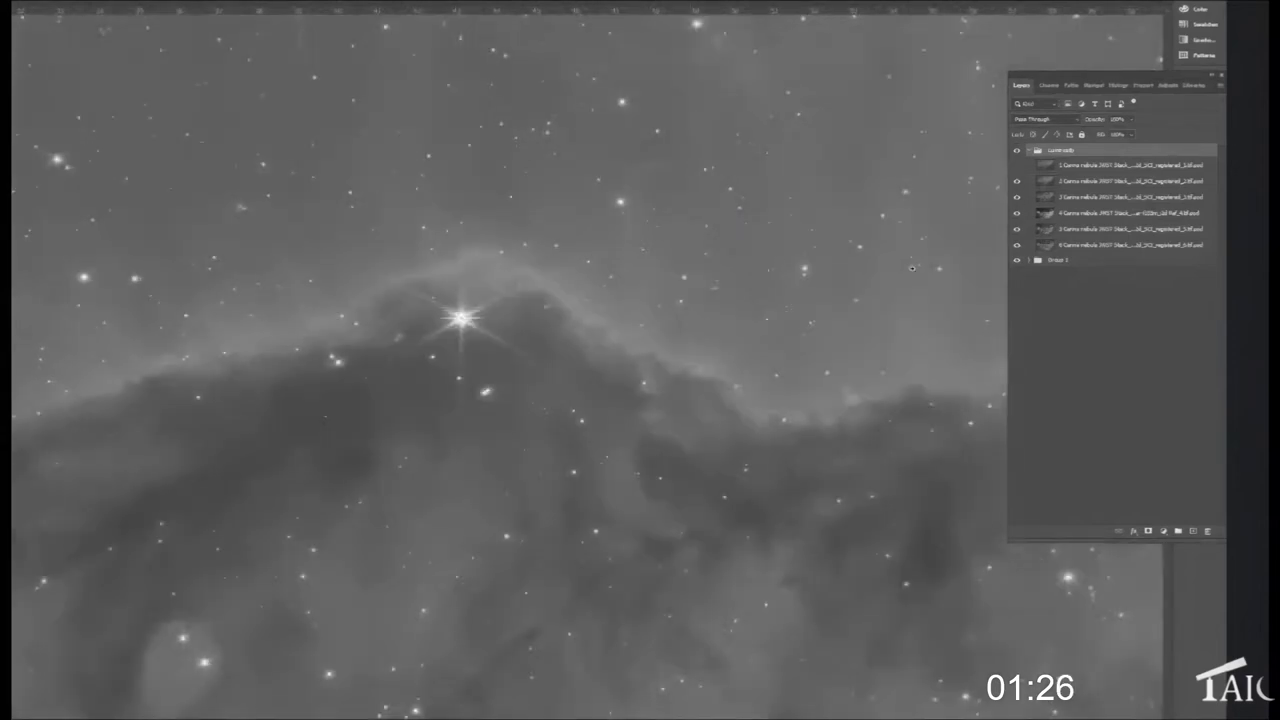
pyautogui.scroll(2, 476, 334)
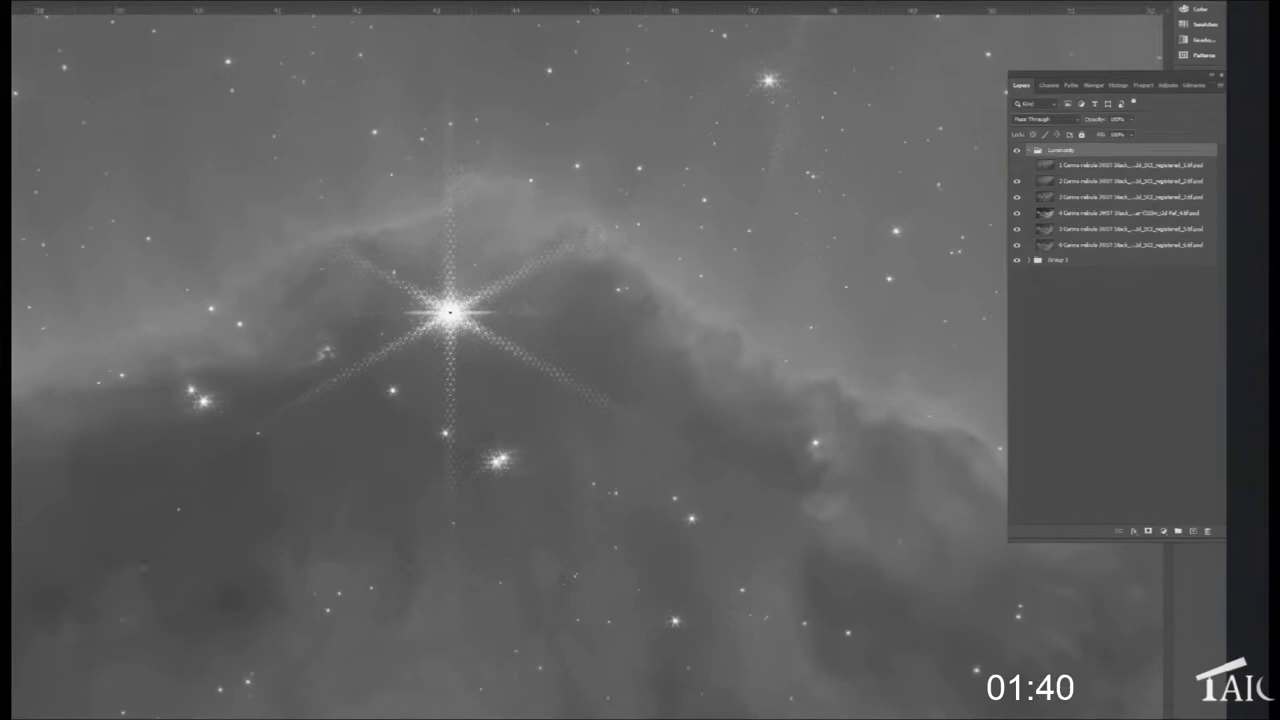
pyautogui.hotkey('ctrl', '0')
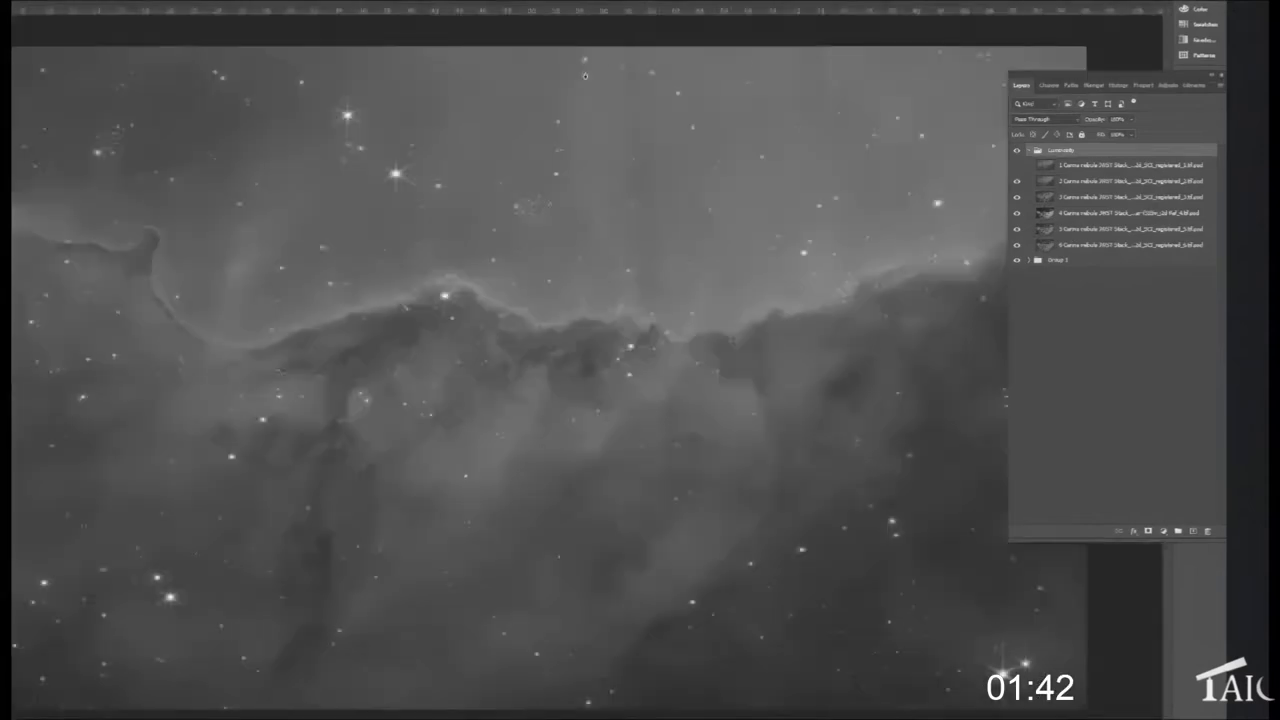
pyautogui.click(1017, 181)
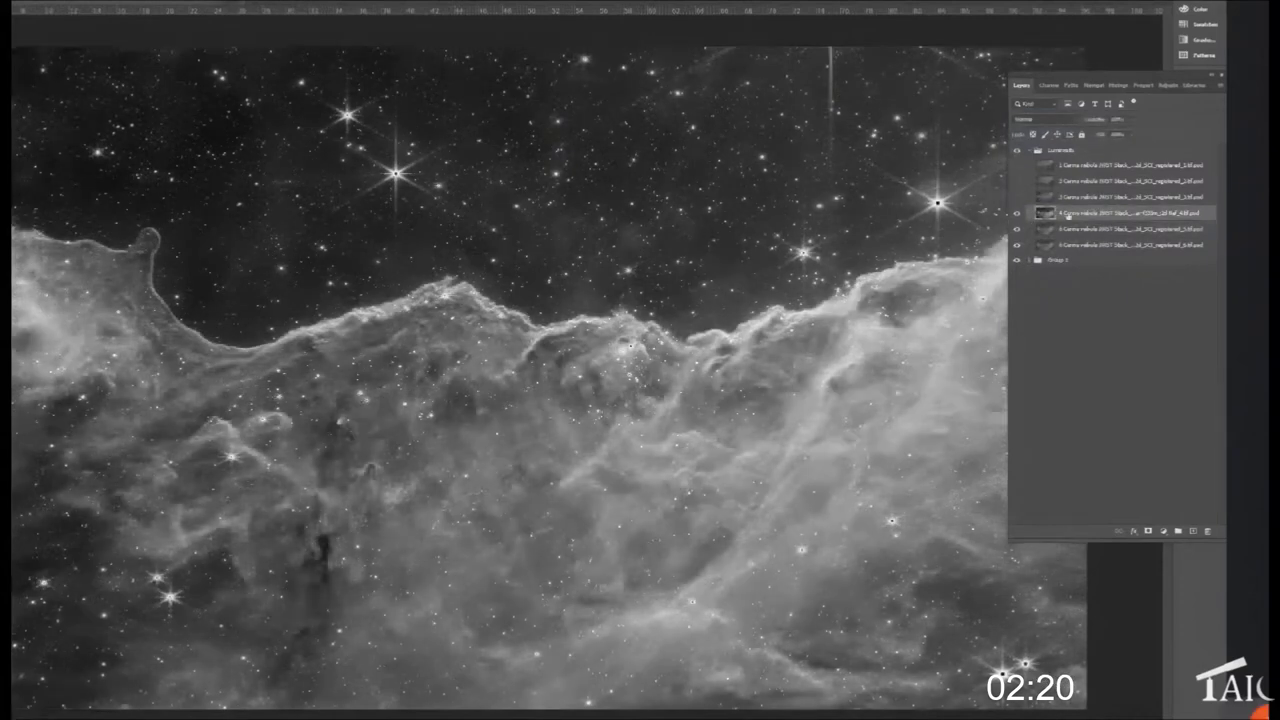
# - Set Luminosity layer 4 to Lighten, then show layer 3 and blend it with Lighten
pyautogui.click(1090, 121)
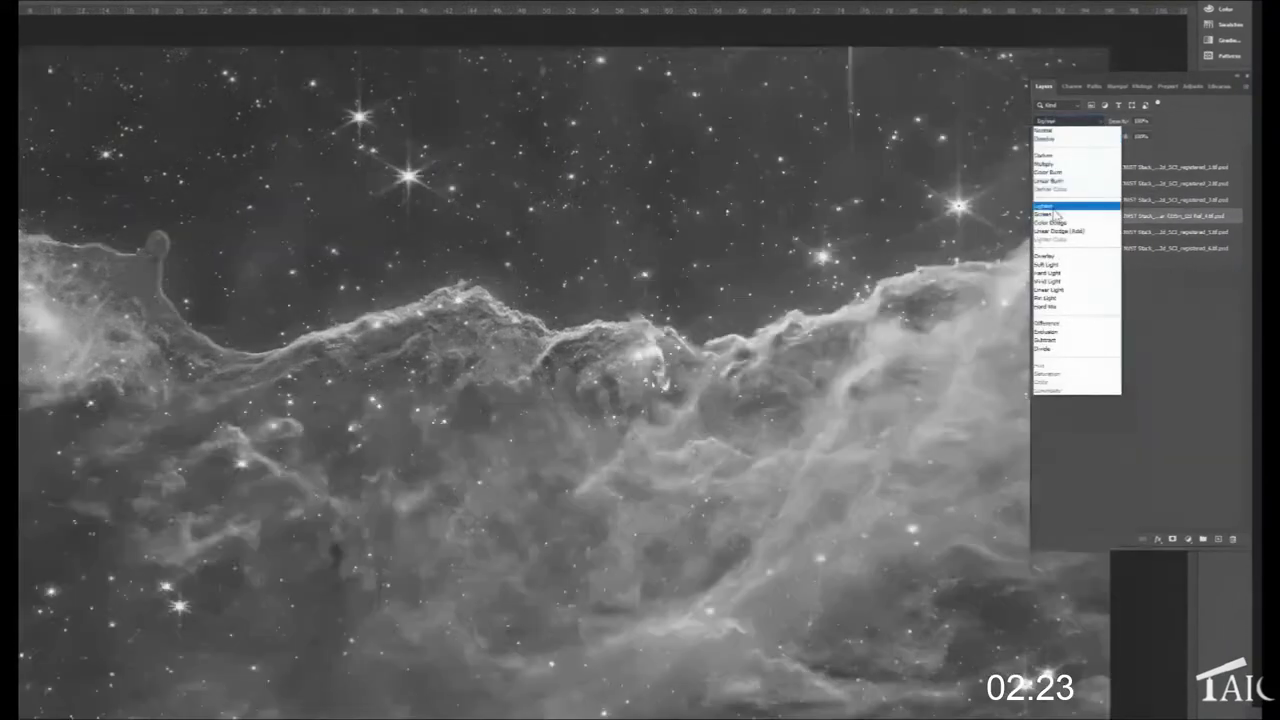
pyautogui.click(1054, 207)
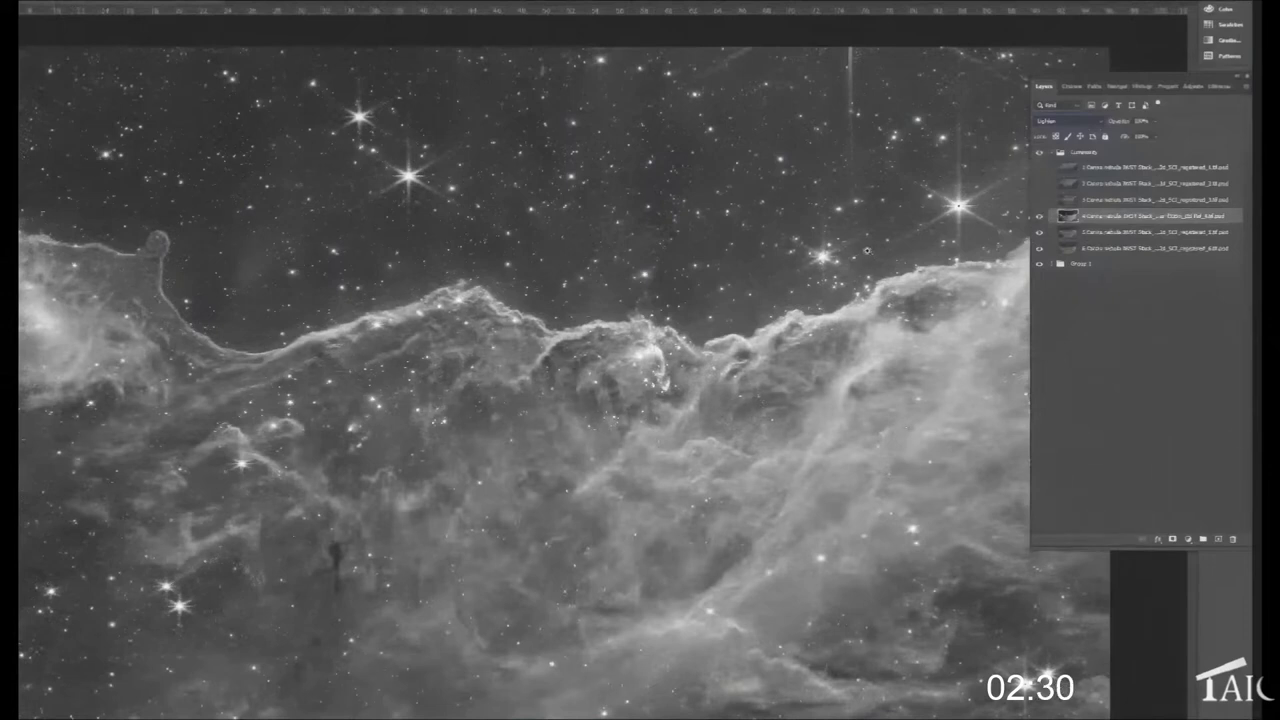
pyautogui.click(1040, 200)
pyautogui.click(1068, 199)
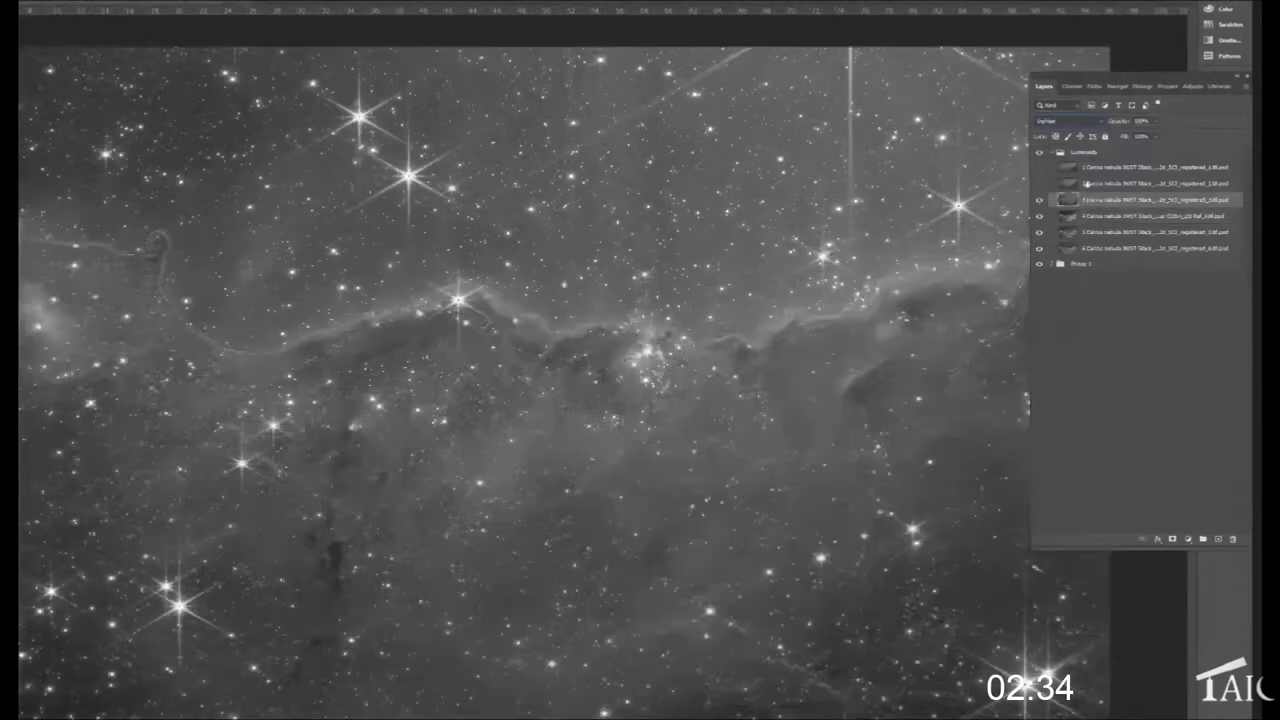
pyautogui.click(1102, 121)
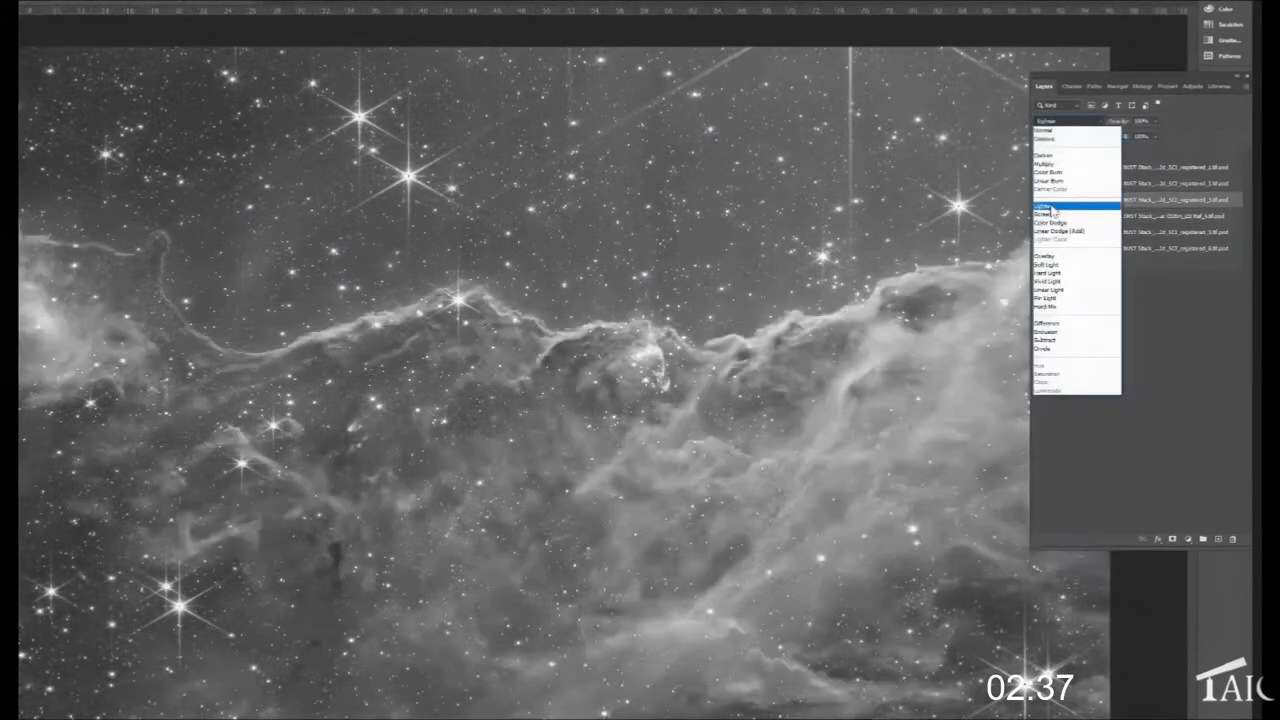
pyautogui.click(1054, 206)
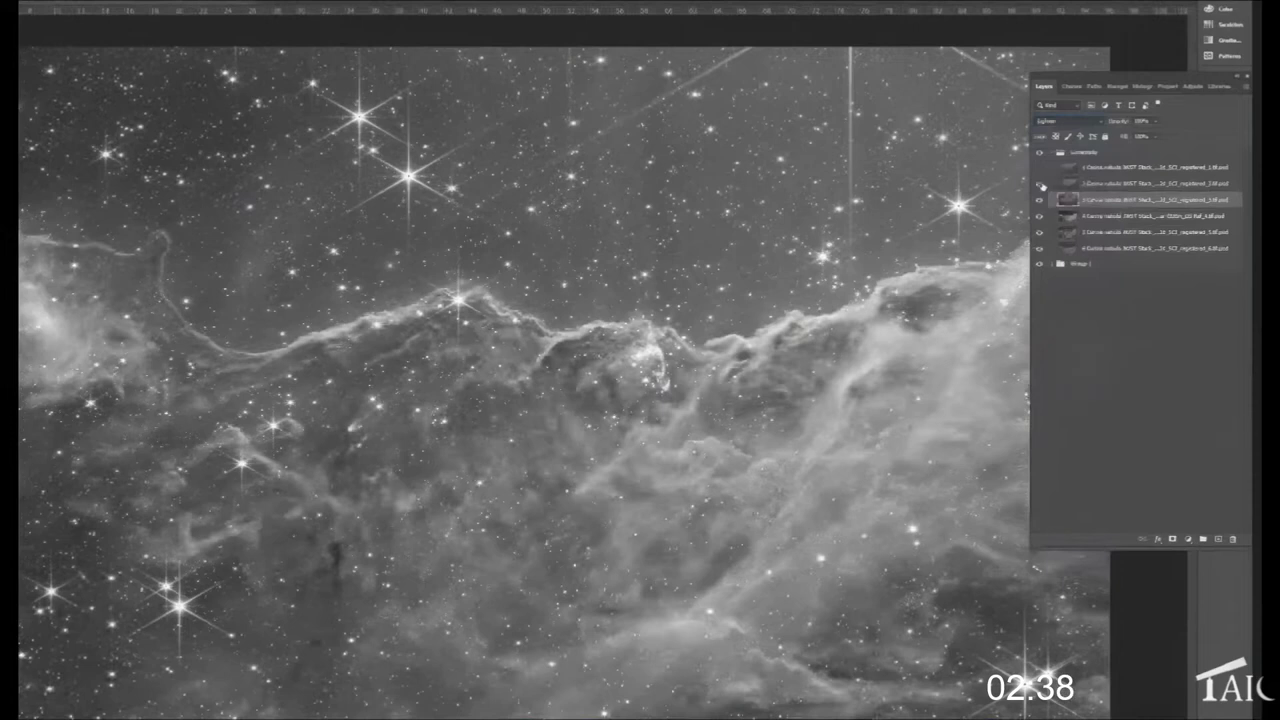
pyautogui.hotkey('shift', '-')
pyautogui.hotkey('shift', '-')
pyautogui.click(1100, 121)
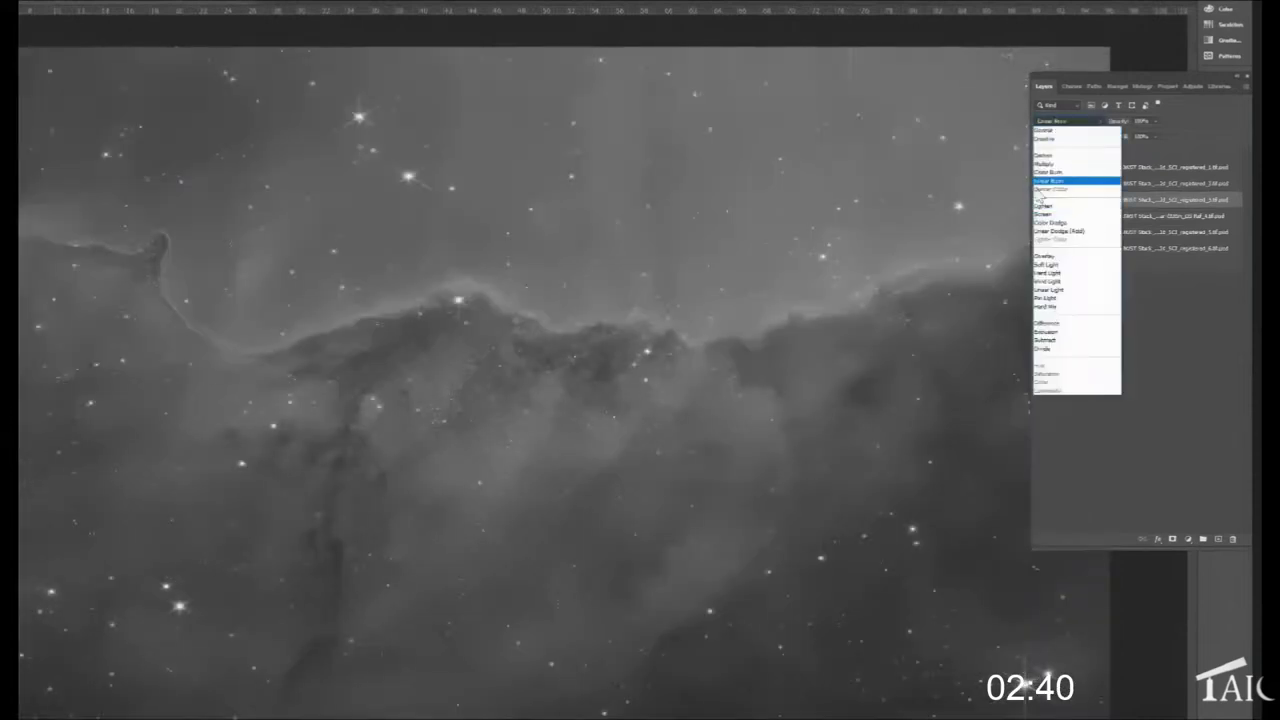
pyautogui.click(1042, 205)
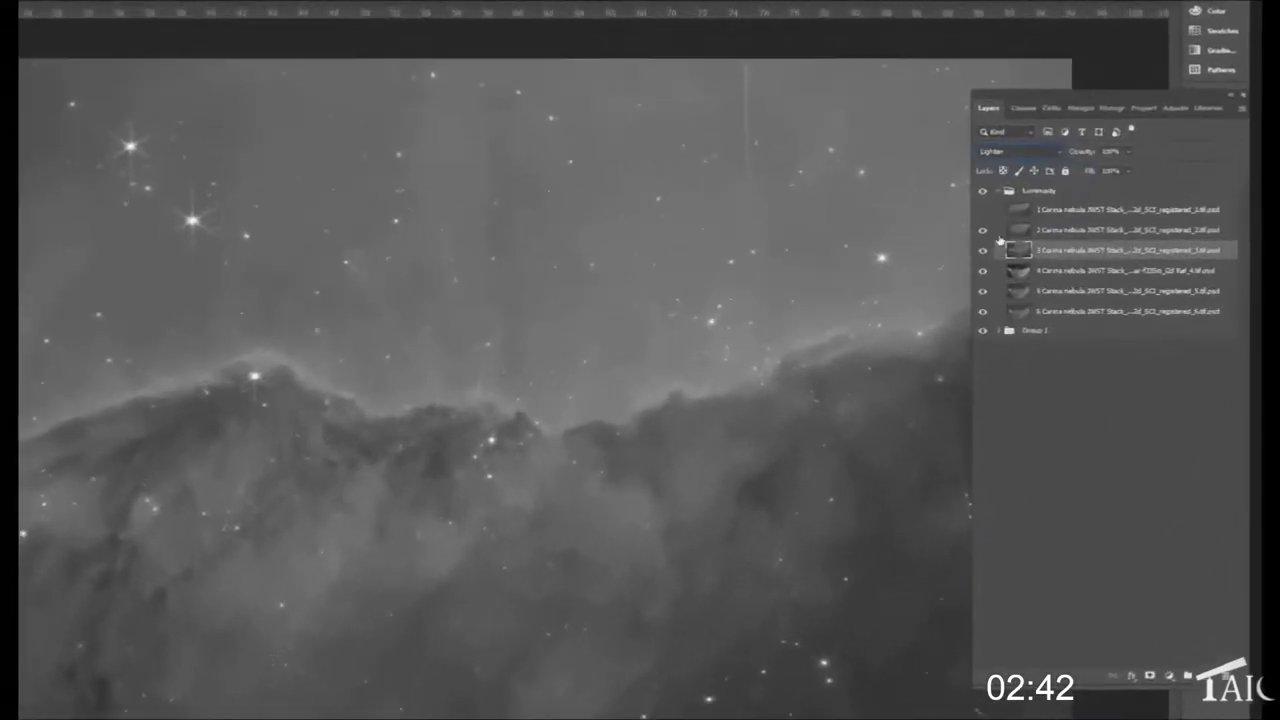
# - Set layer 2 to Lighten, then show layer 1 and blend it with Lighten too
pyautogui.click(1037, 232)
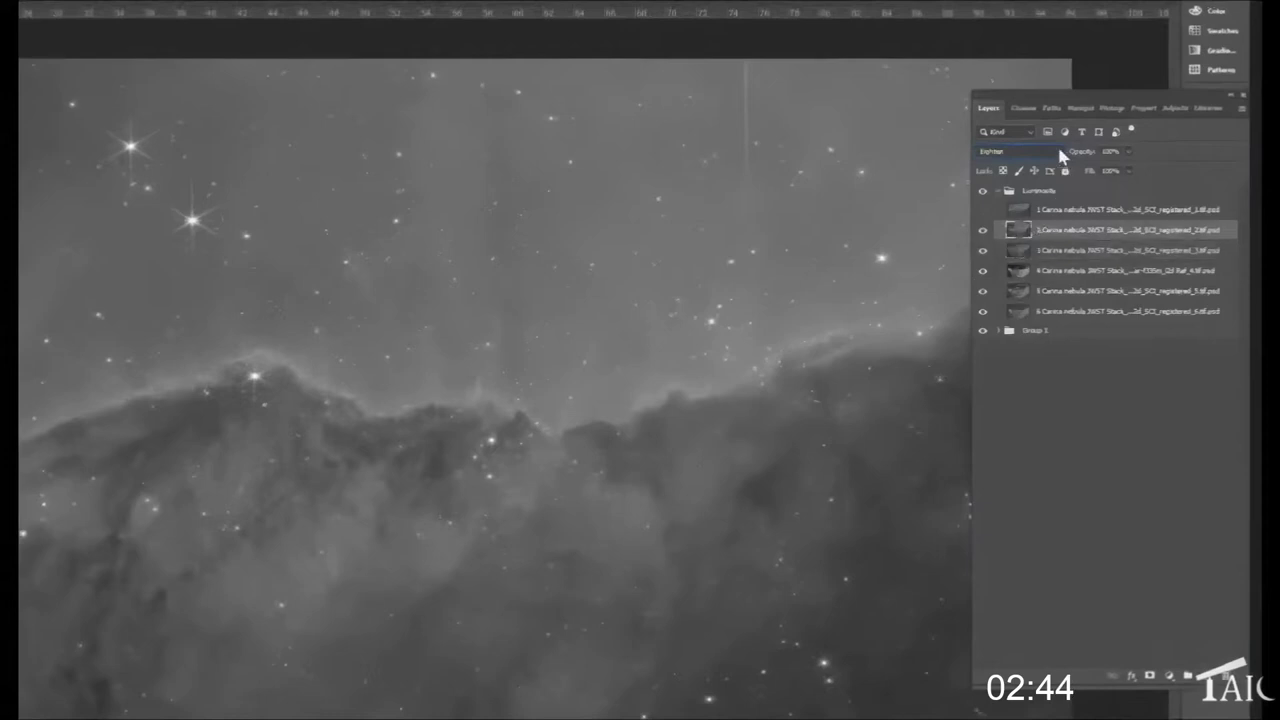
pyautogui.click(1062, 152)
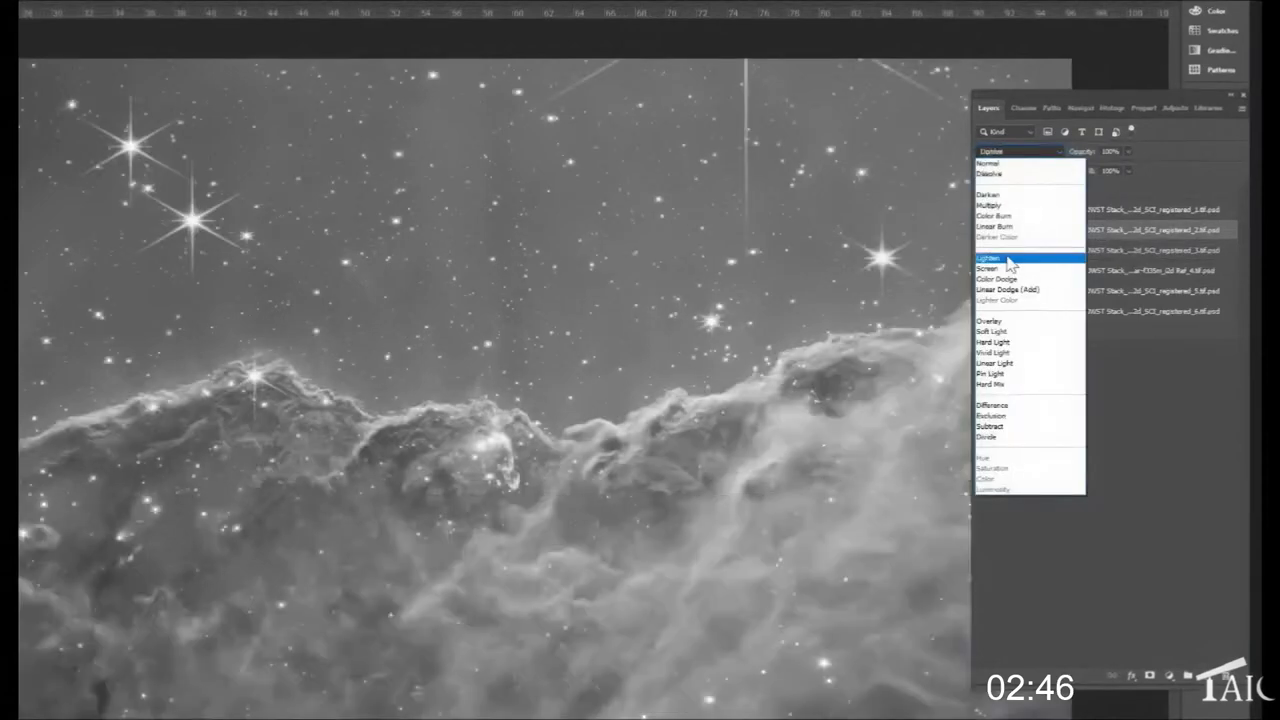
pyautogui.click(1010, 258)
pyautogui.click(983, 210)
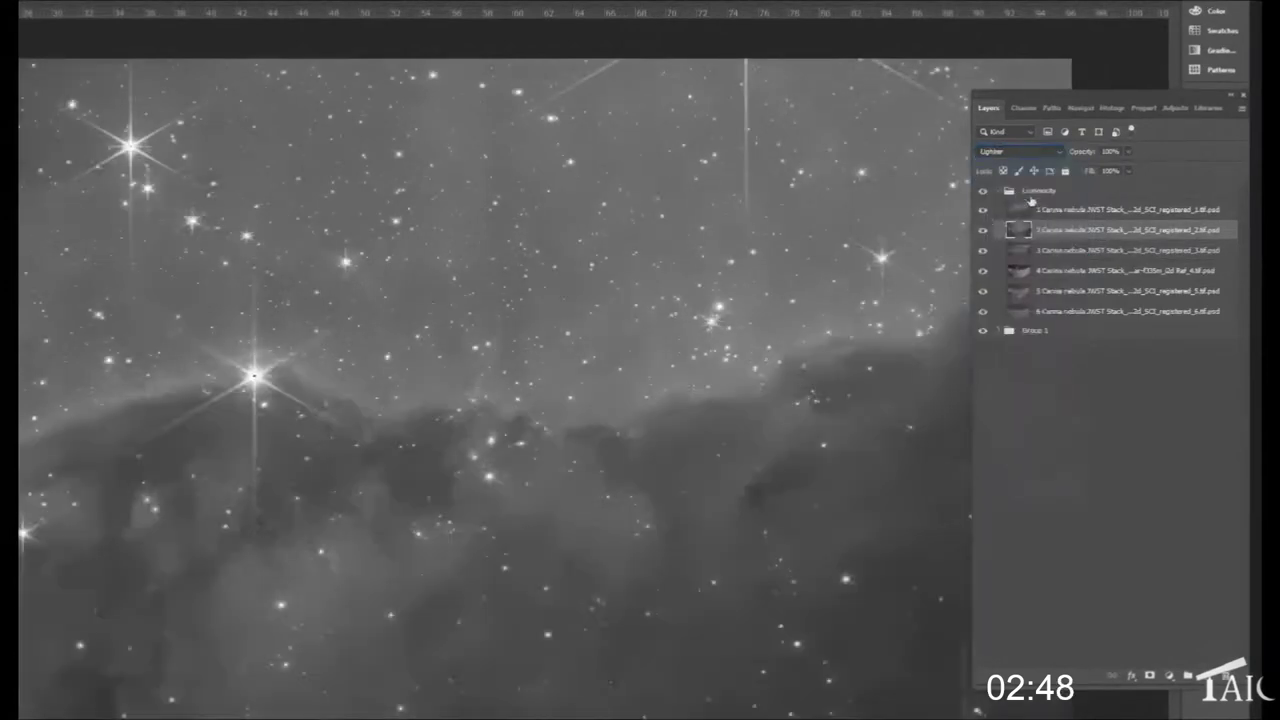
pyautogui.click(1037, 208)
pyautogui.click(1058, 153)
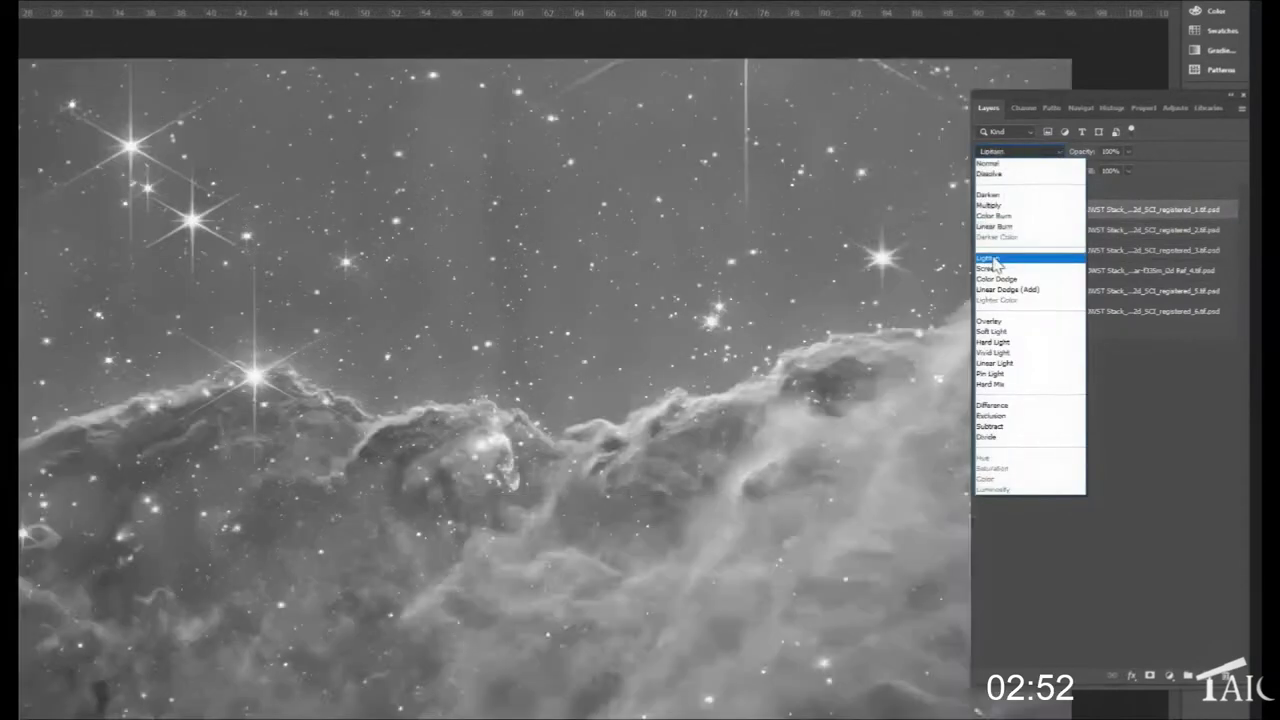
pyautogui.click(994, 258)
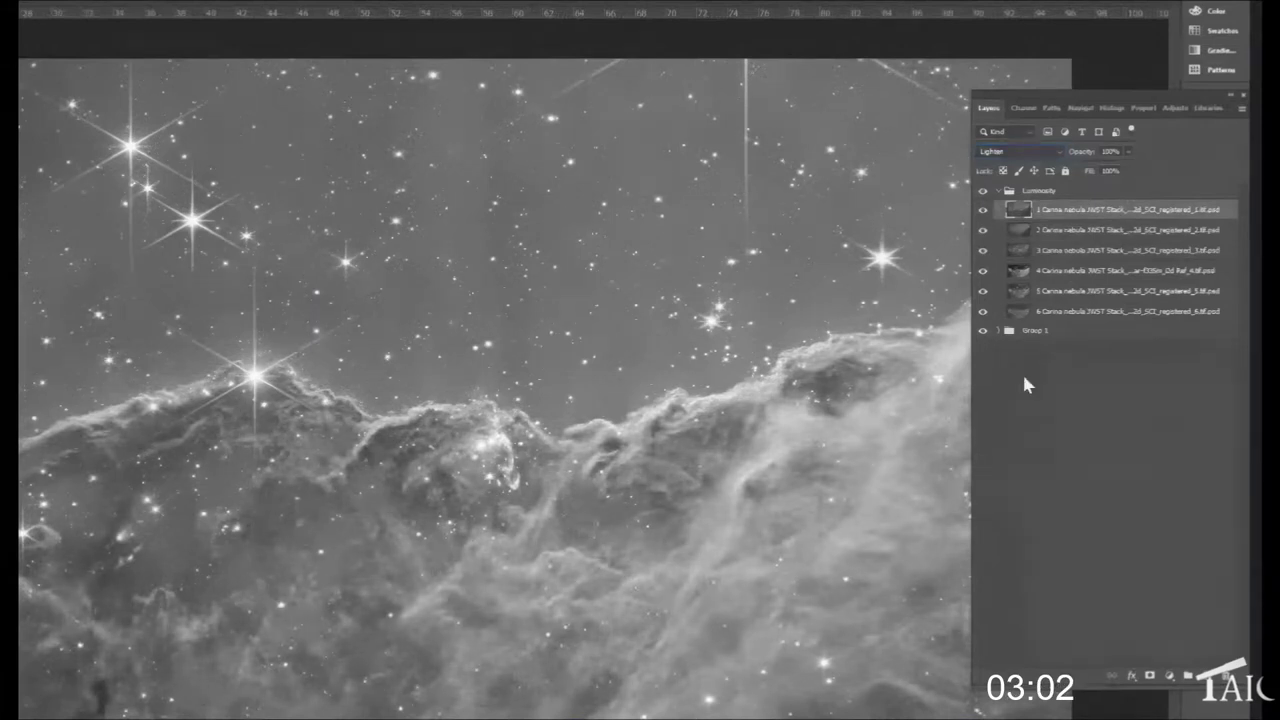
# - Merge the six layers of the Luminosity group into a single layer
pyautogui.keyDown('shift'); pyautogui.click(1065, 311); pyautogui.keyUp('shift')
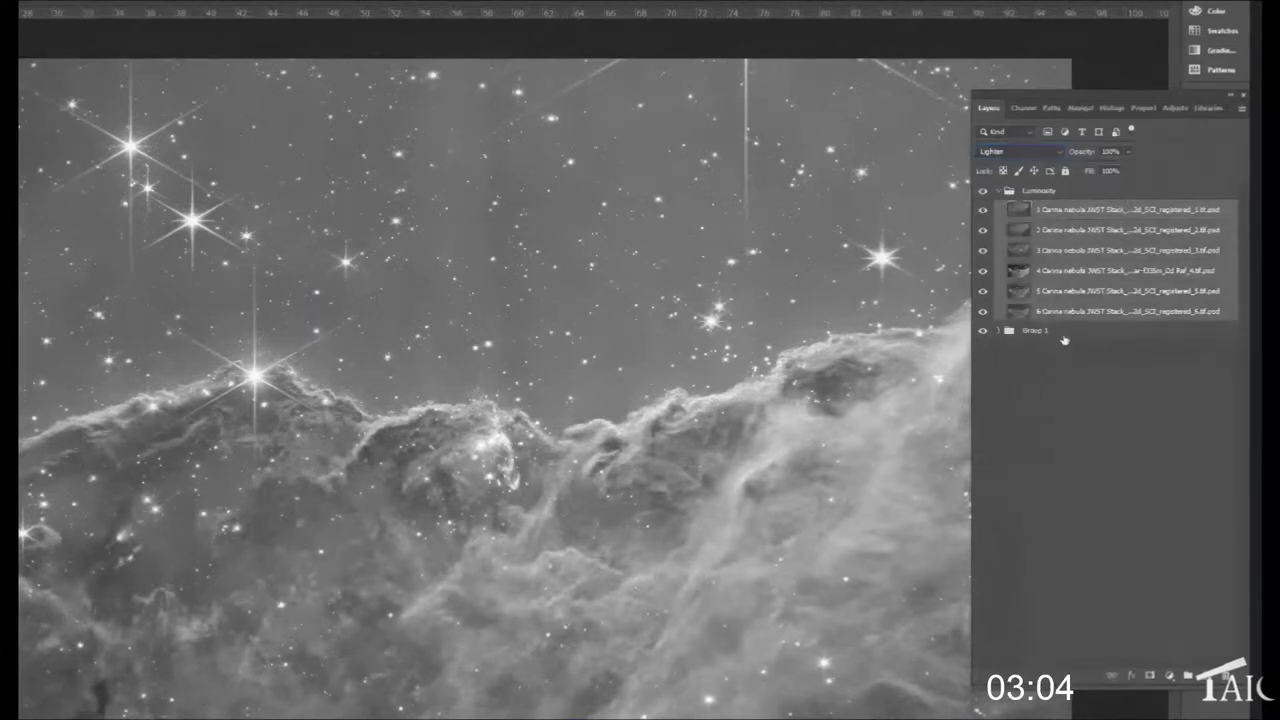
pyautogui.rightClick(1056, 222)
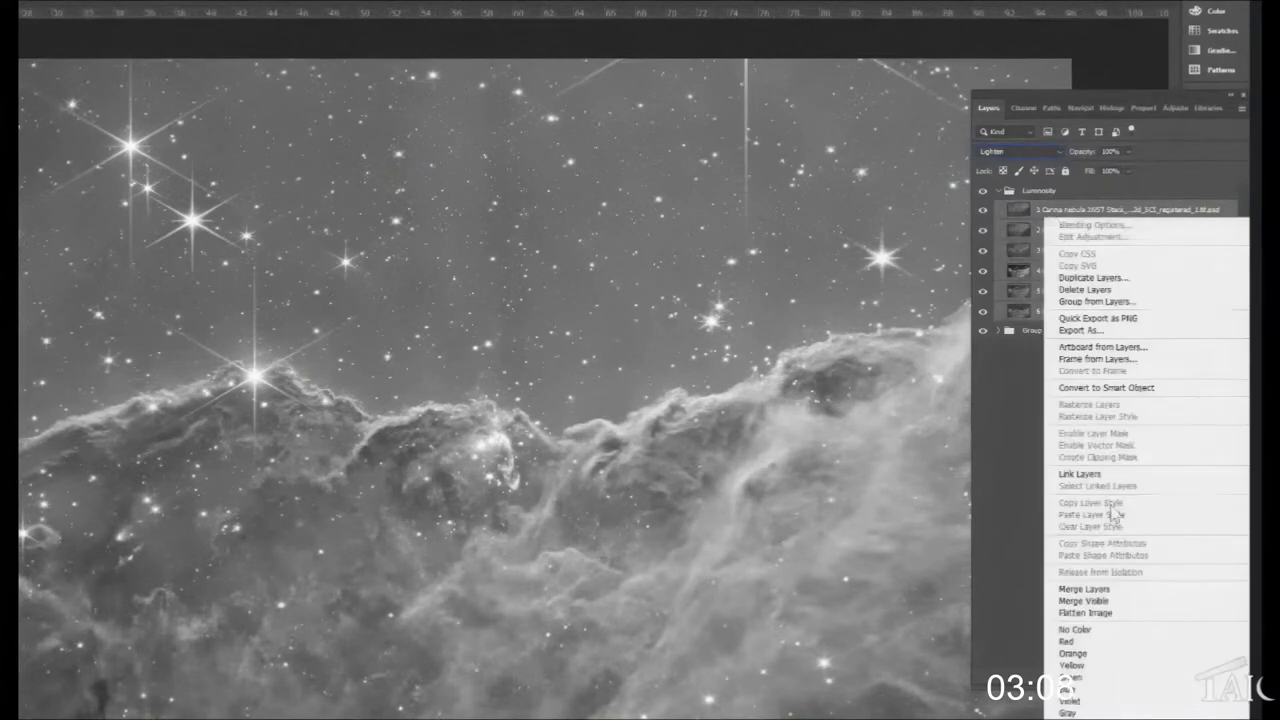
pyautogui.click(1080, 590)
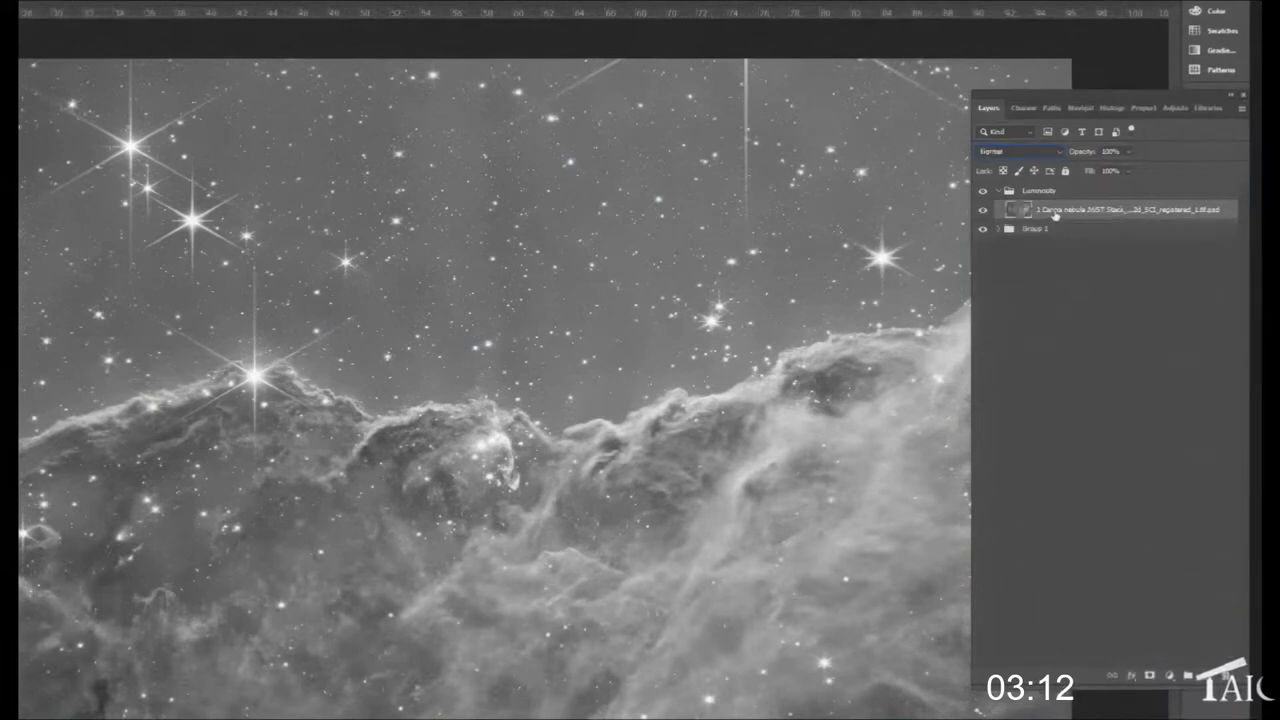
# - Rename the merged layer 'Luminosity' and hide it
pyautogui.doubleClick(1054, 212)
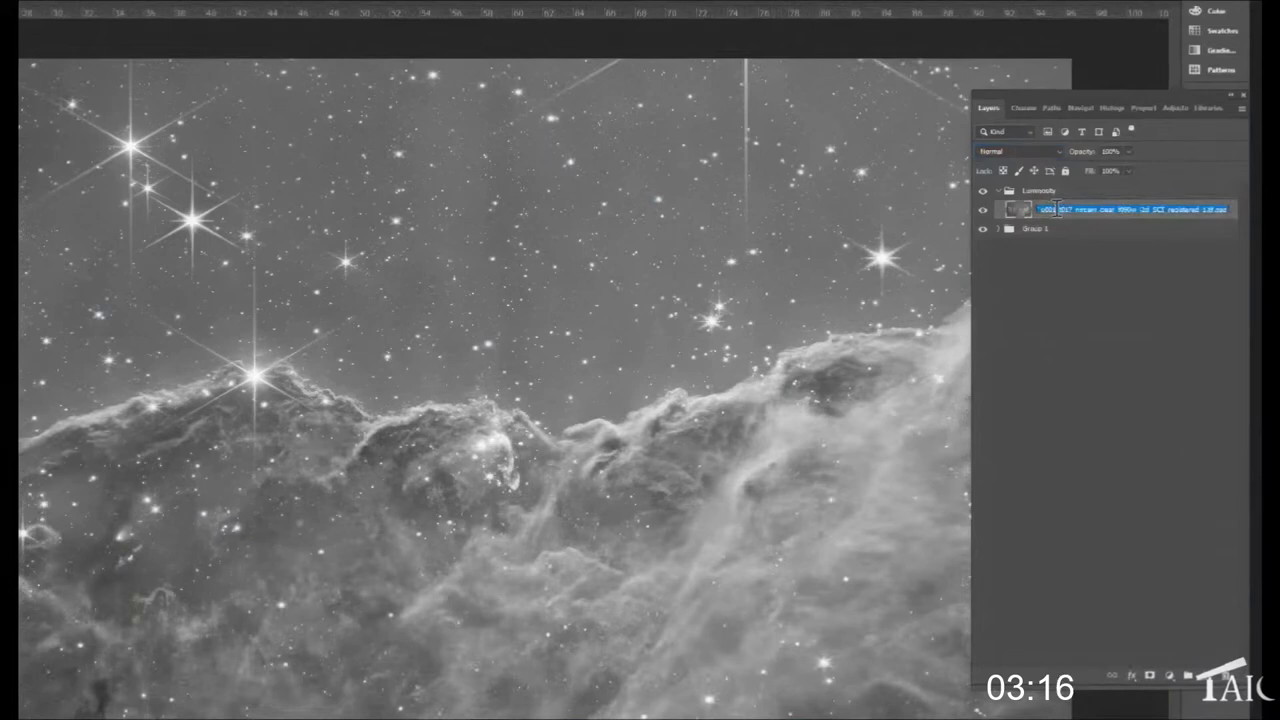
pyautogui.write('Luminosity')
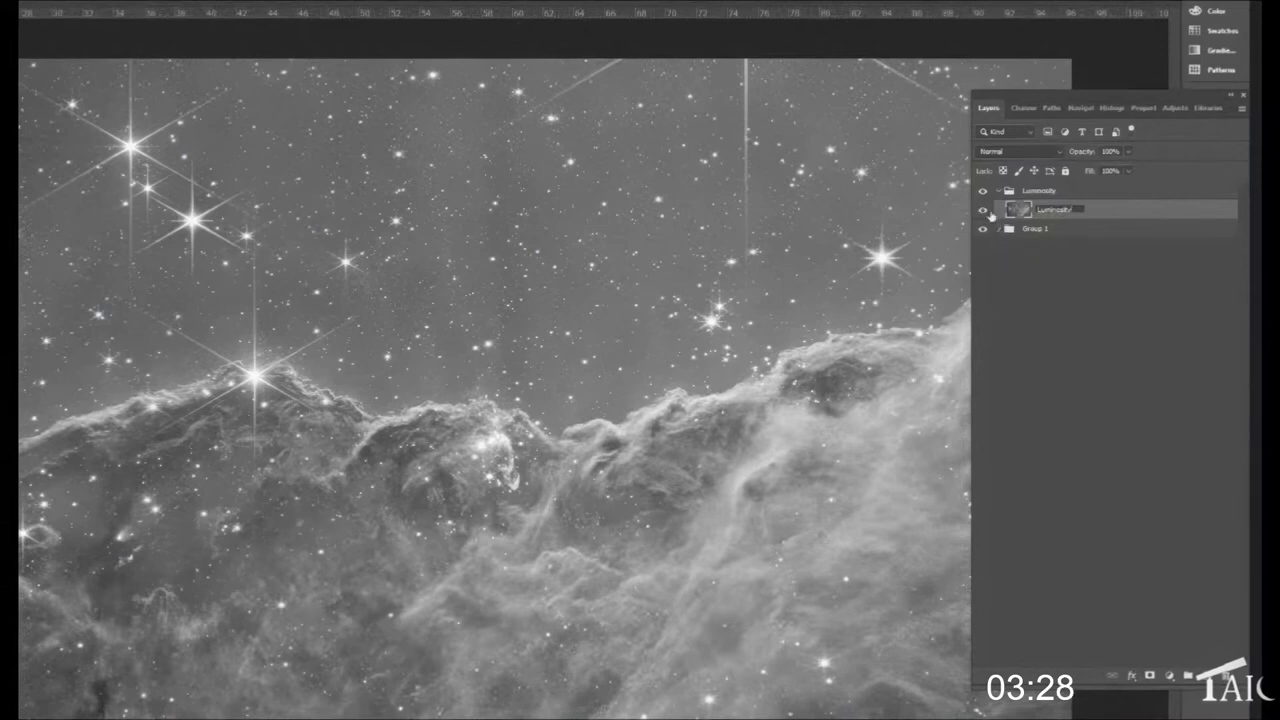
pyautogui.click(983, 210)
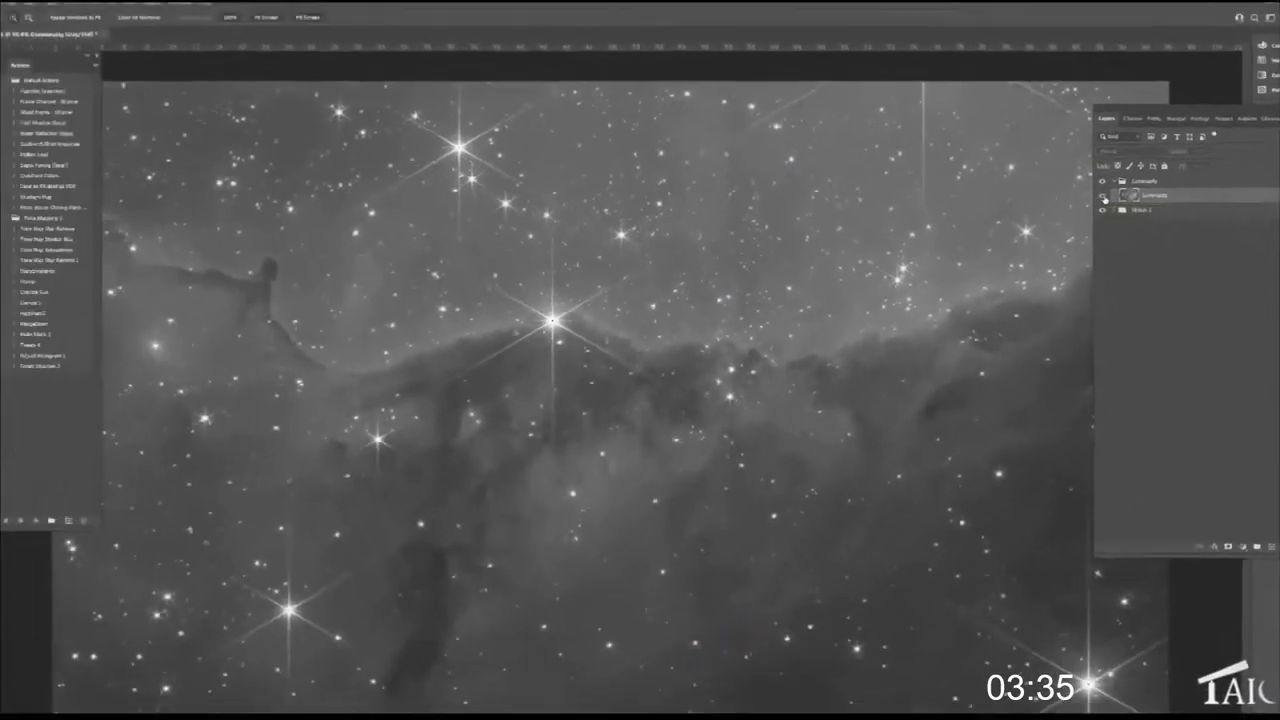
# - Show the Luminosity layer, inspect the bright star up close, then fit the whole panorama
pyautogui.click(984, 213)
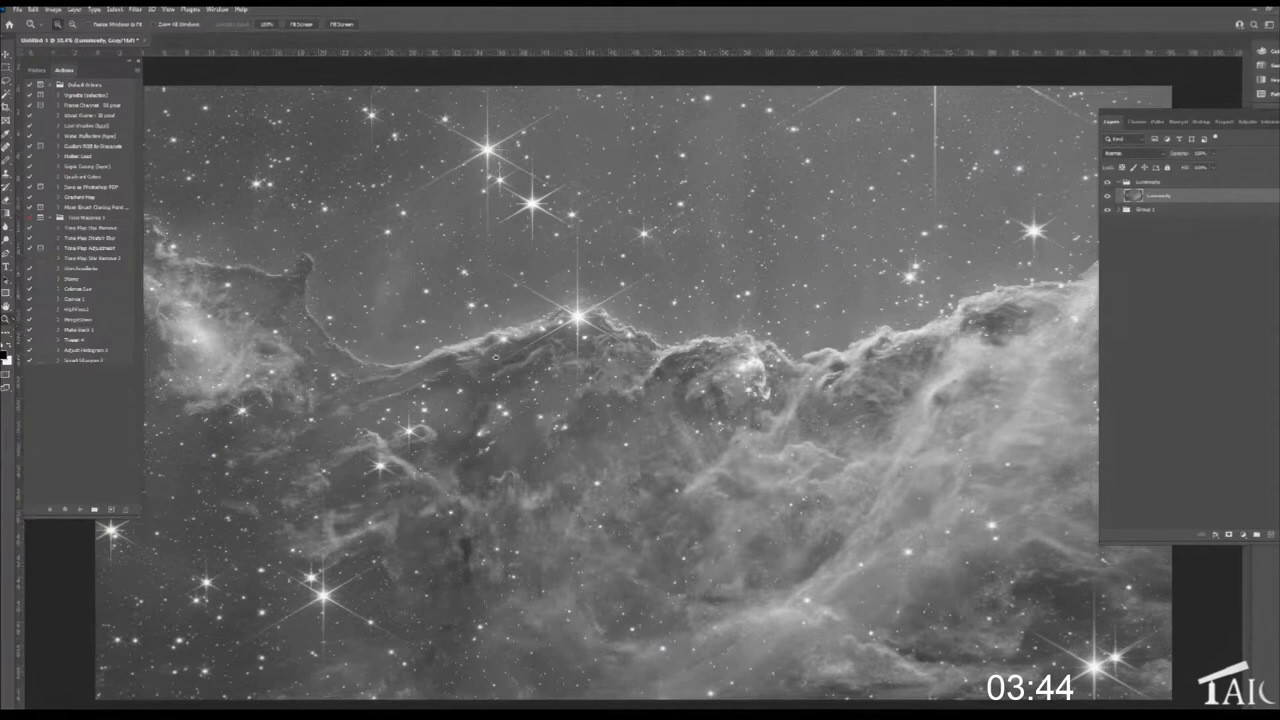
pyautogui.moveTo(578, 316); pyautogui.dragTo(578, 316)
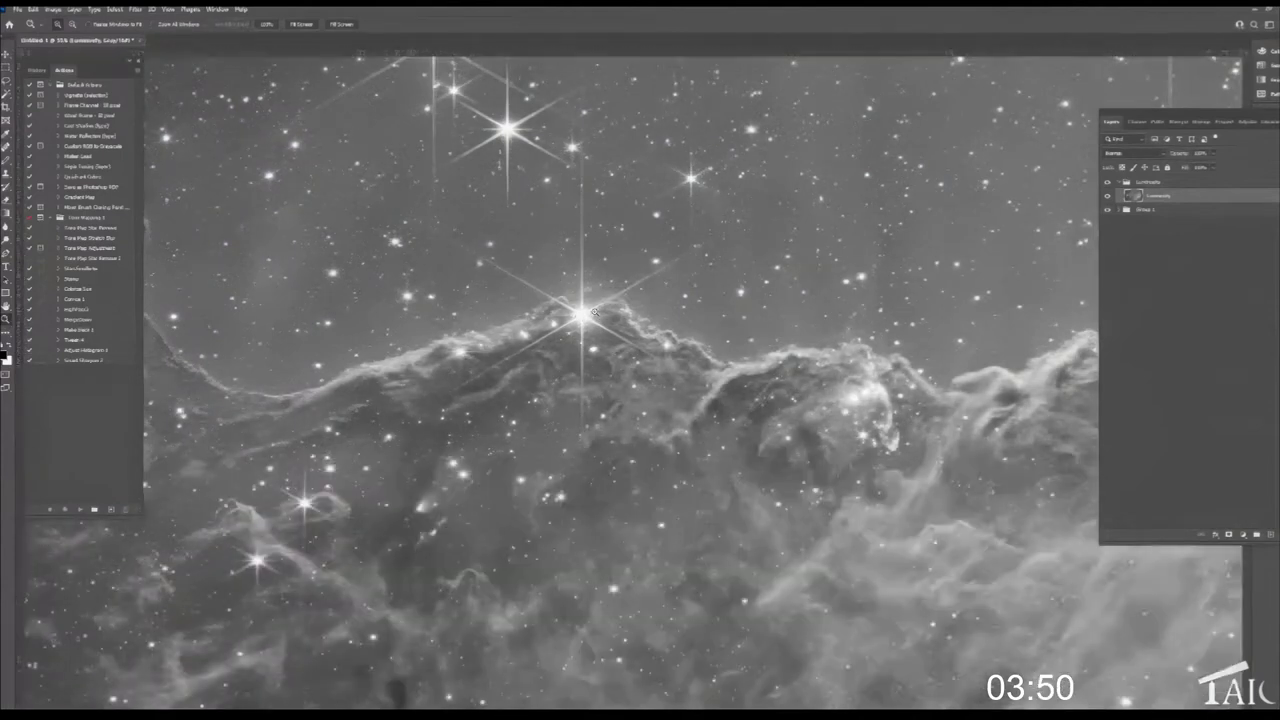
pyautogui.click(594, 313)
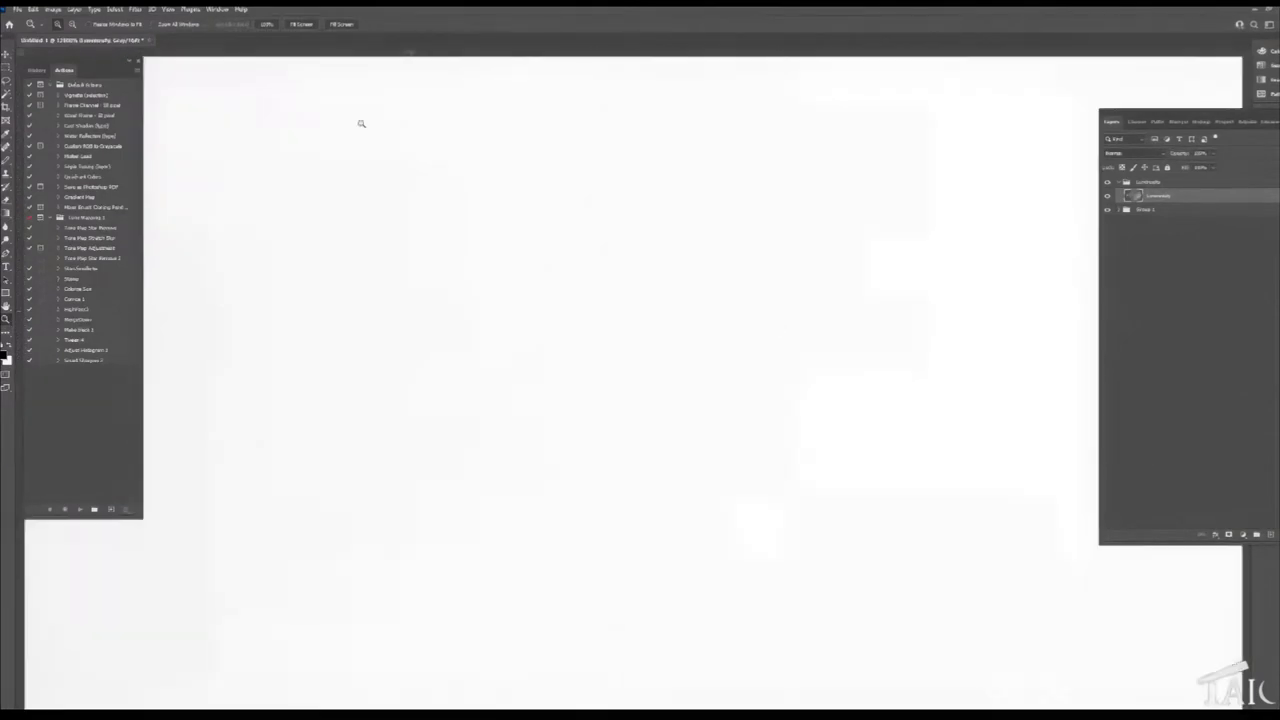
pyautogui.click(304, 26)
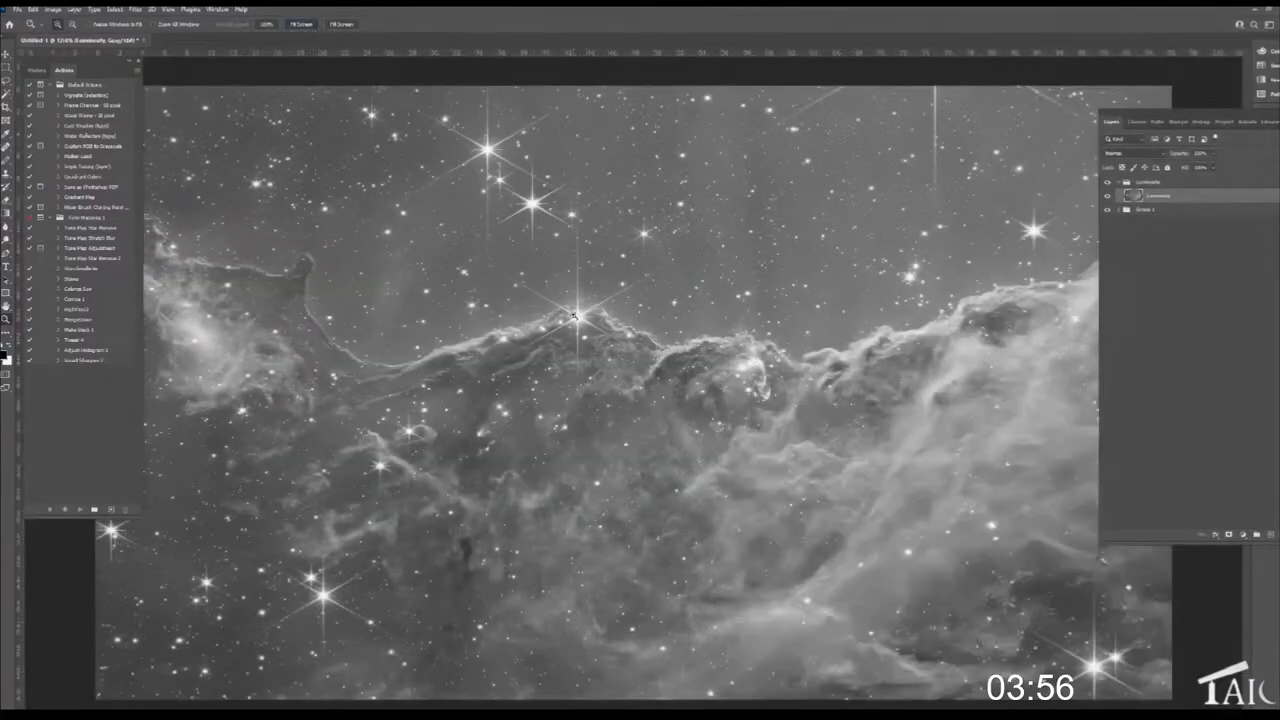
pyautogui.scroll(1, 575, 315)
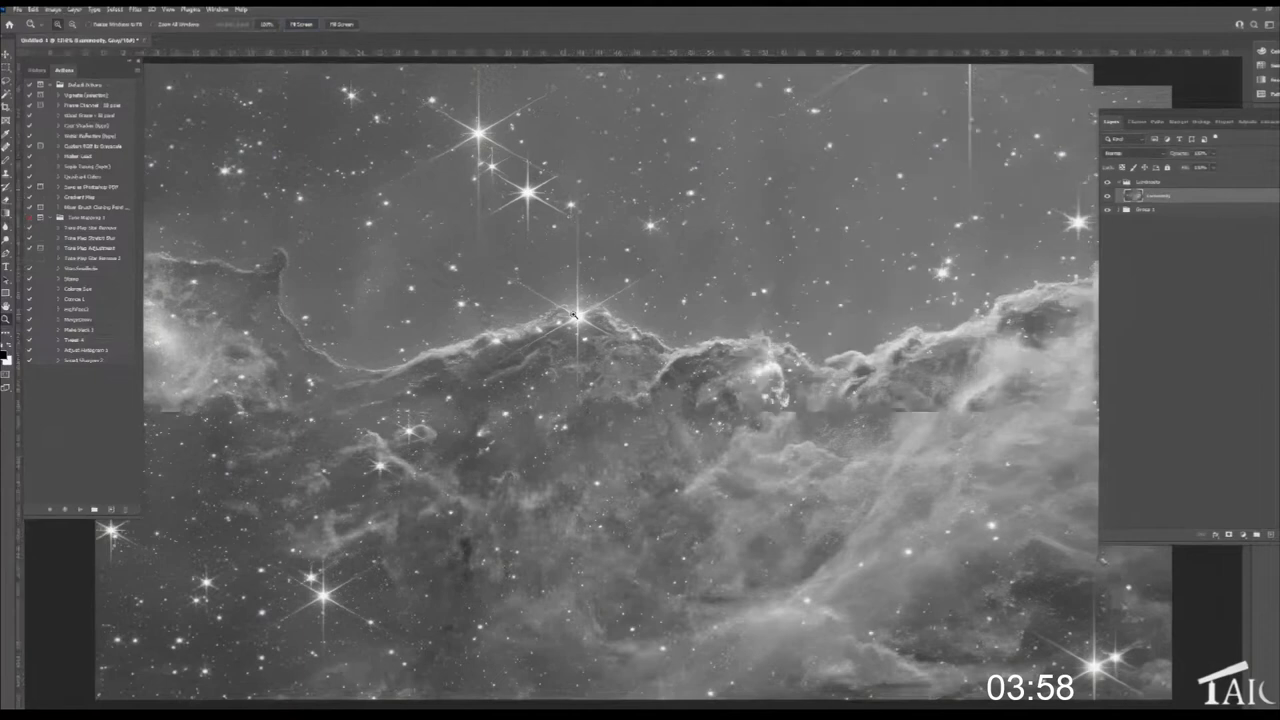
pyautogui.scroll(1, 575, 315)
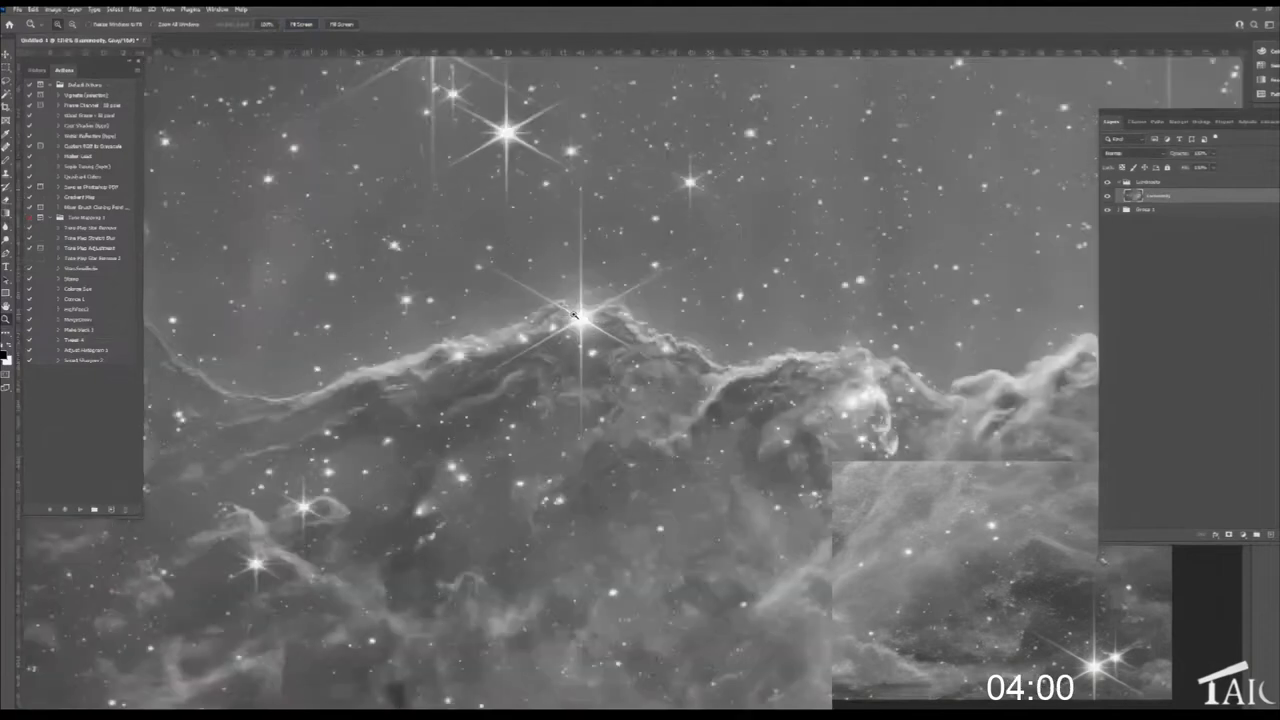
pyautogui.scroll(1, 575, 315)
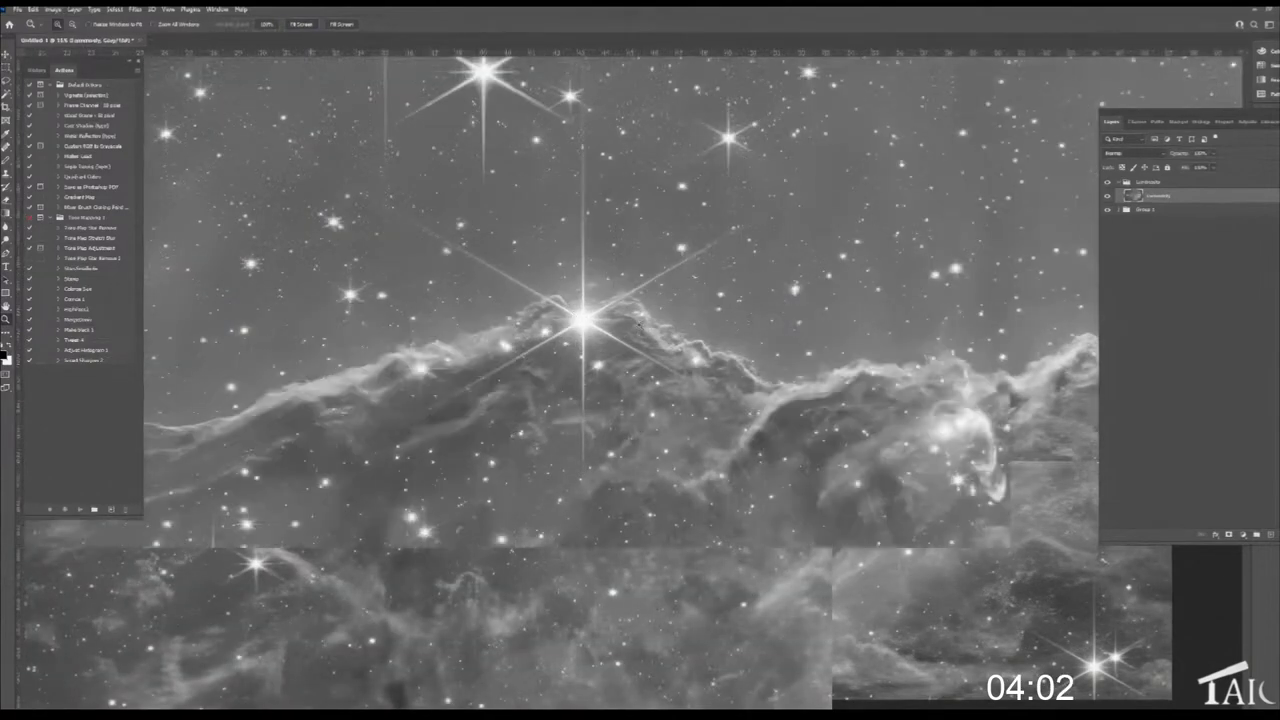
pyautogui.scroll(1, 575, 315)
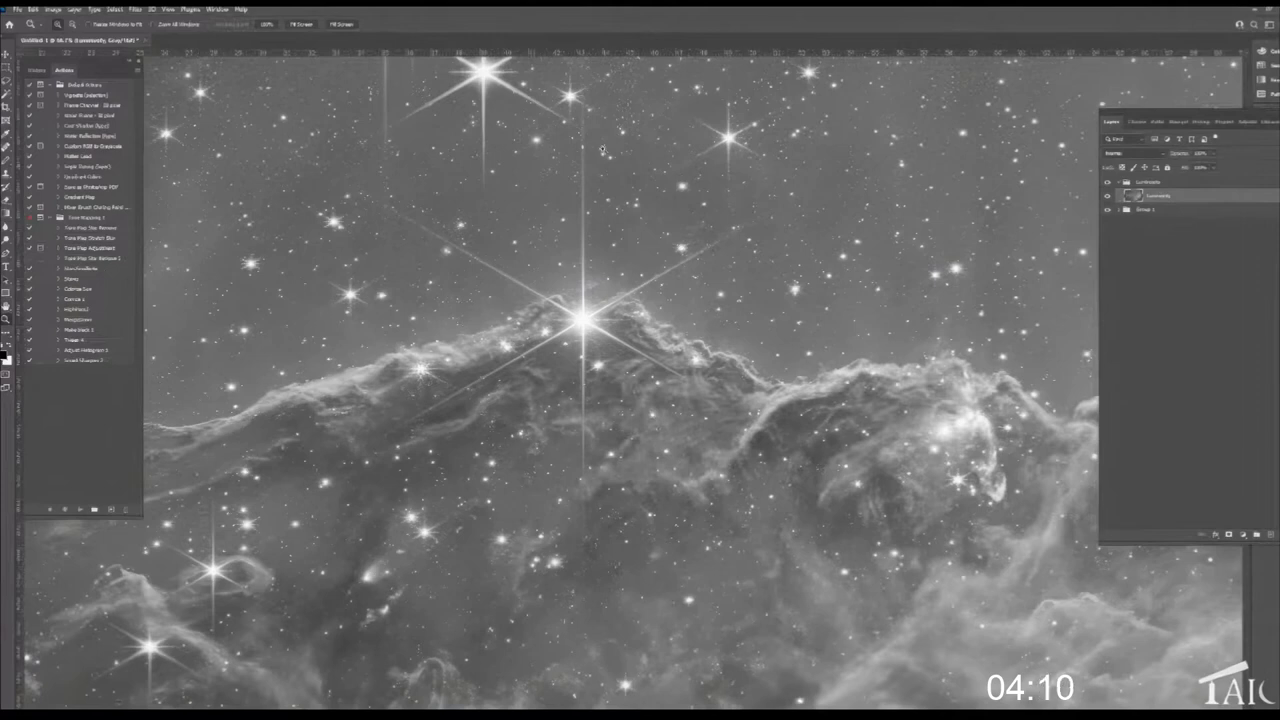
pyautogui.click(297, 25)
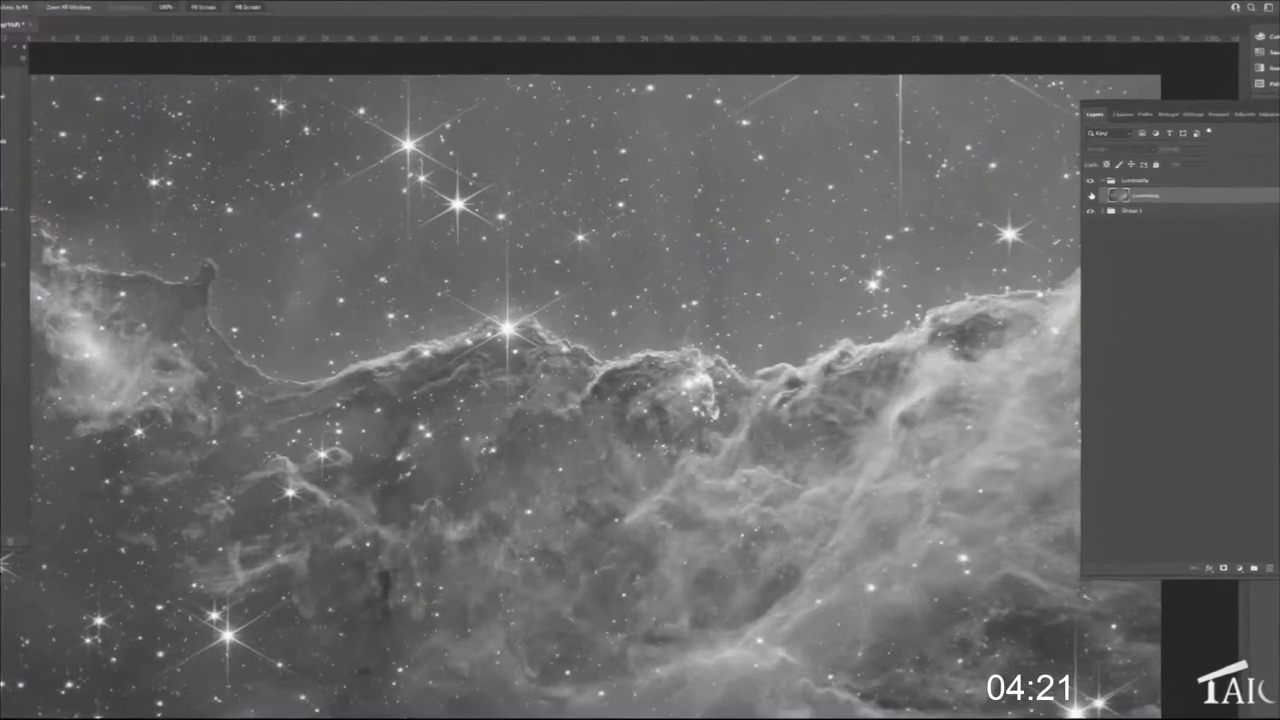
# - Hide the Luminosity layer and layers 1–3 in Group 1, leaving layers 5 and 6 visible
pyautogui.click(1107, 196)
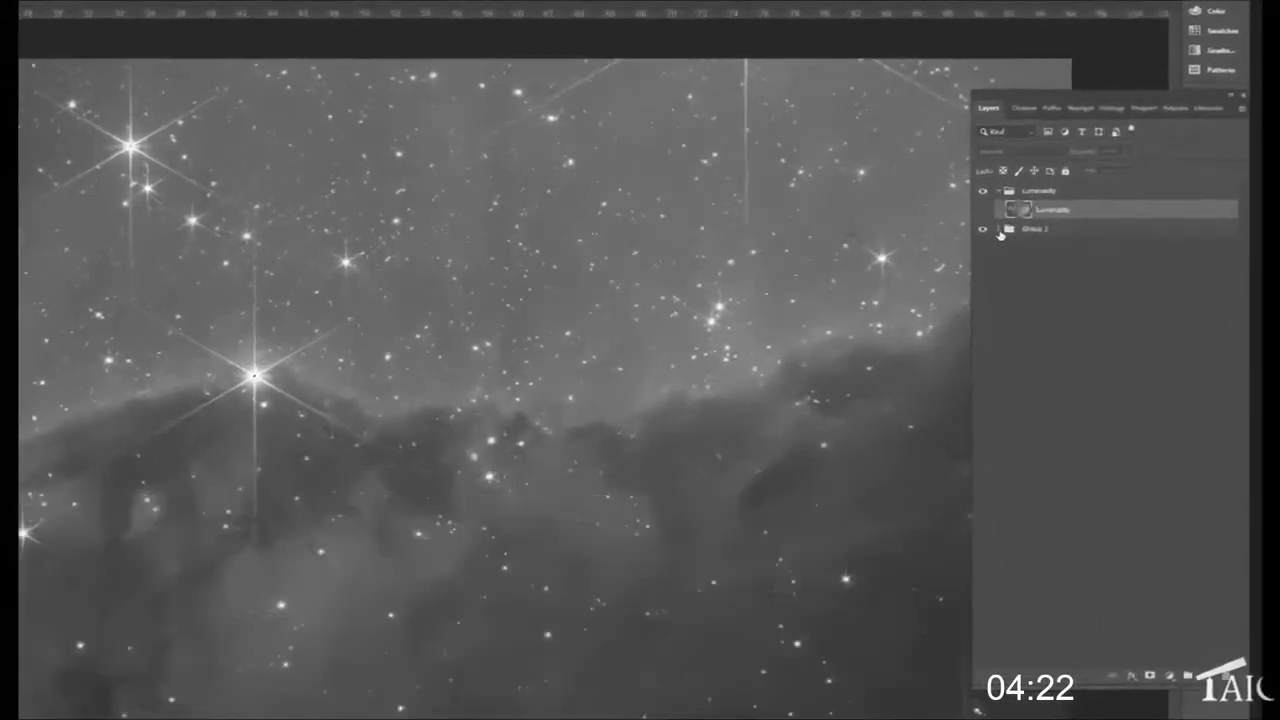
pyautogui.click(997, 229)
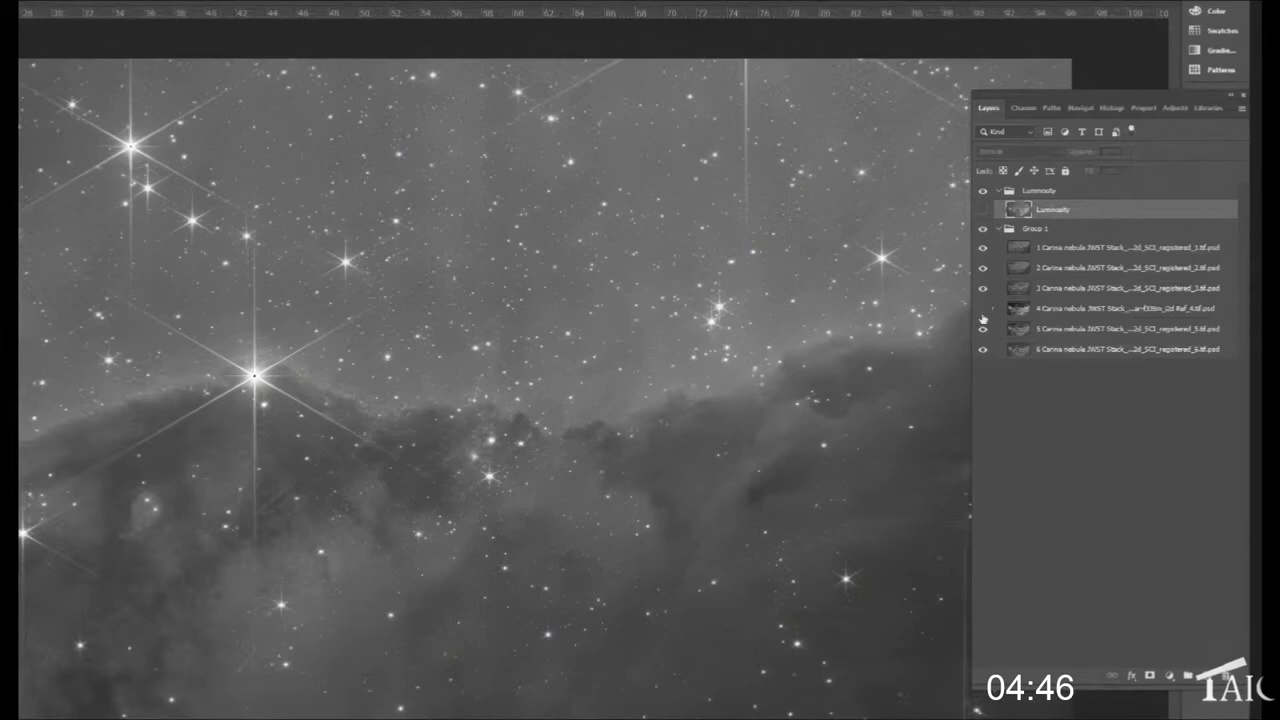
pyautogui.moveTo(983, 289); pyautogui.dragTo(983, 251)
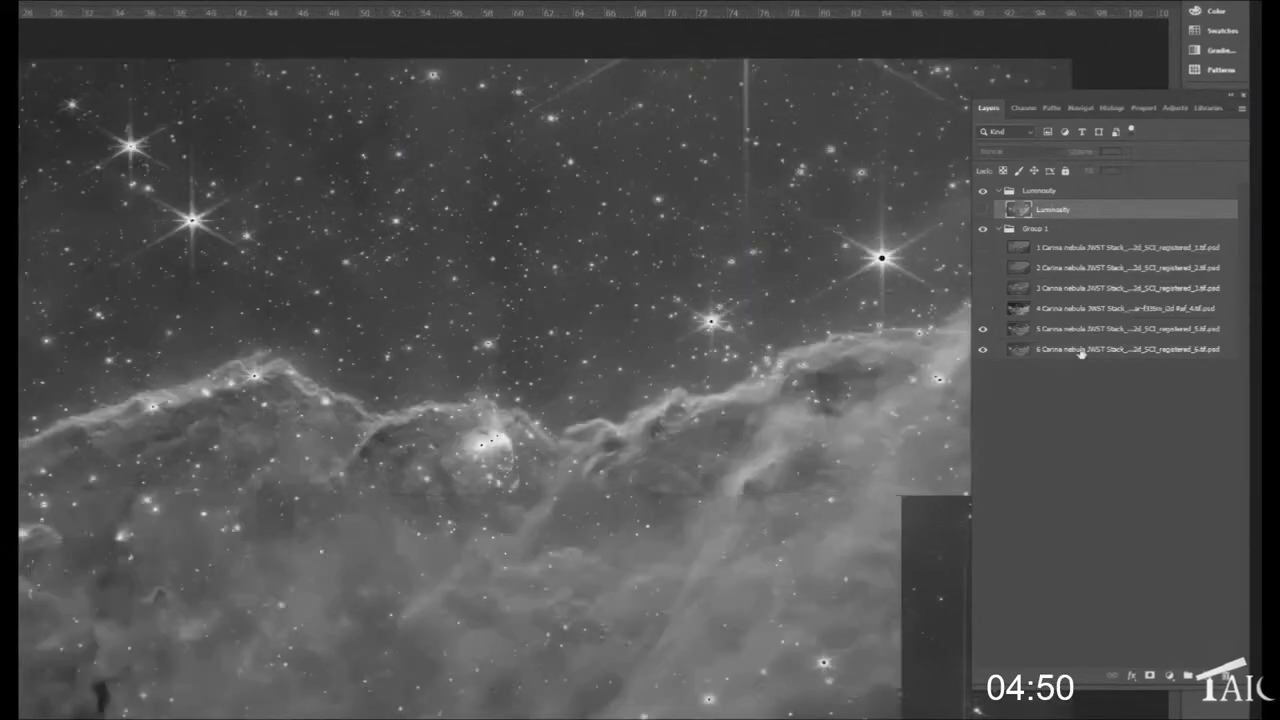
# - Set layer 5 to 50% opacity and merge it down into layer 6
pyautogui.click(1067, 332)
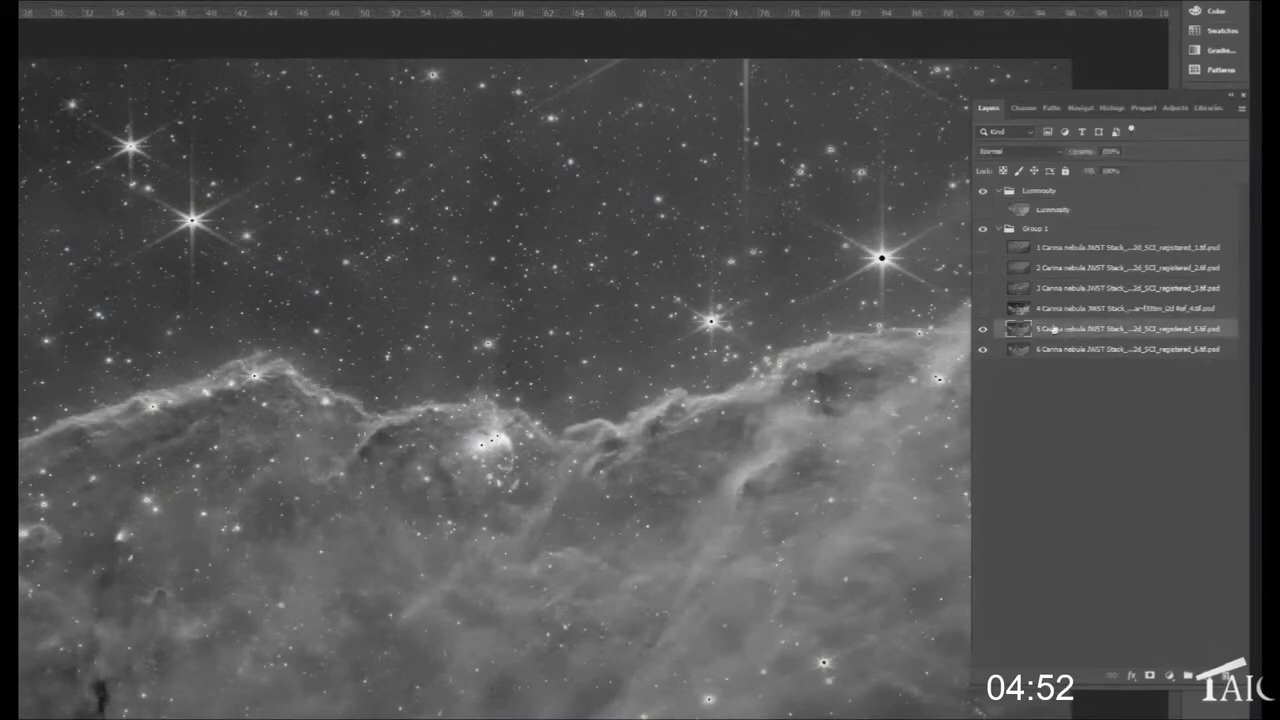
pyautogui.click(1120, 151)
pyautogui.write('50')
pyautogui.press('Return')
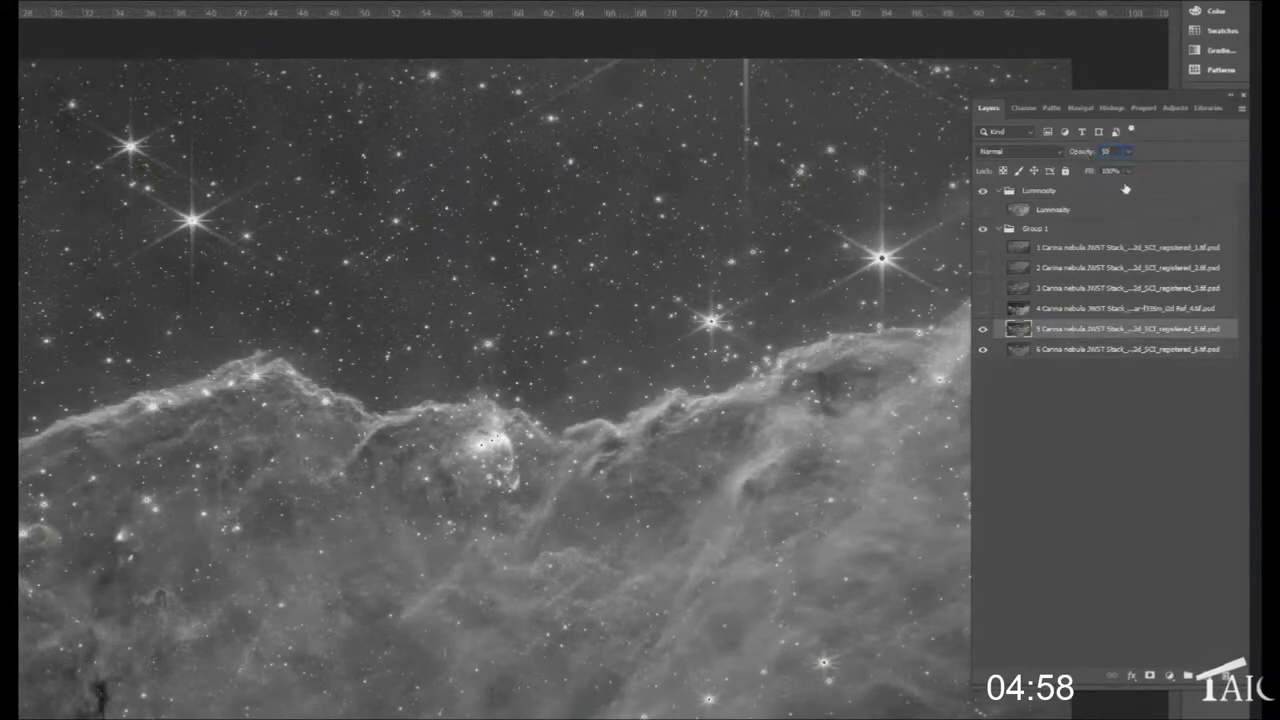
pyautogui.rightClick(1074, 334)
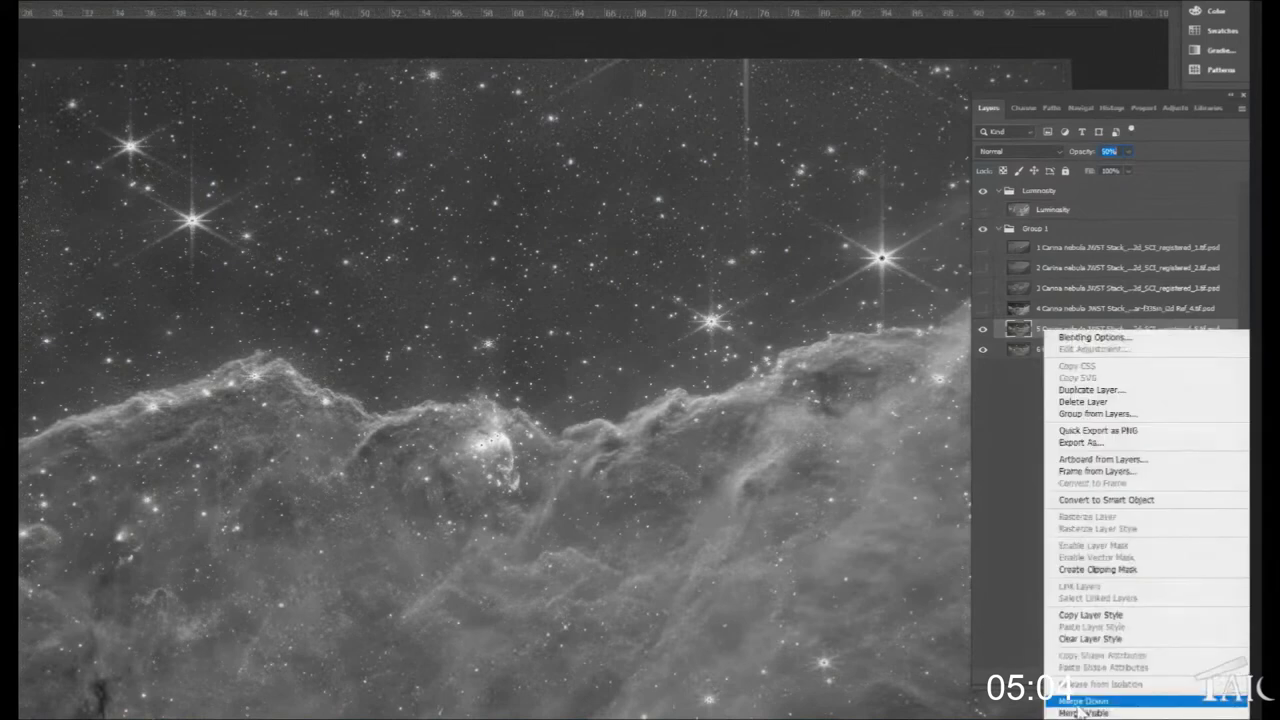
pyautogui.click(1060, 701)
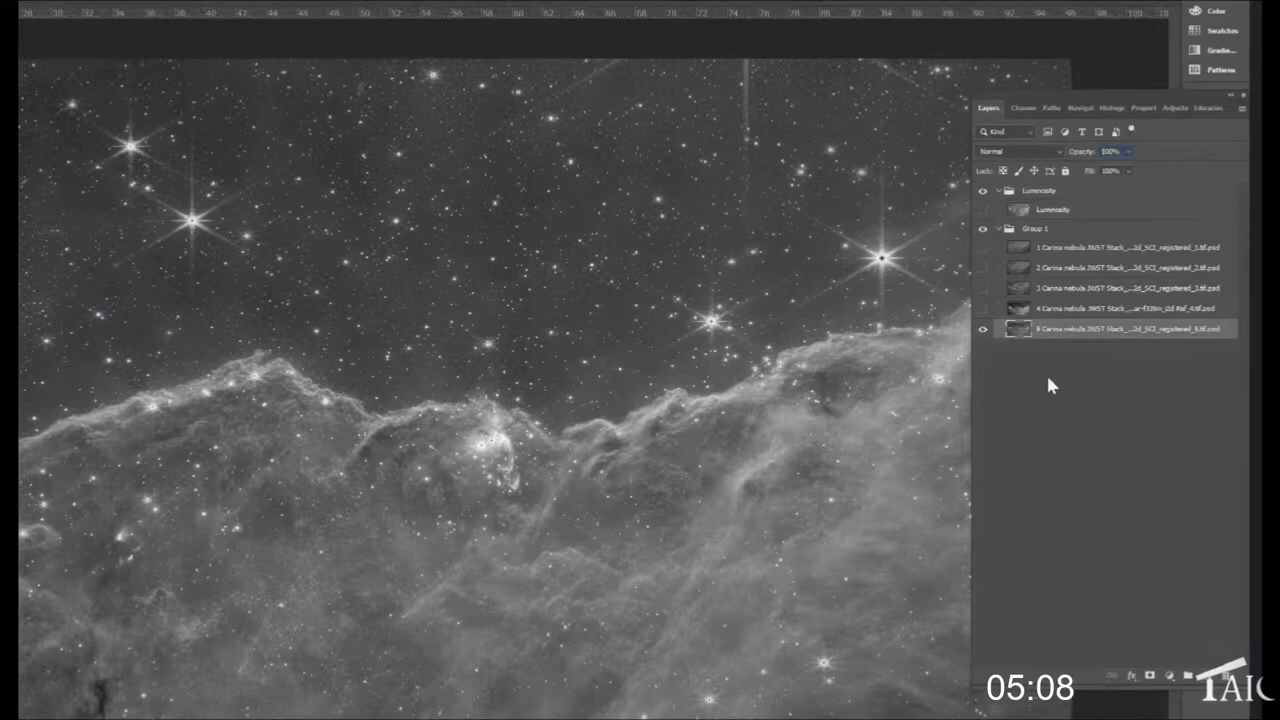
# - Rename the merged layer '5'
pyautogui.click(1048, 330)
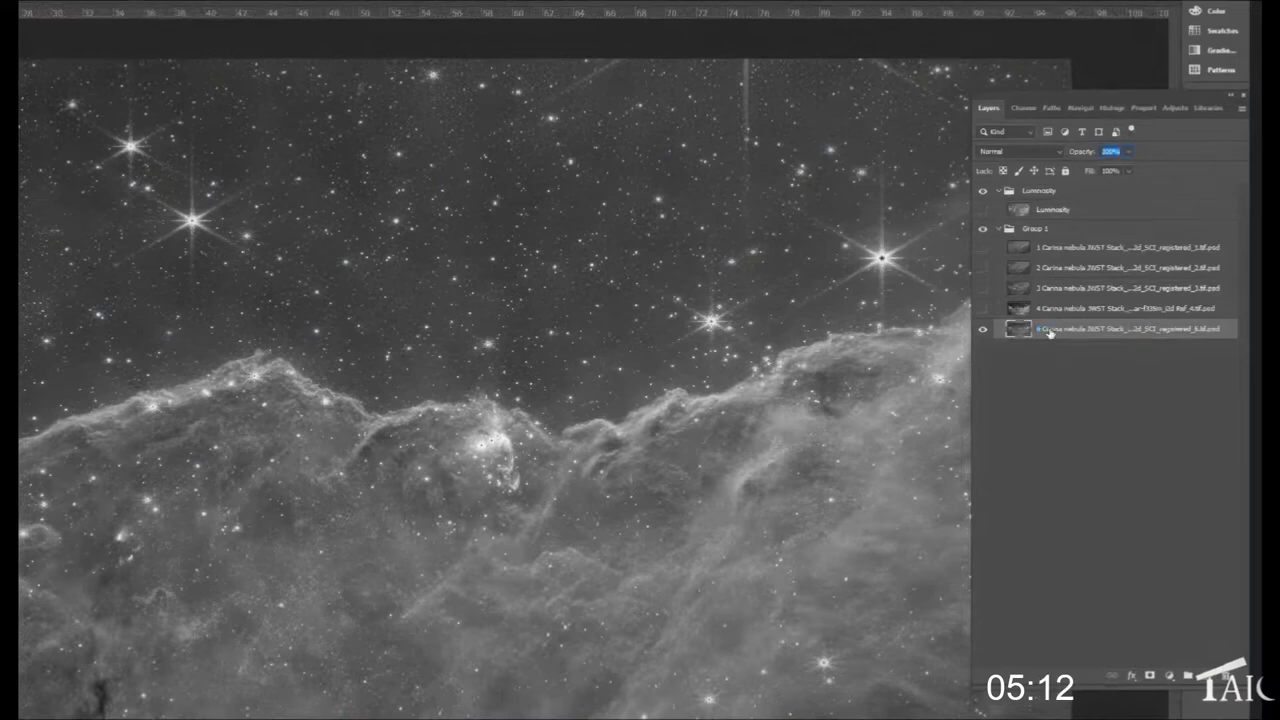
pyautogui.doubleClick(1050, 329)
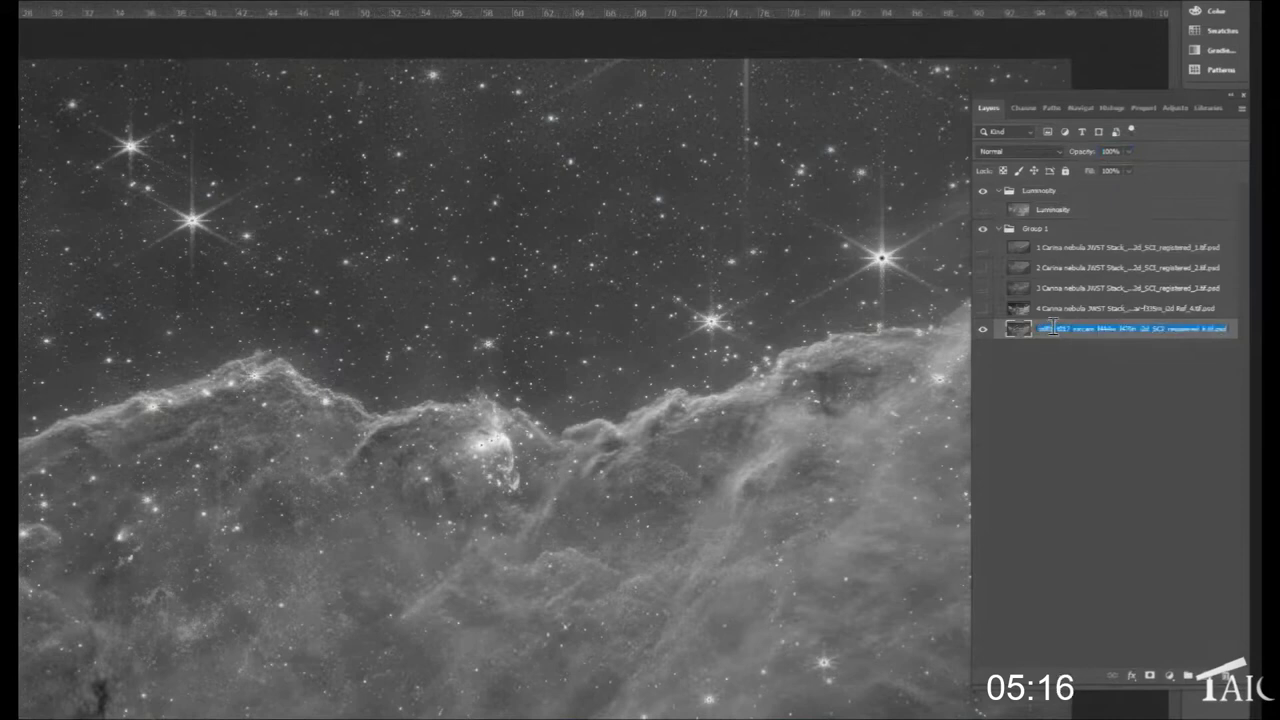
pyautogui.write('5')
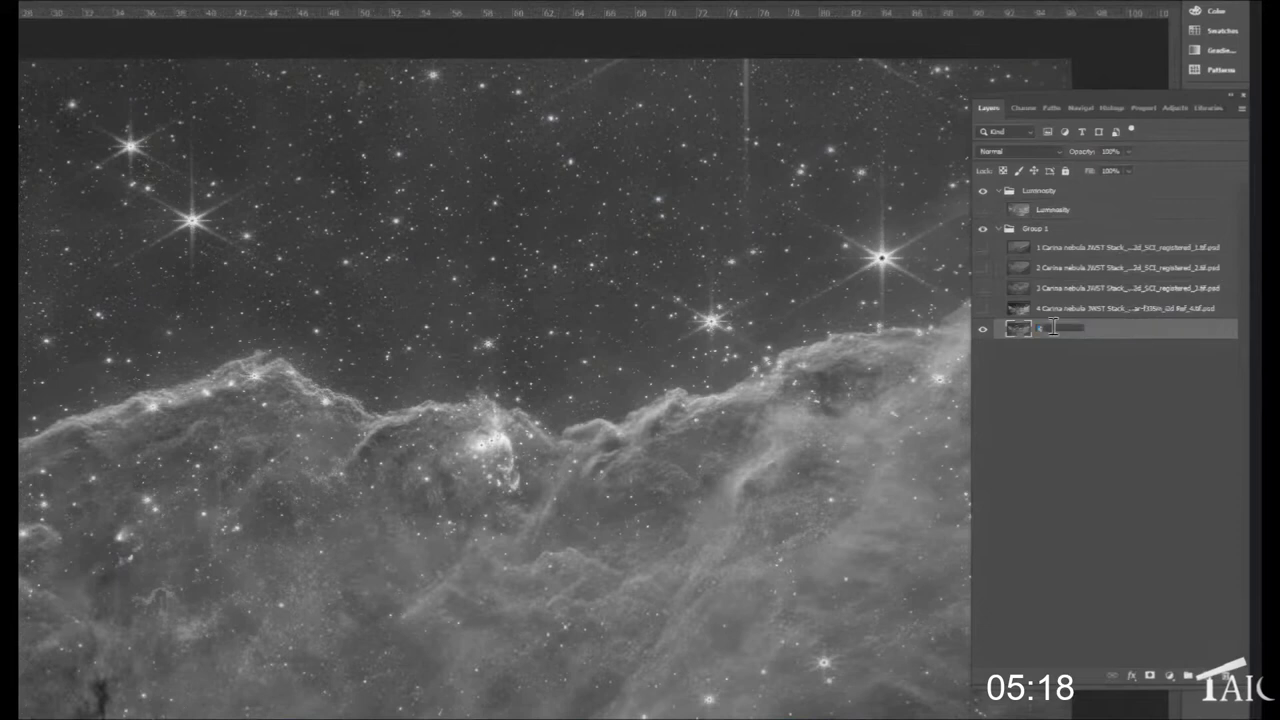
# - Show layers 4 and 3, then merge layer 3 at reduced opacity down into layer 4
pyautogui.click(981, 309)
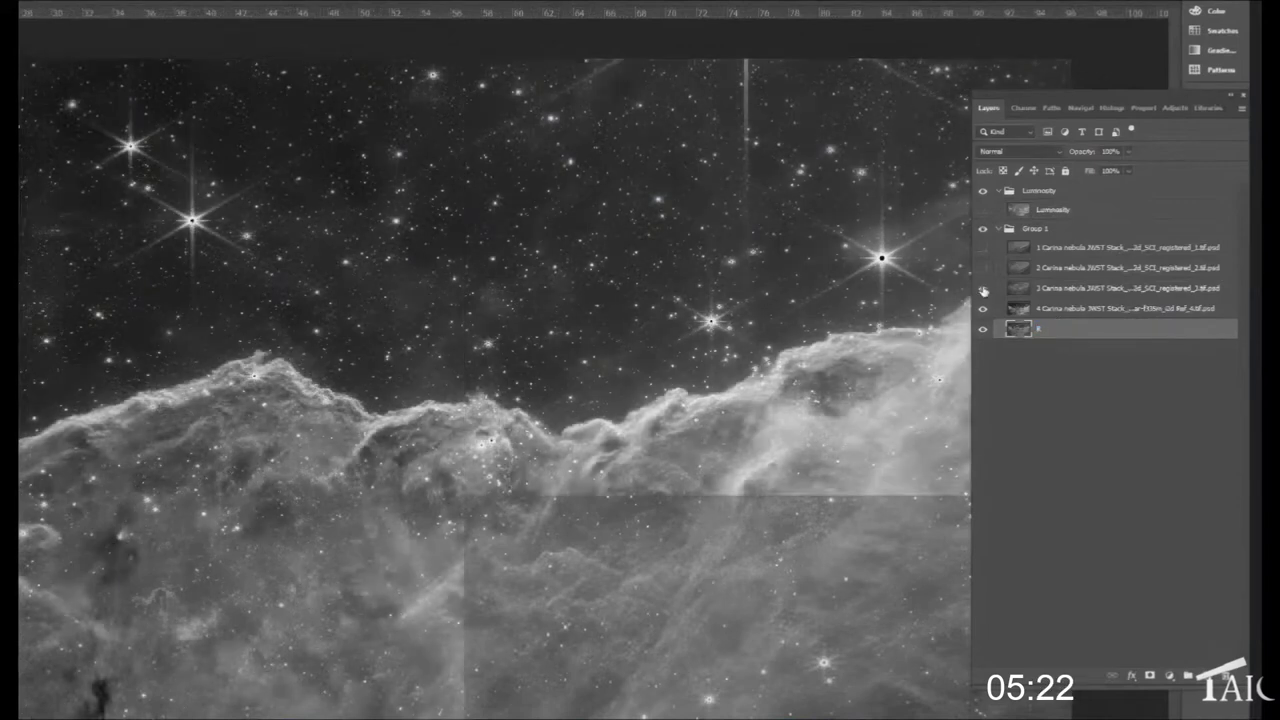
pyautogui.click(982, 290)
pyautogui.click(1056, 289)
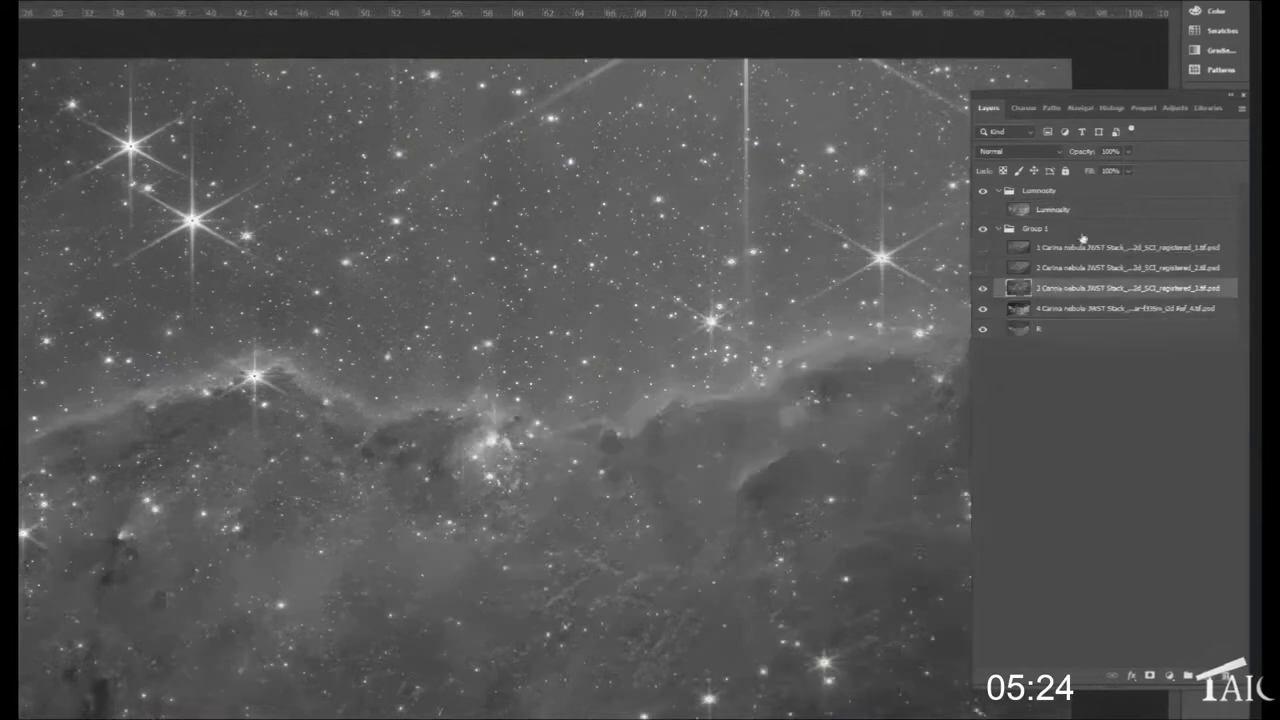
pyautogui.click(1108, 152)
pyautogui.write('1')
pyautogui.write('0')
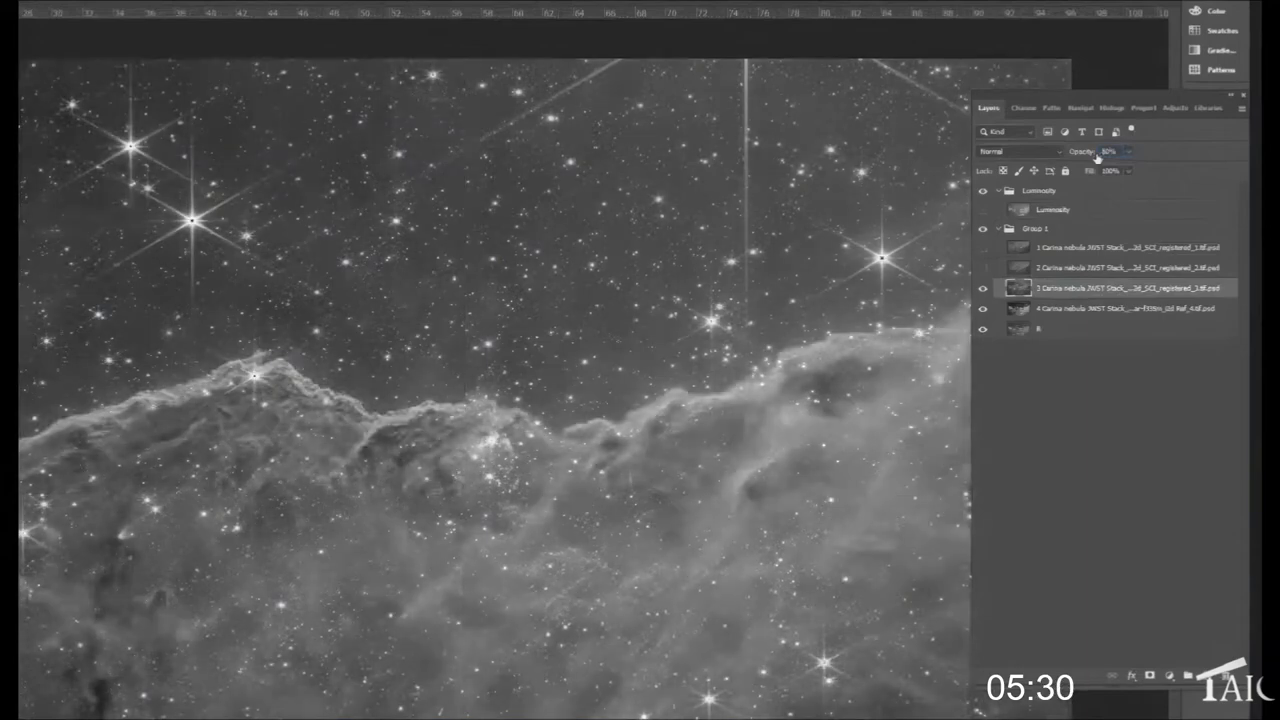
pyautogui.rightClick(1073, 290)
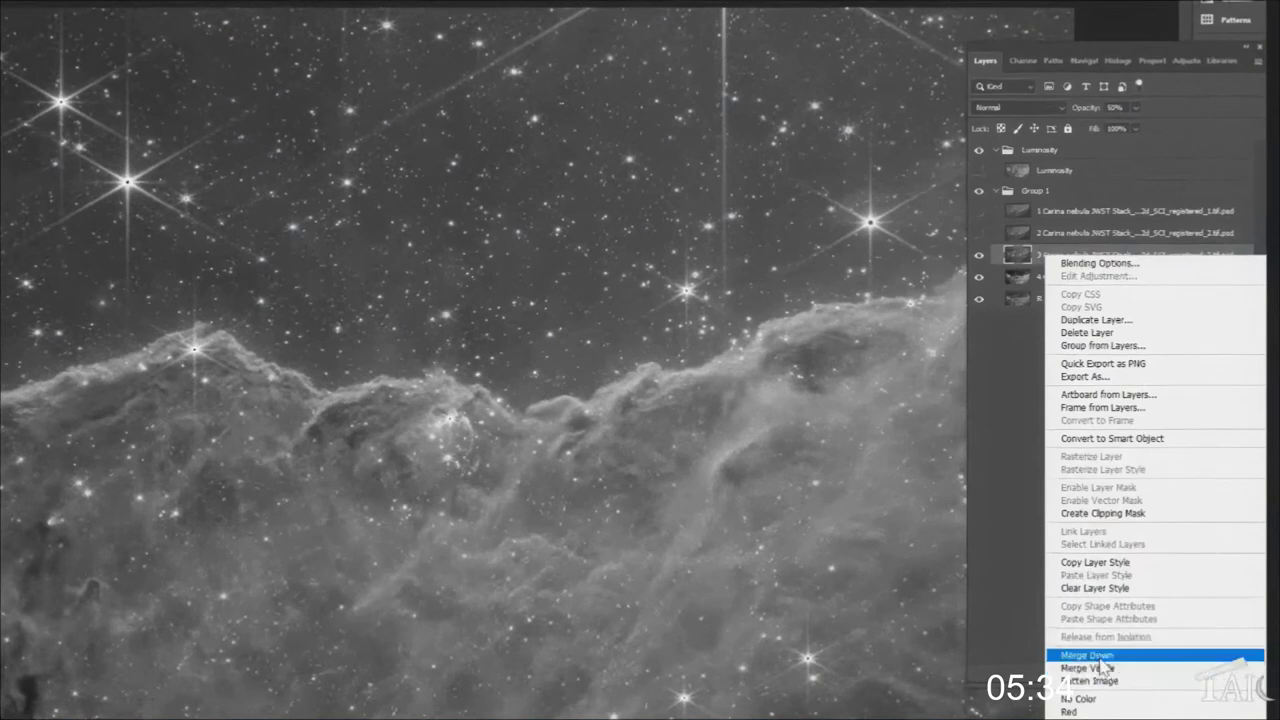
pyautogui.click(1100, 658)
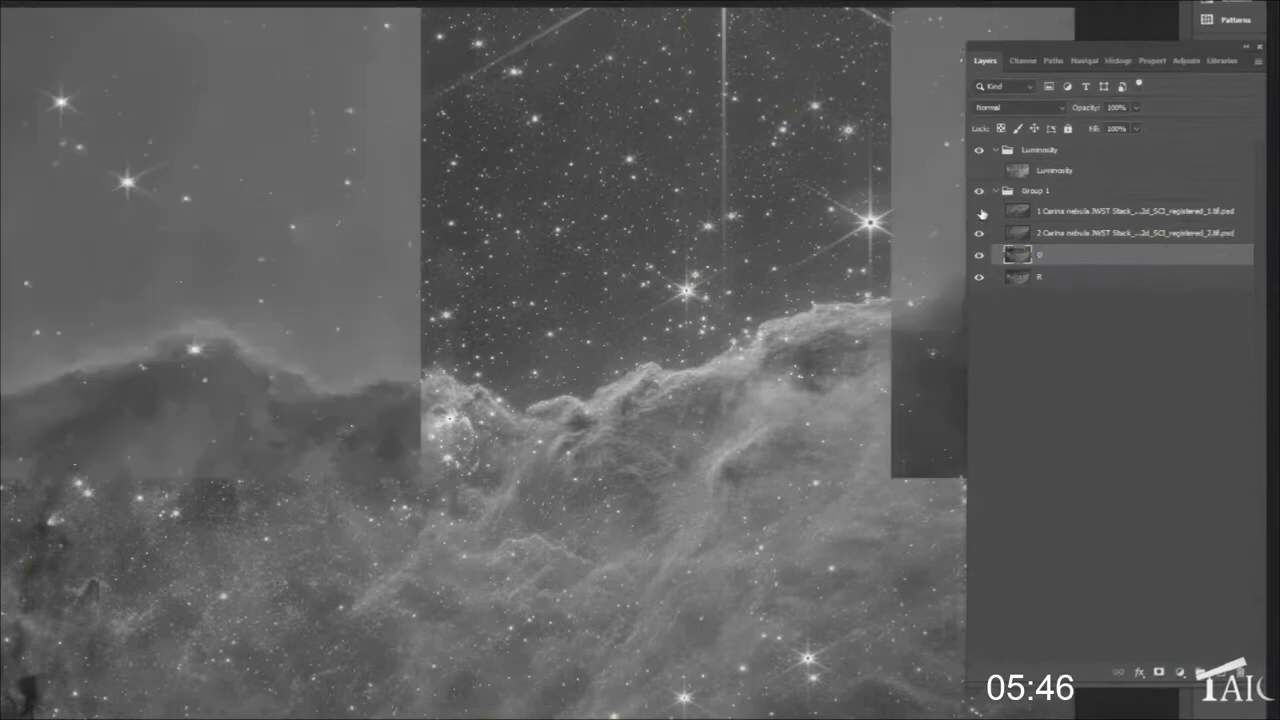
# - Set the top stack layer to 50% opacity and merge it down into the layer below
pyautogui.click(1092, 219)
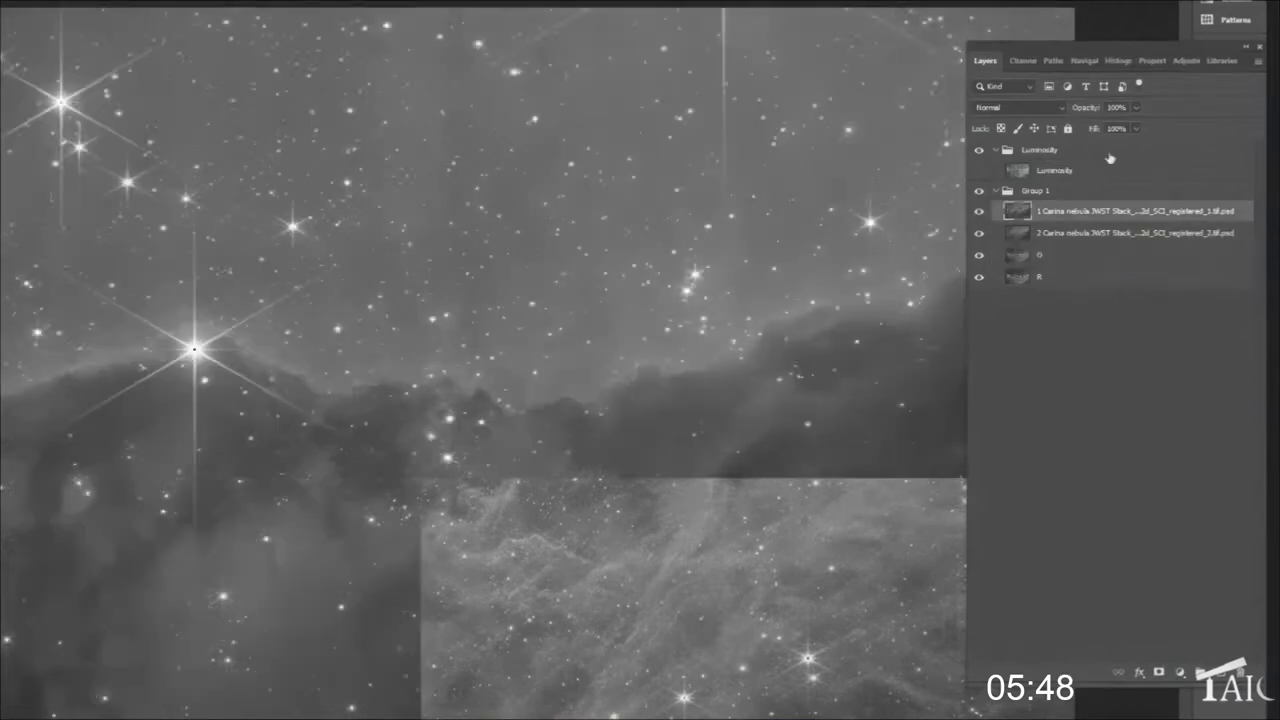
pyautogui.click(1112, 108)
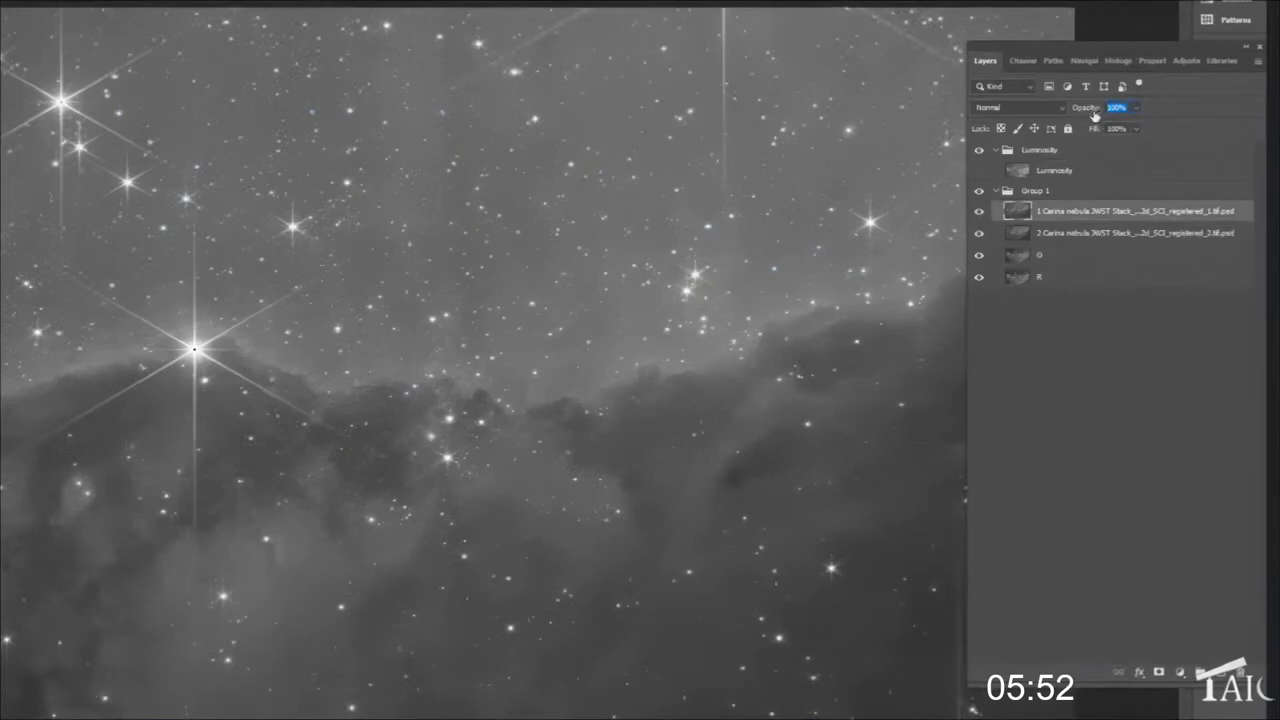
pyautogui.write('5')
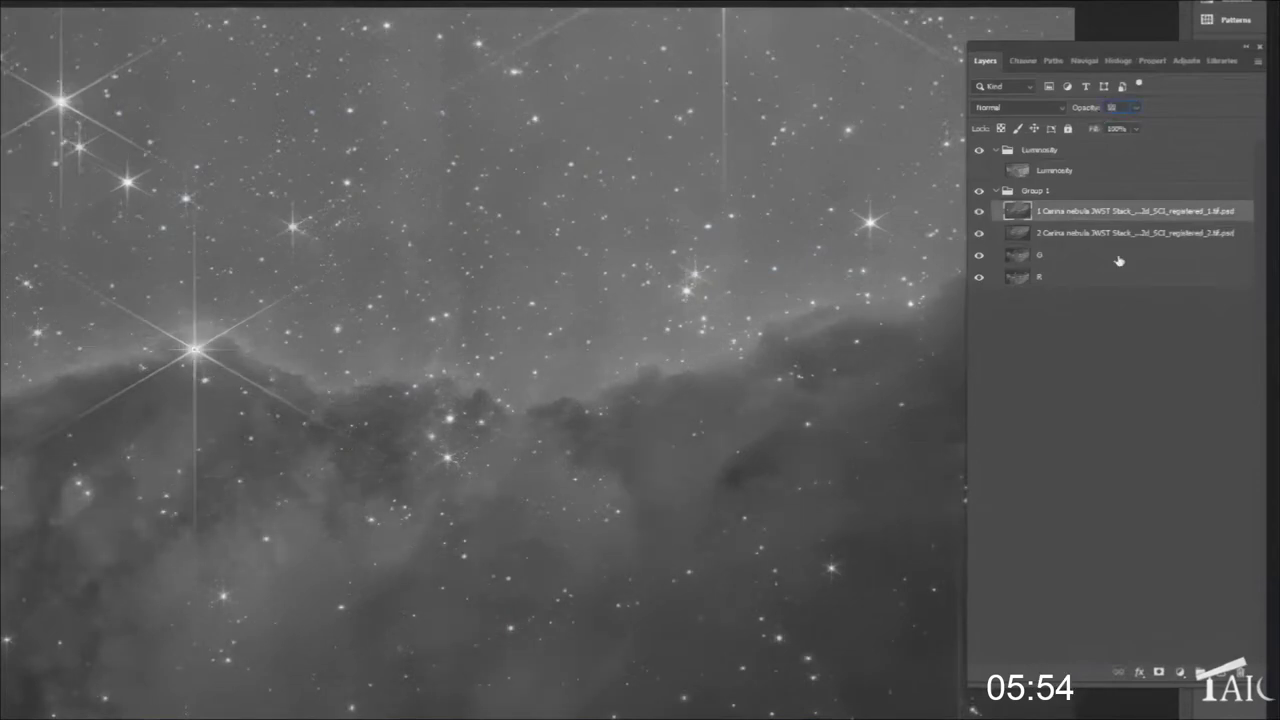
pyautogui.rightClick(1073, 214)
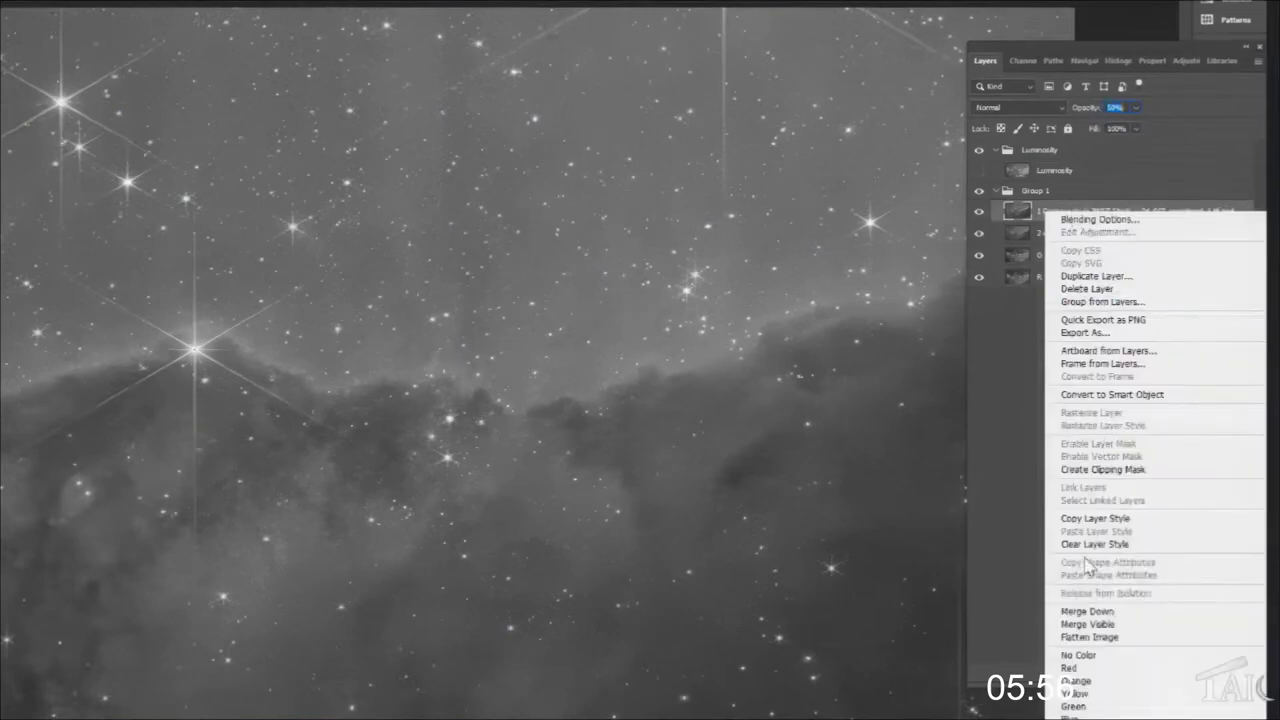
pyautogui.click(1077, 613)
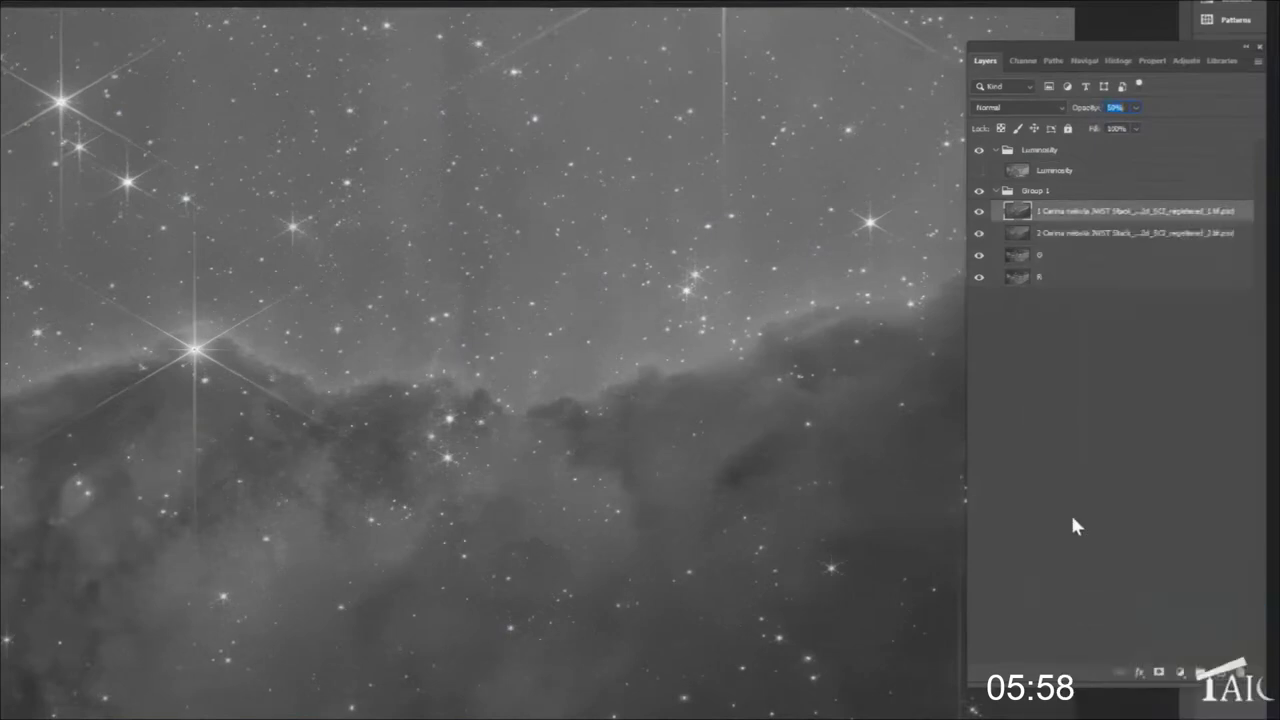
# - Rename the merged stack layer 'B'
pyautogui.click(1044, 217)
pyautogui.doubleClick(1047, 213)
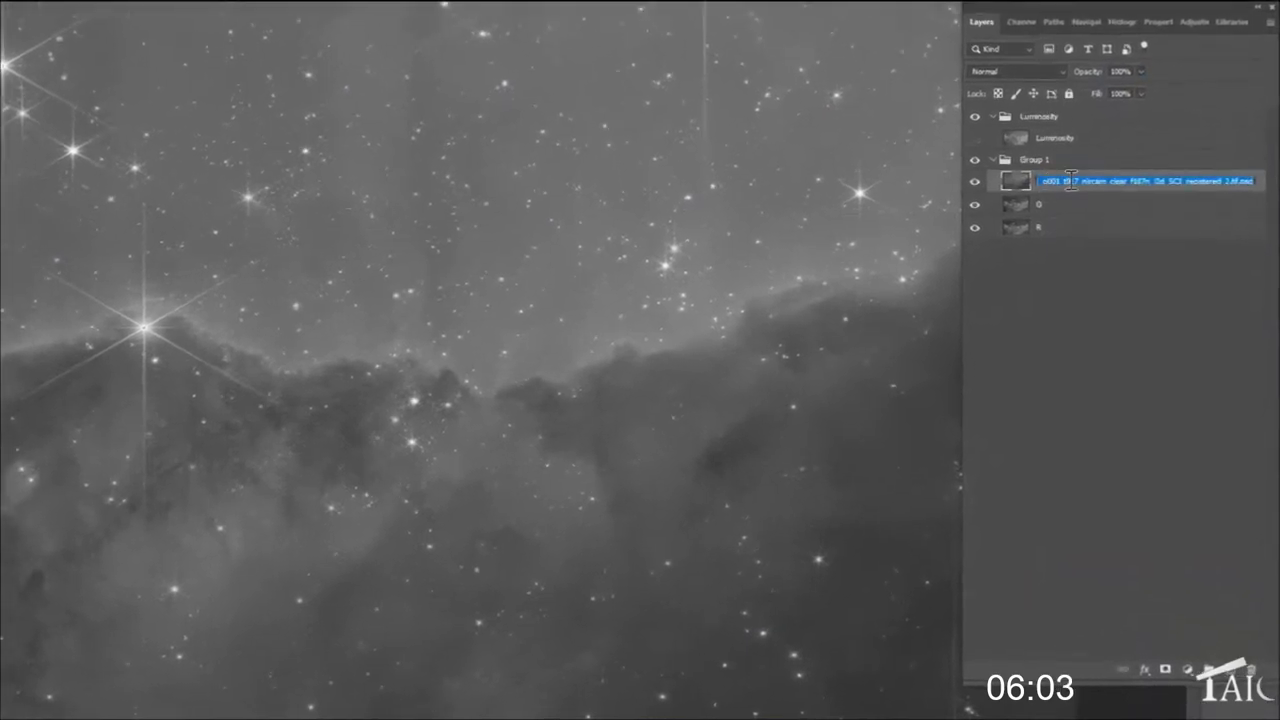
pyautogui.write('B')
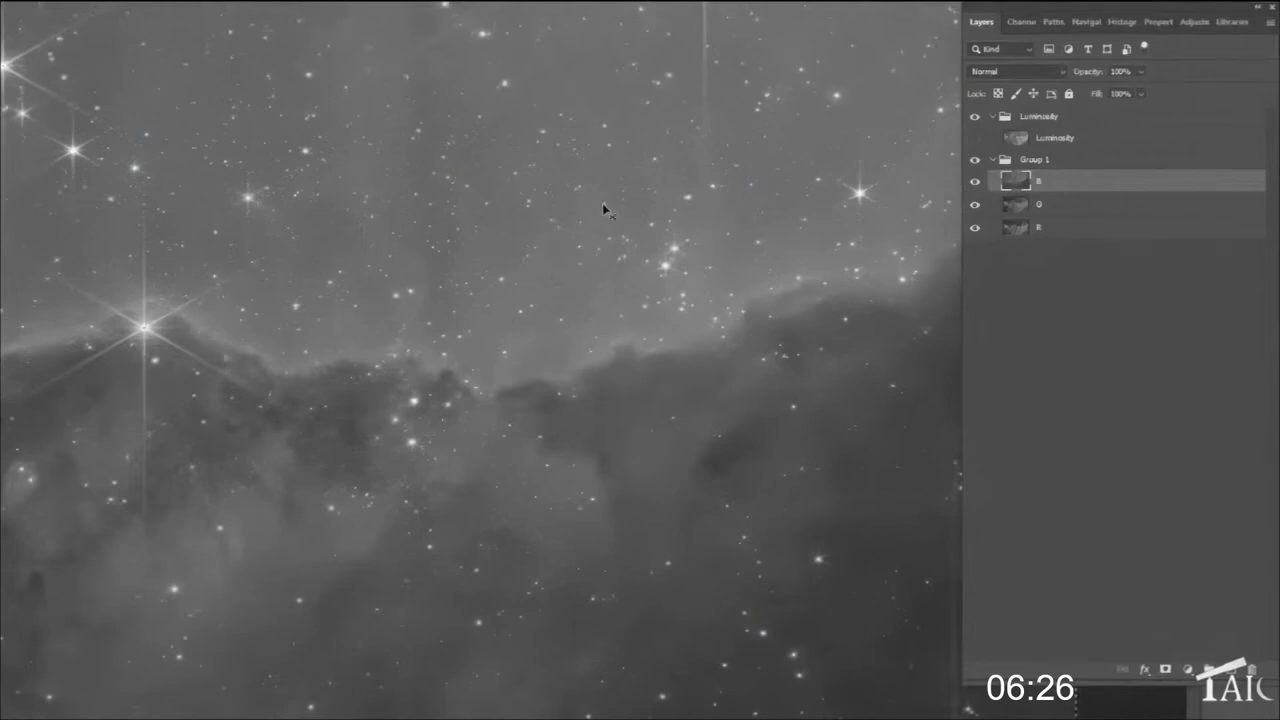
# - Create Untitled-2 as a transparent 16-bit RGB Color document, 6944 × 3960 pixels
pyautogui.hotkey('ctrl', 'n')
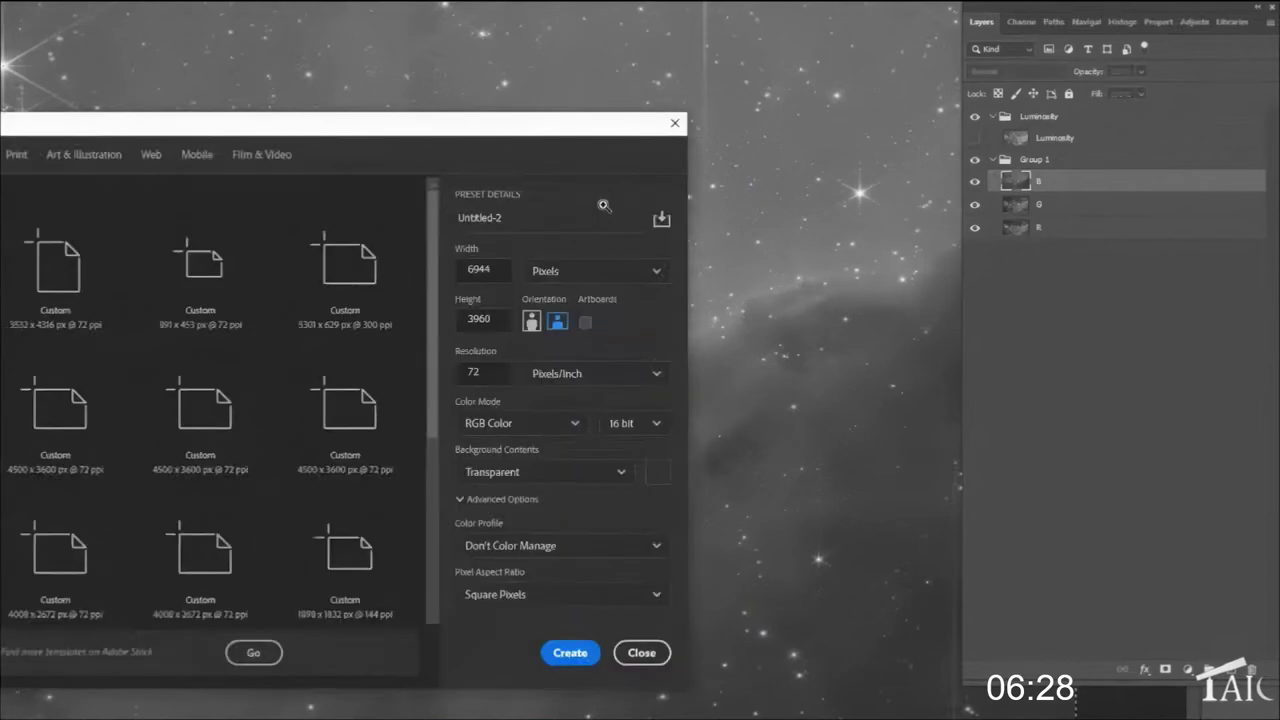
pyautogui.click(606, 420)
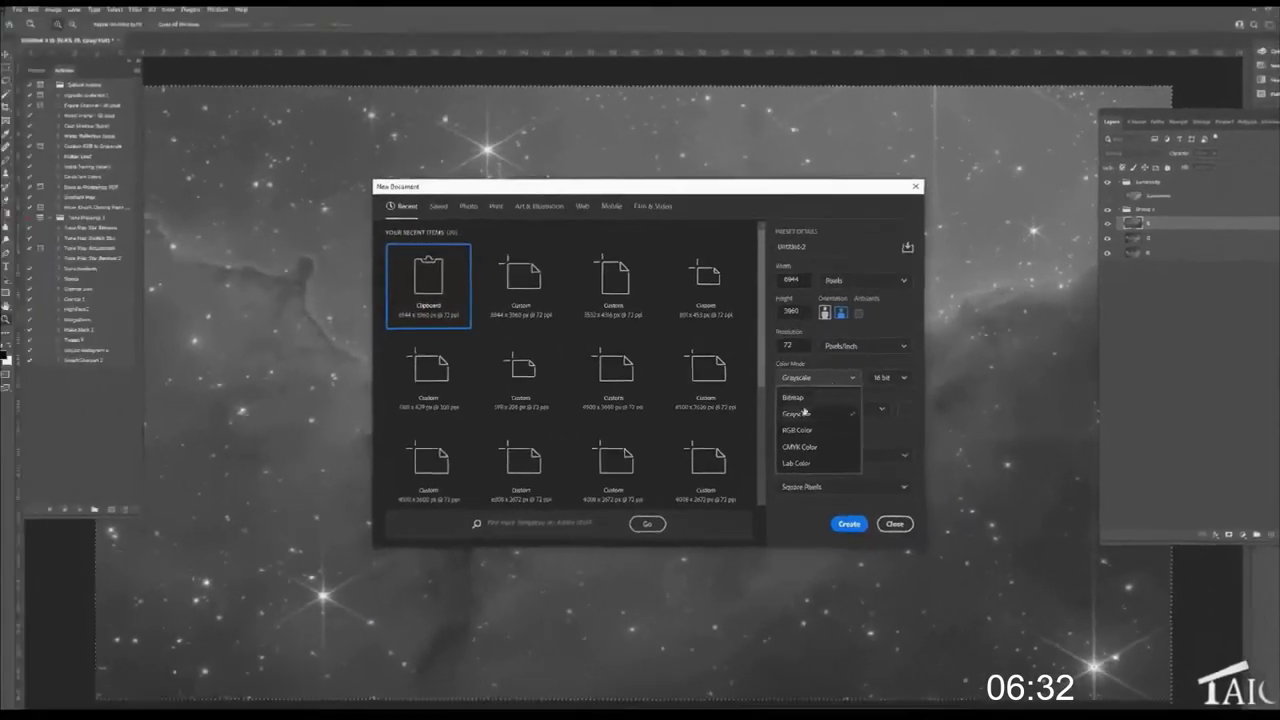
pyautogui.click(513, 508)
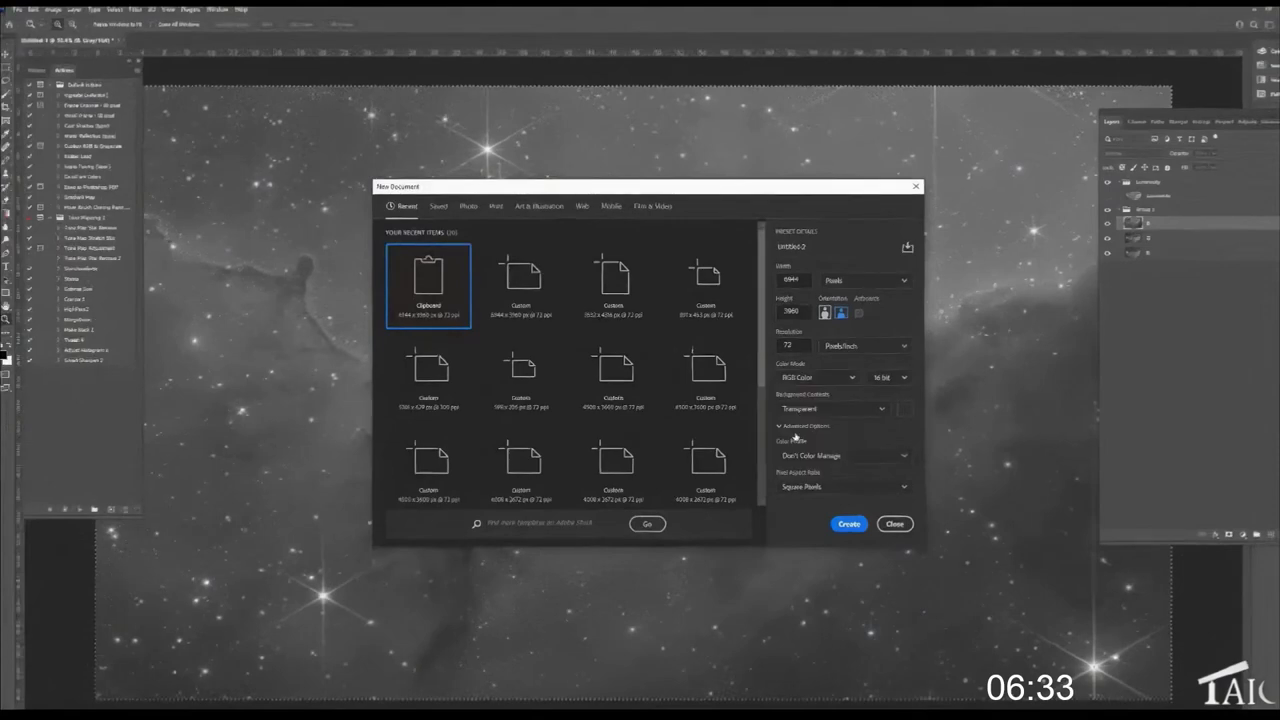
pyautogui.click(845, 526)
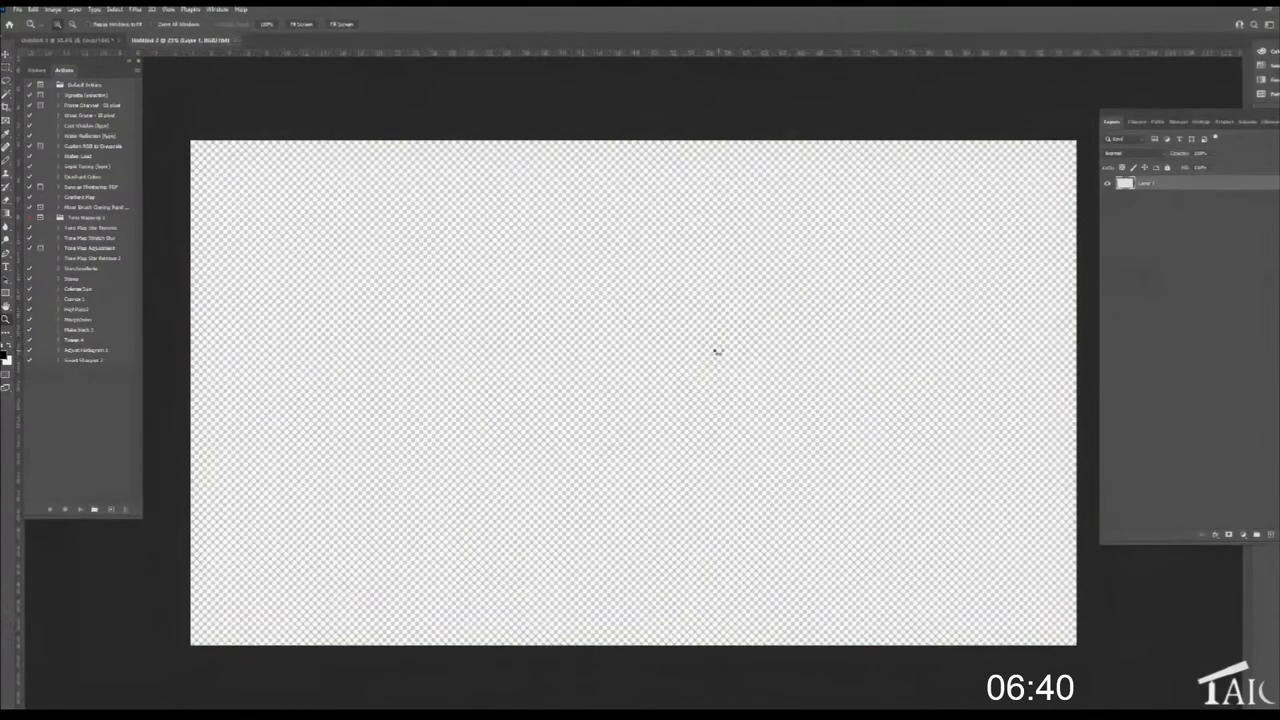
# - Paste the copied image into the new document and the G image into its Green channel
pyautogui.hotkey('ctrl', 'v')
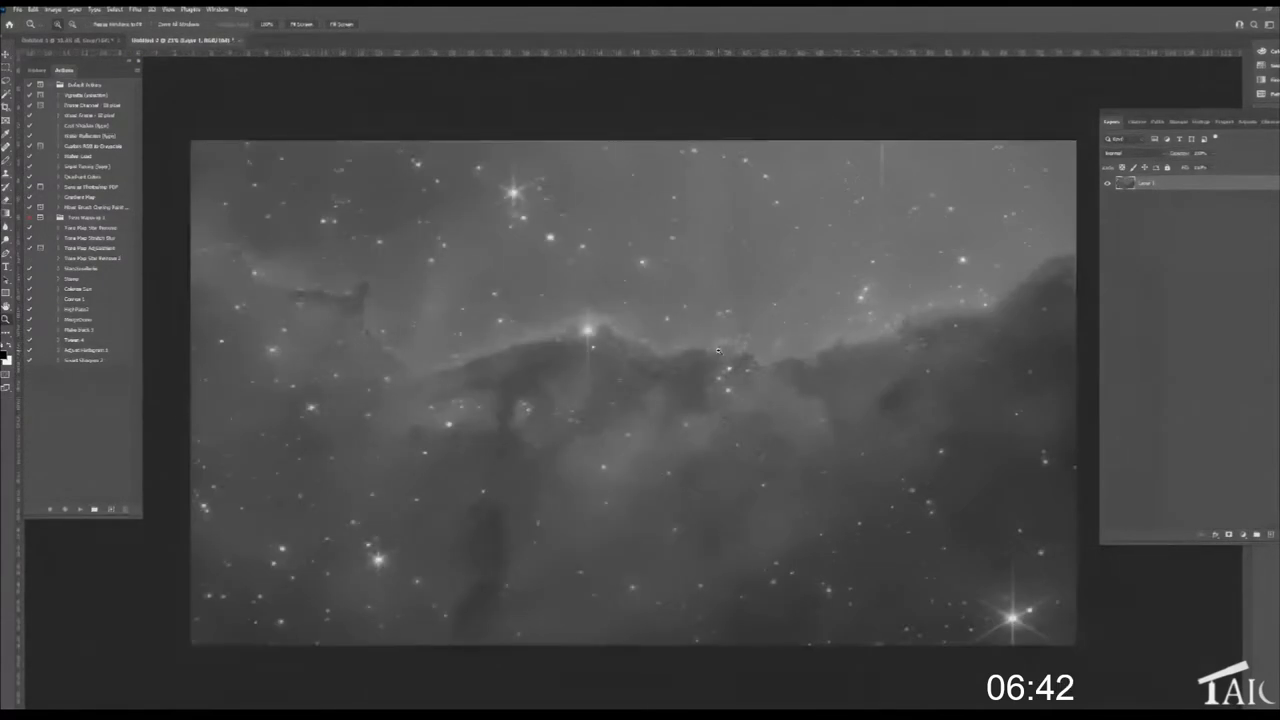
pyautogui.click(52, 41)
pyautogui.click(1136, 122)
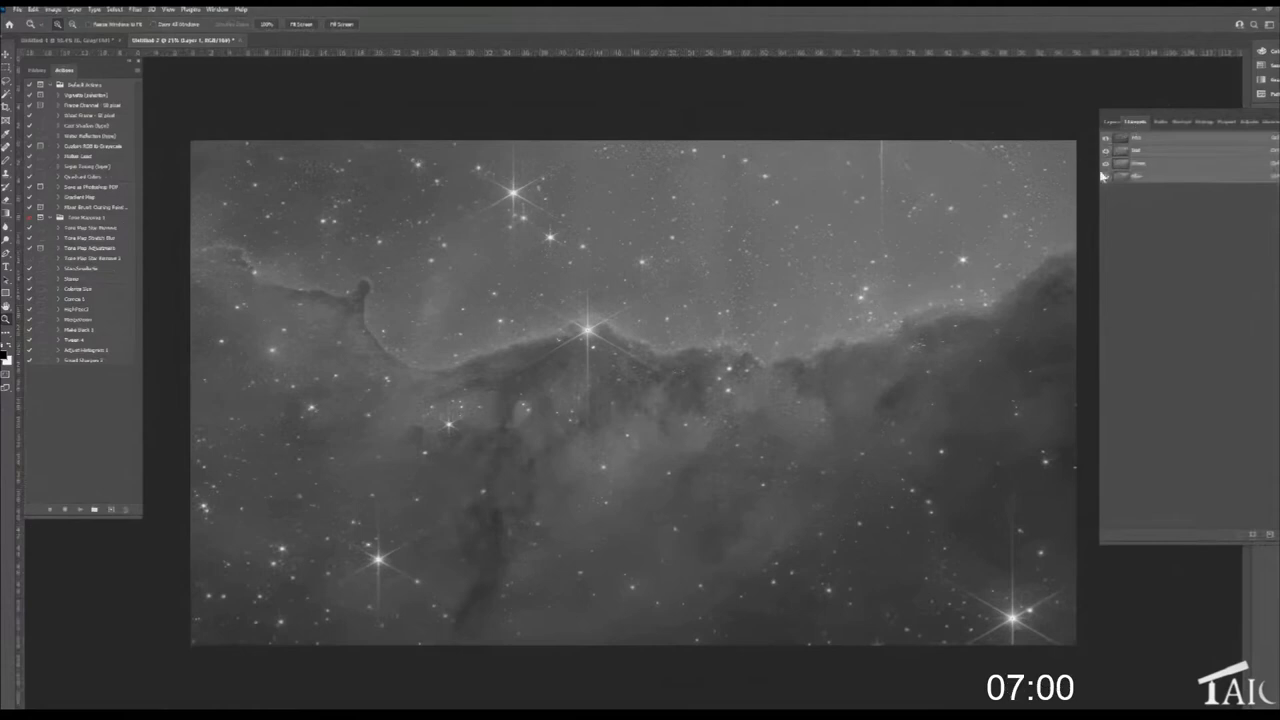
pyautogui.click(1170, 164)
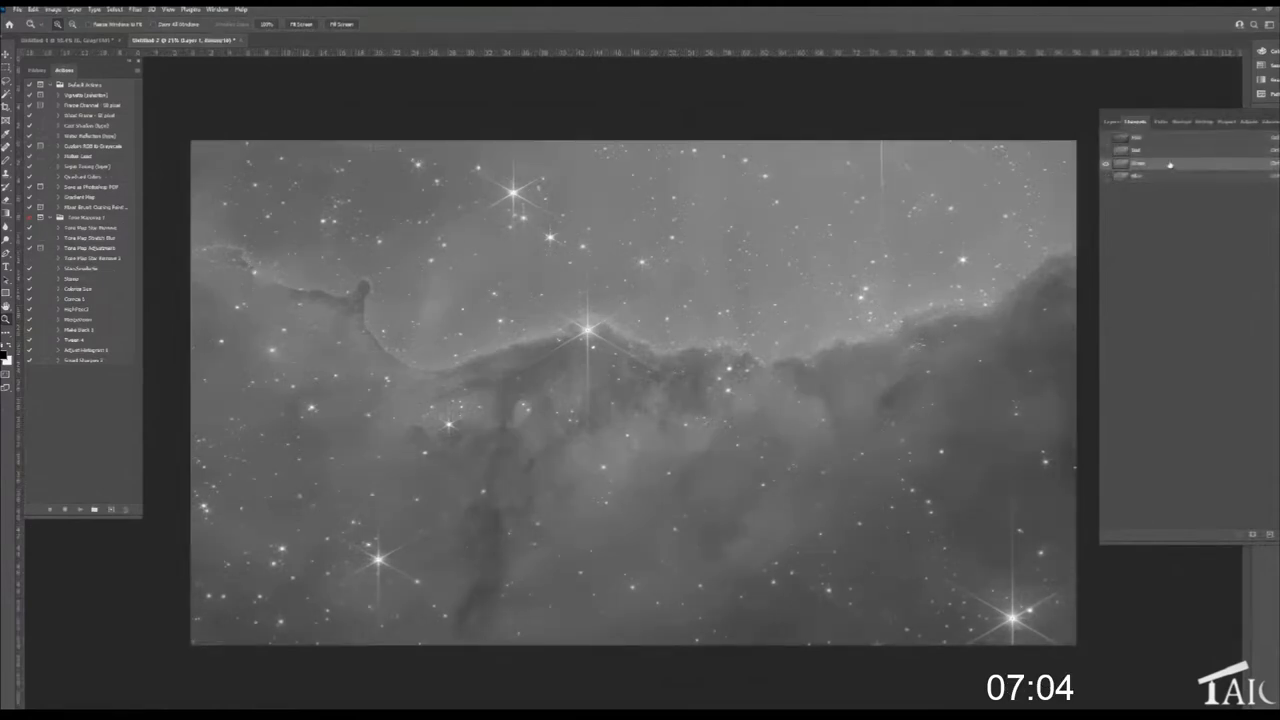
pyautogui.hotkey('ctrl', 'v')
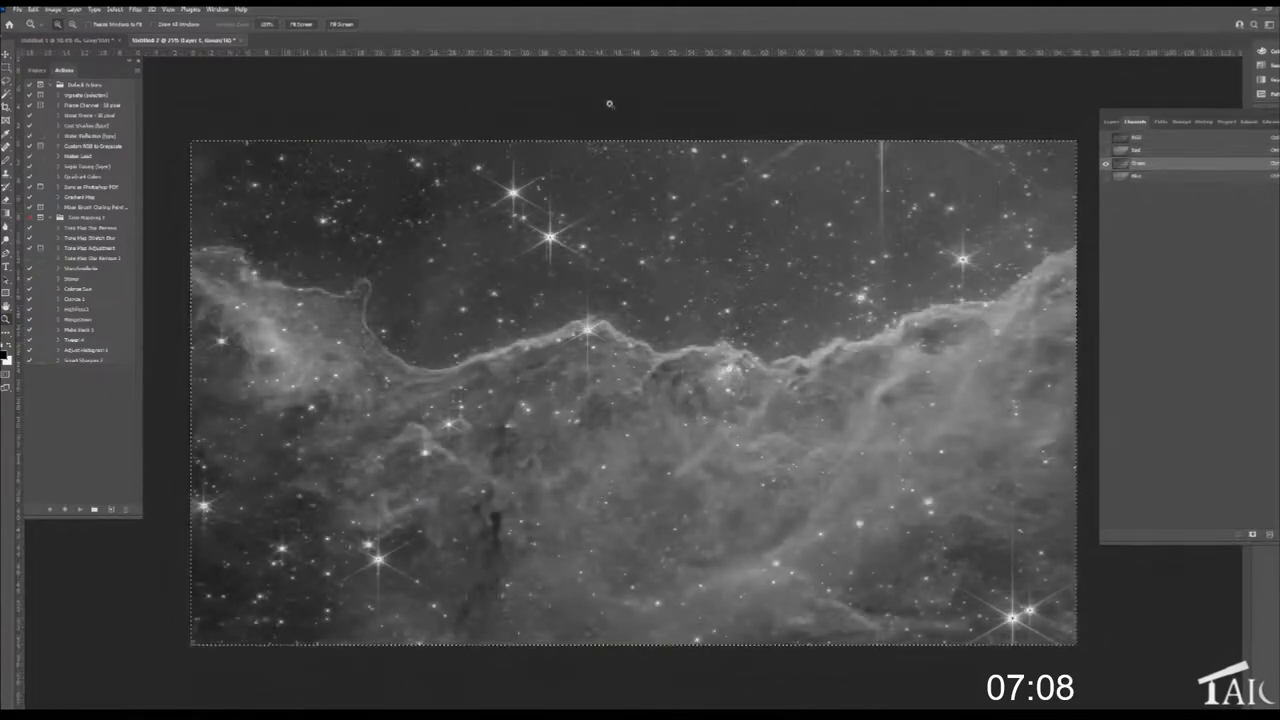
# - Bring the R image into the Red channel and view the combined RGB colour composite
pyautogui.click(1110, 122)
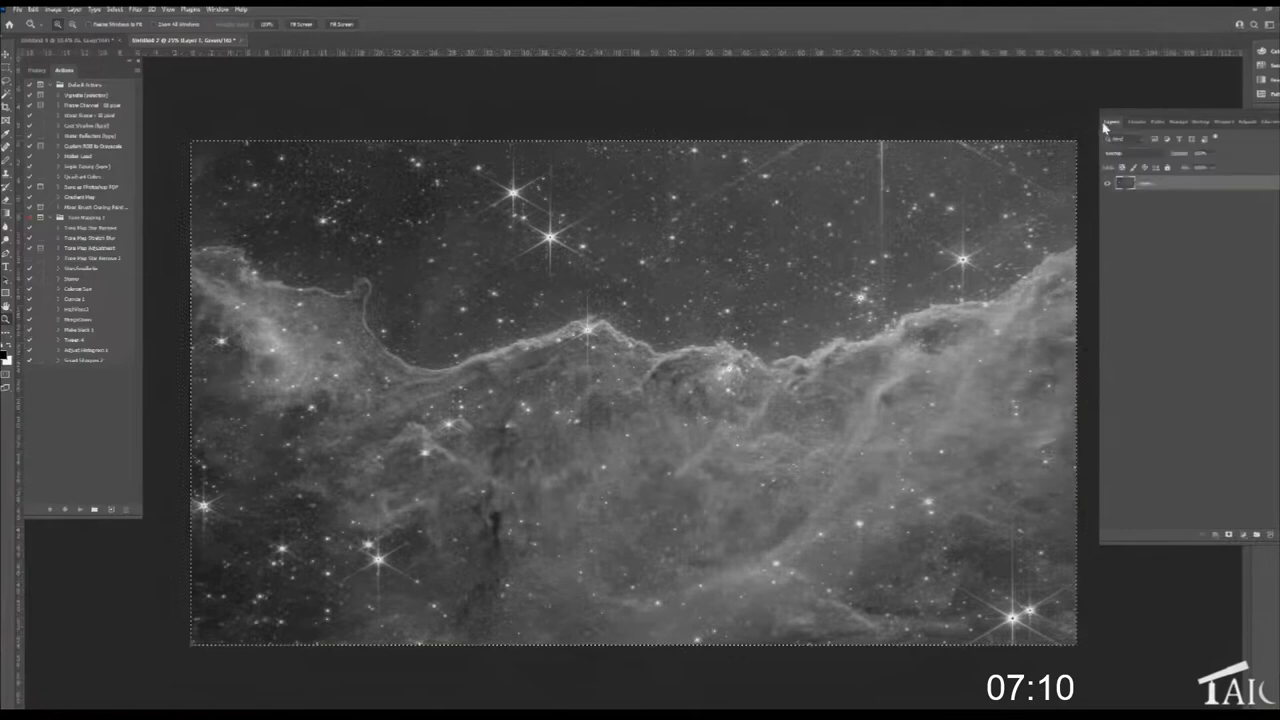
pyautogui.click(60, 40)
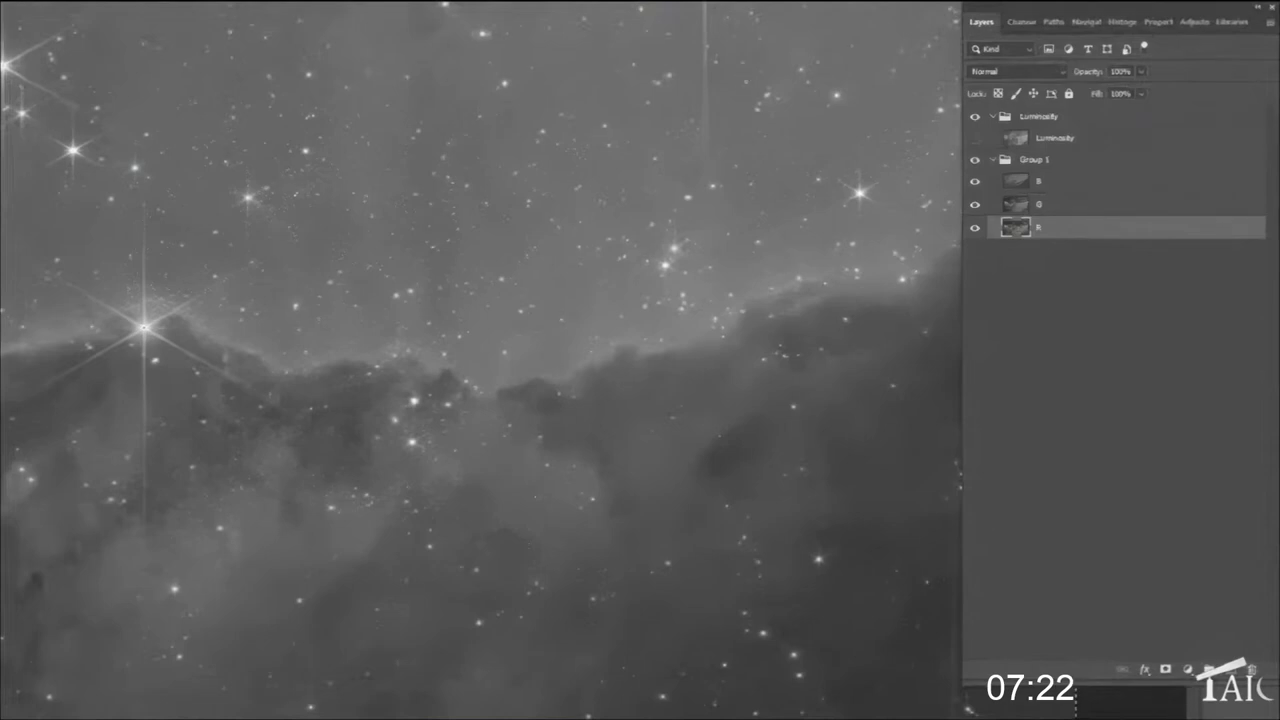
pyautogui.hotkey('ctrl', 'Tab')
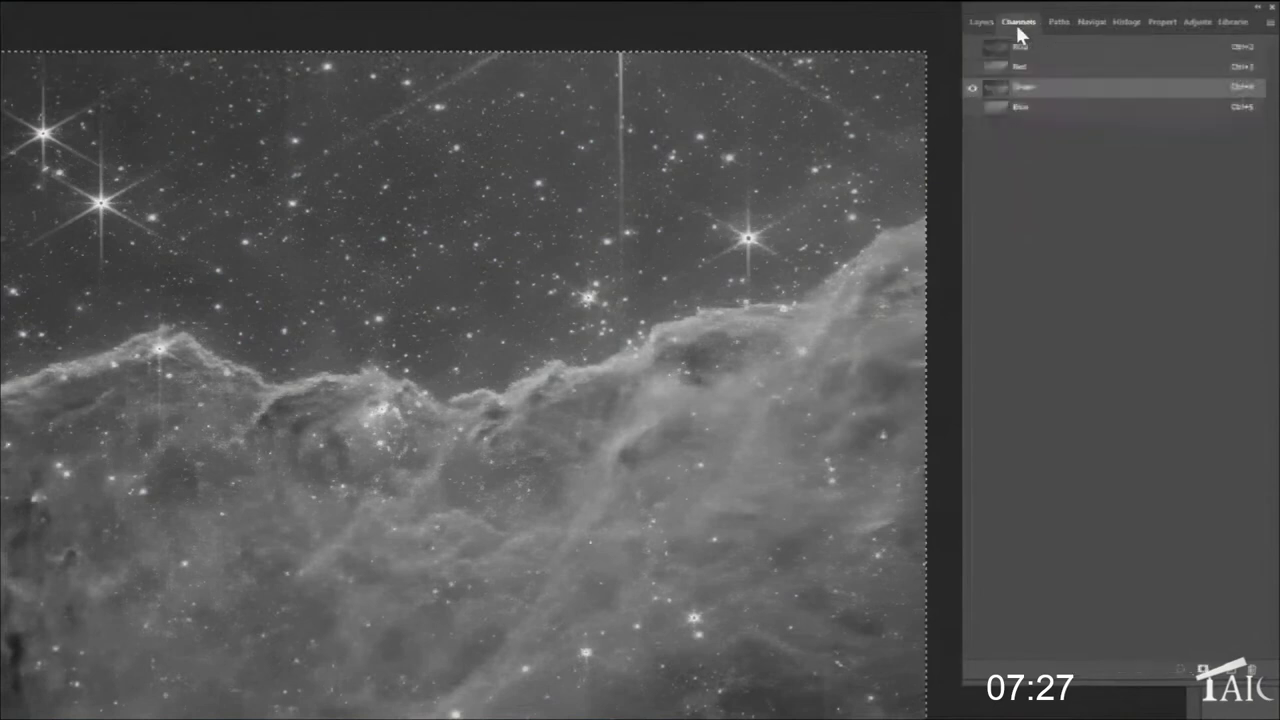
pyautogui.click(1053, 70)
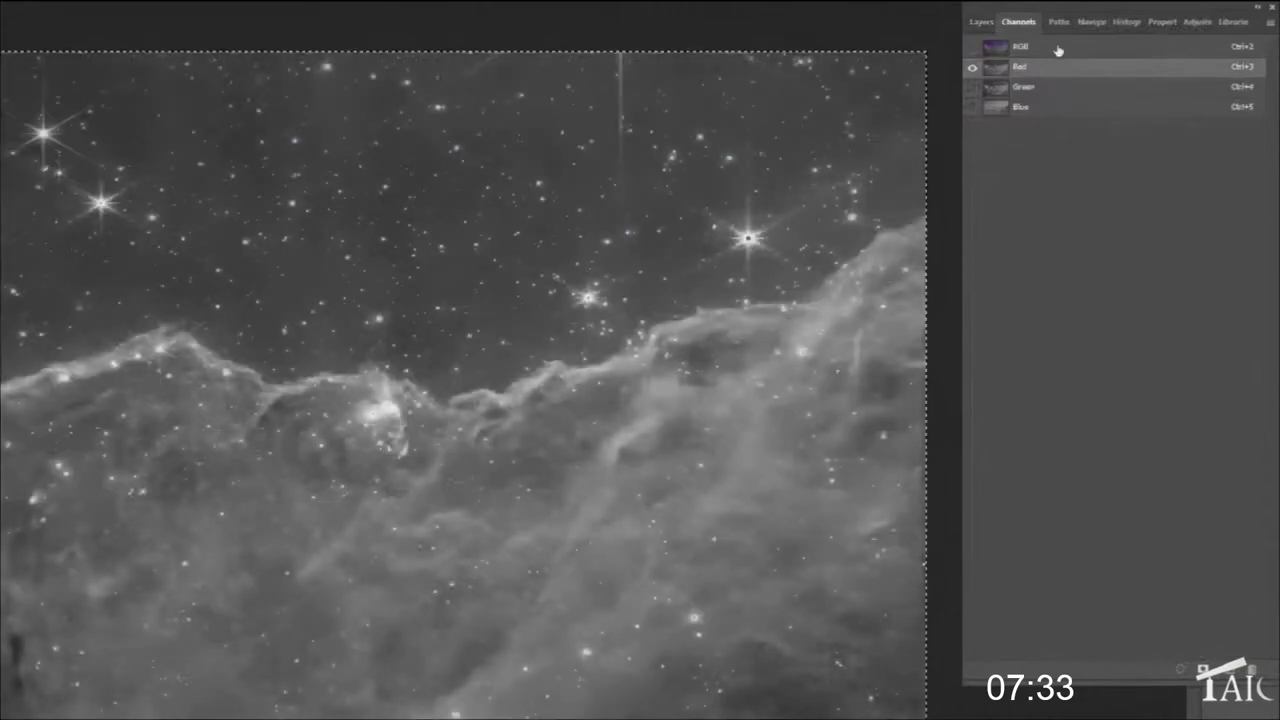
pyautogui.click(1057, 48)
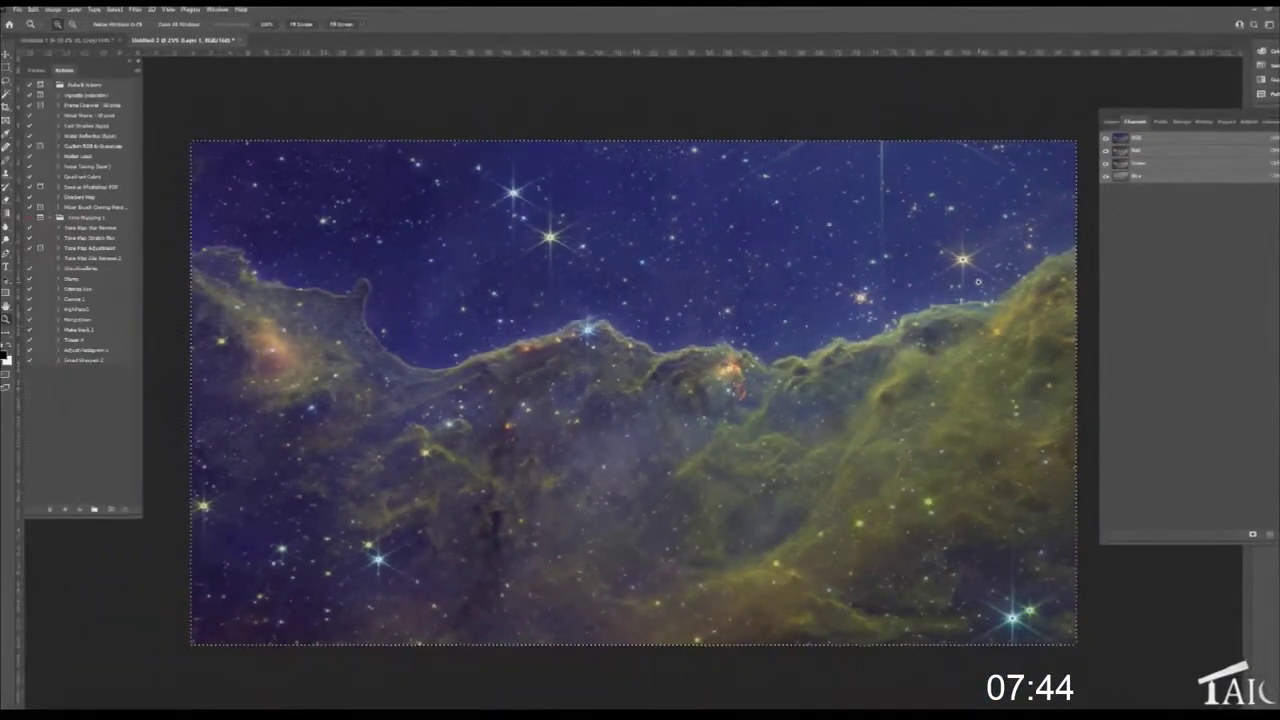
# - Duplicate Layer 1 as Layer 1 copy and open Image > Adjustments > Levels for it
pyautogui.click(1108, 122)
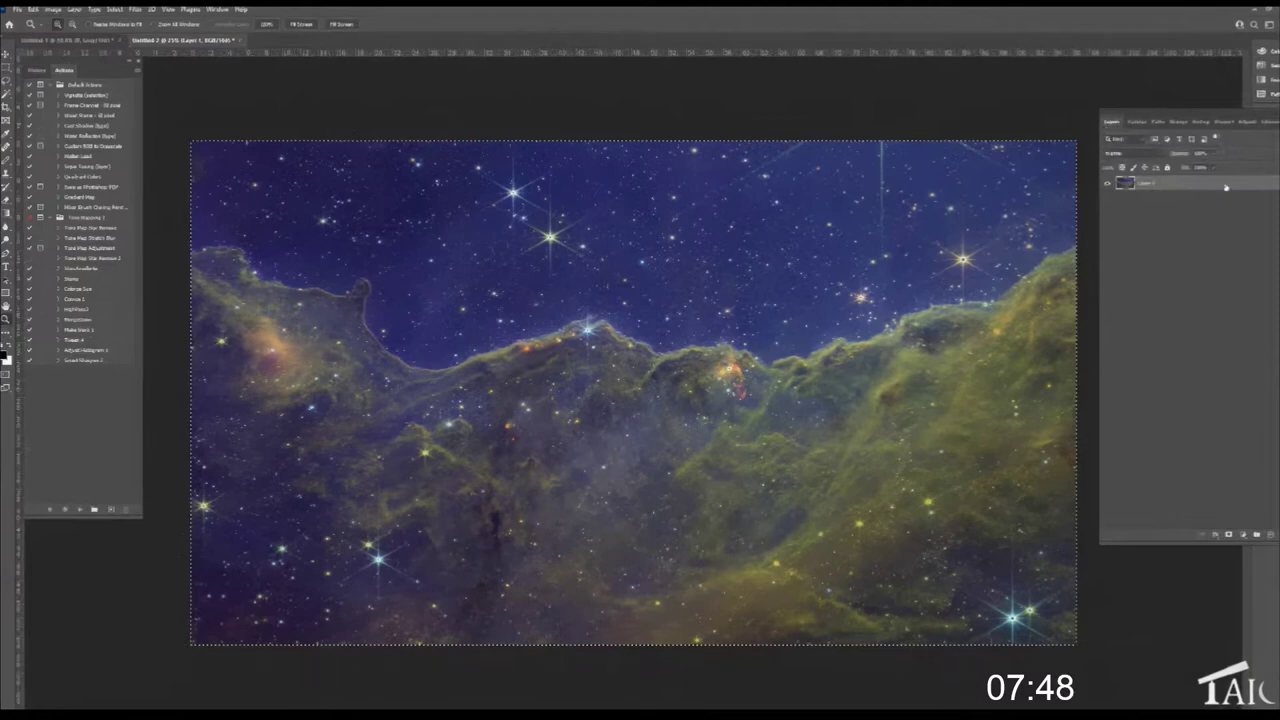
pyautogui.moveTo(1222, 186); pyautogui.dragTo(1257, 534)
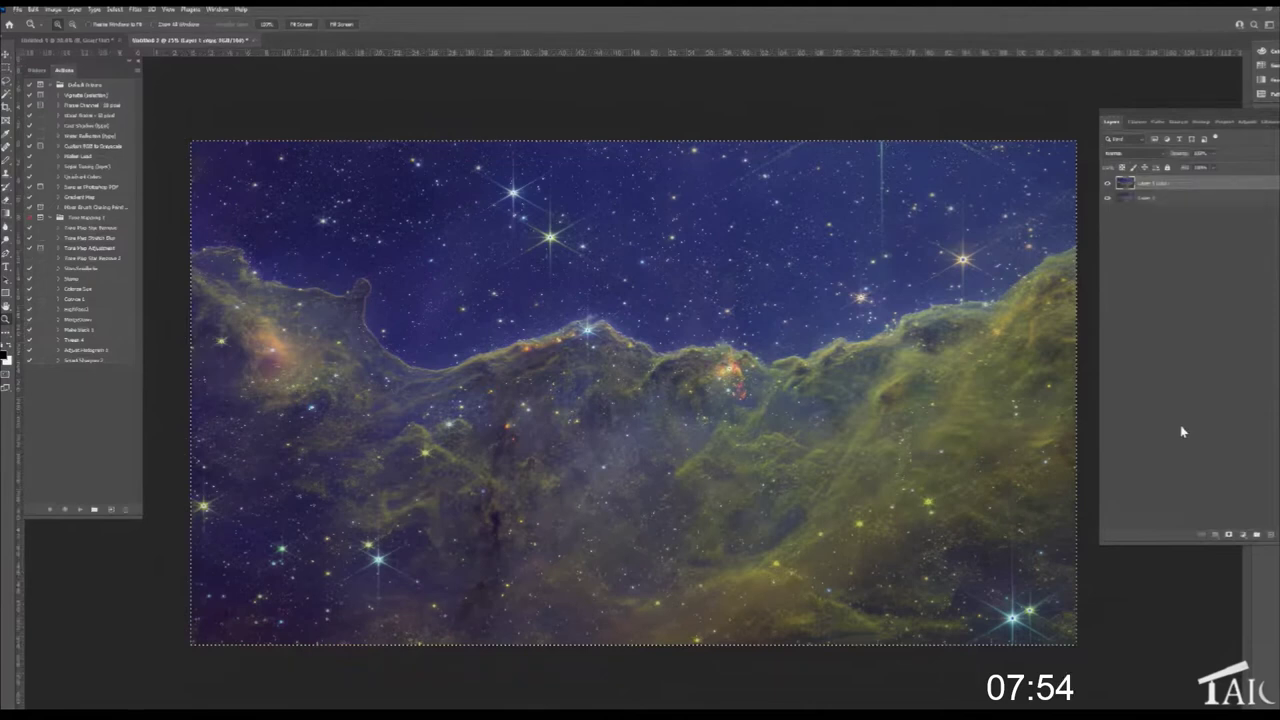
pyautogui.click(50, 10)
pyautogui.moveTo(62, 34)
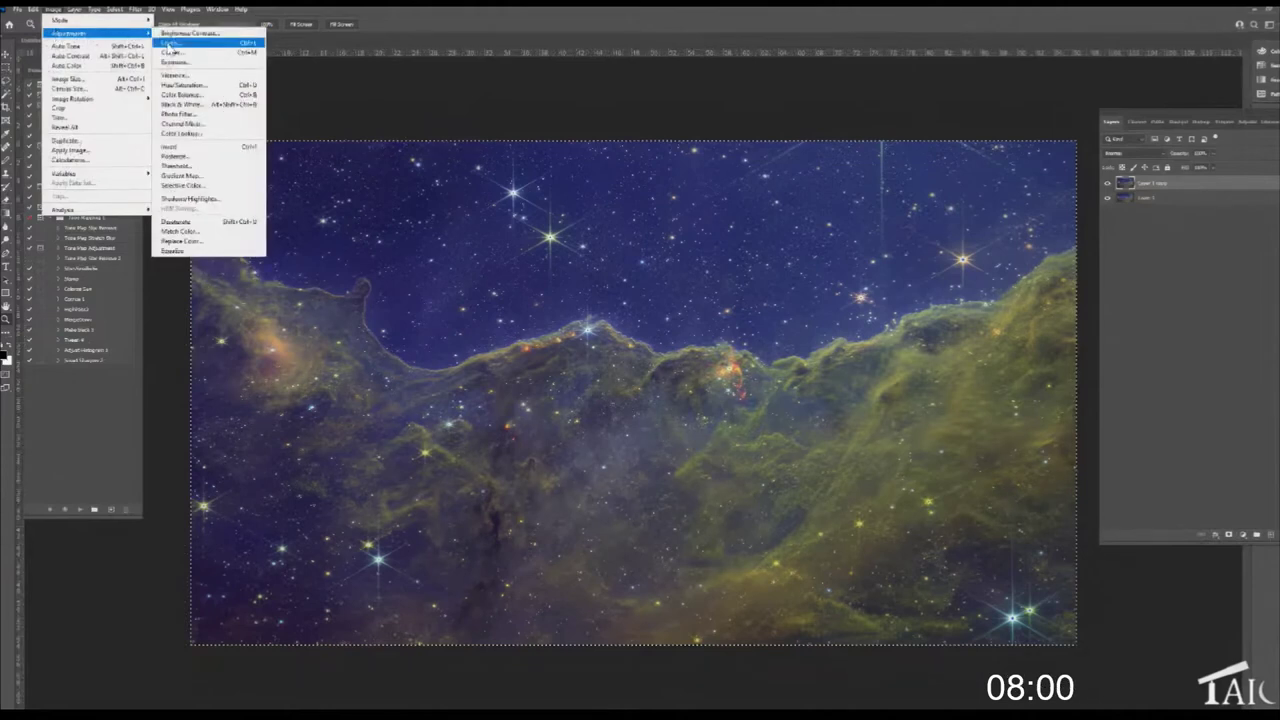
pyautogui.click(168, 46)
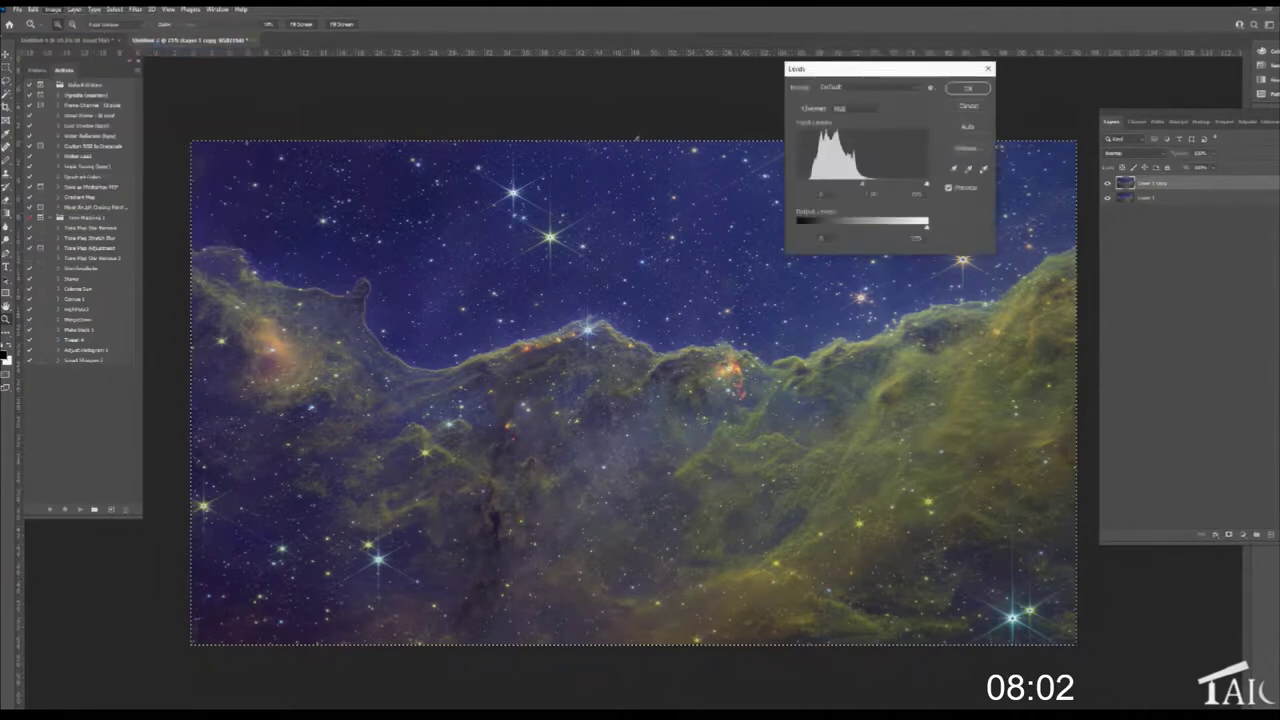
# - In Levels, set the Red channel's black point to 13 and midtones to 1.32
pyautogui.click(1202, 122)
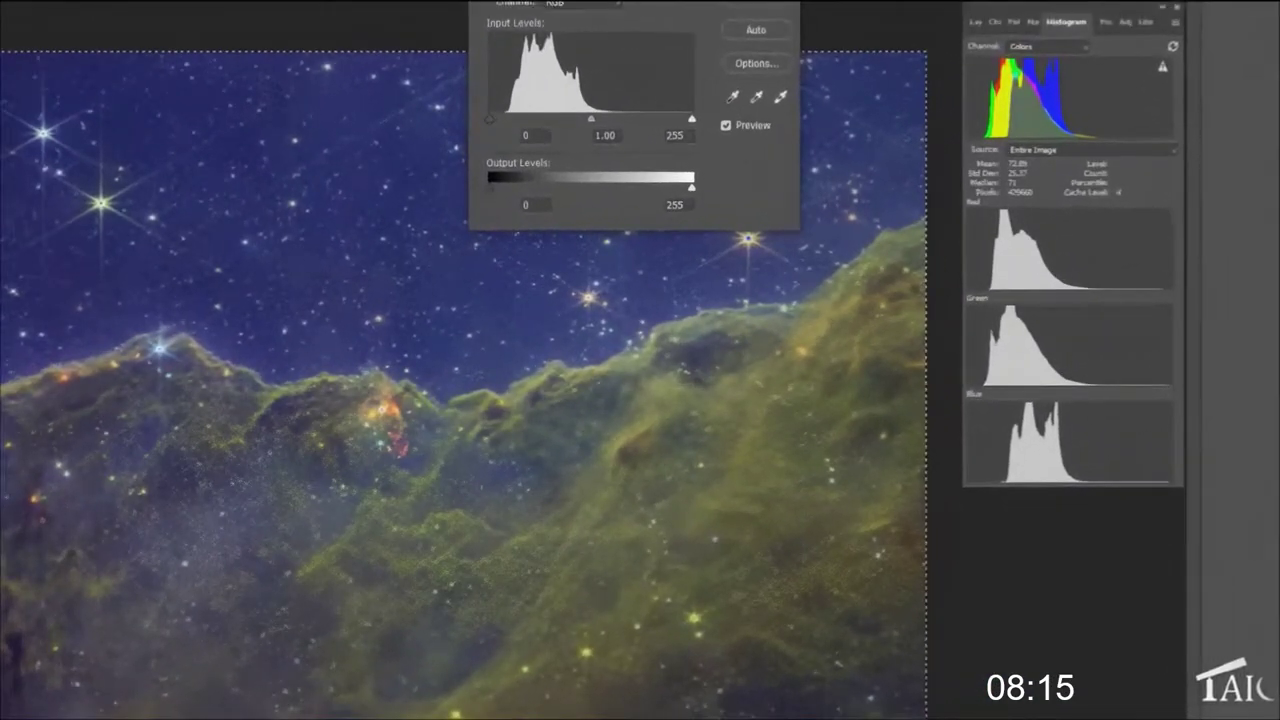
pyautogui.click(618, 6)
pyautogui.click(584, 31)
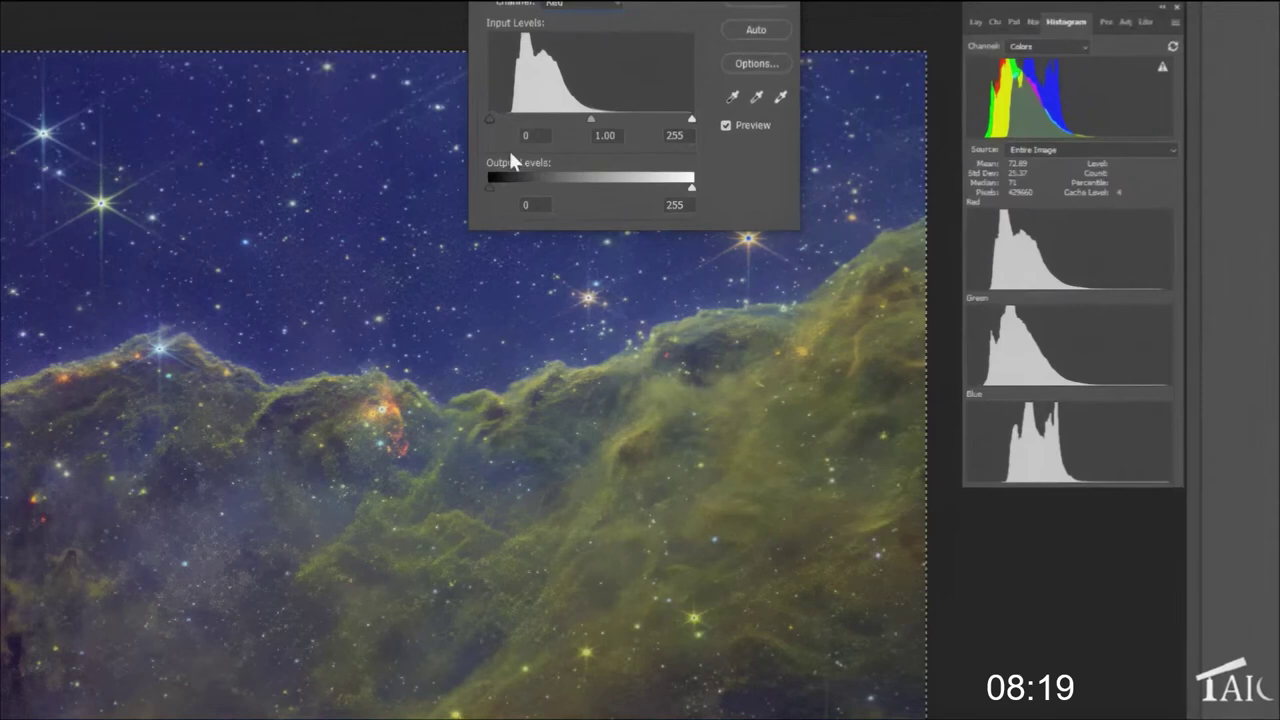
pyautogui.moveTo(490, 117); pyautogui.dragTo(499, 117)
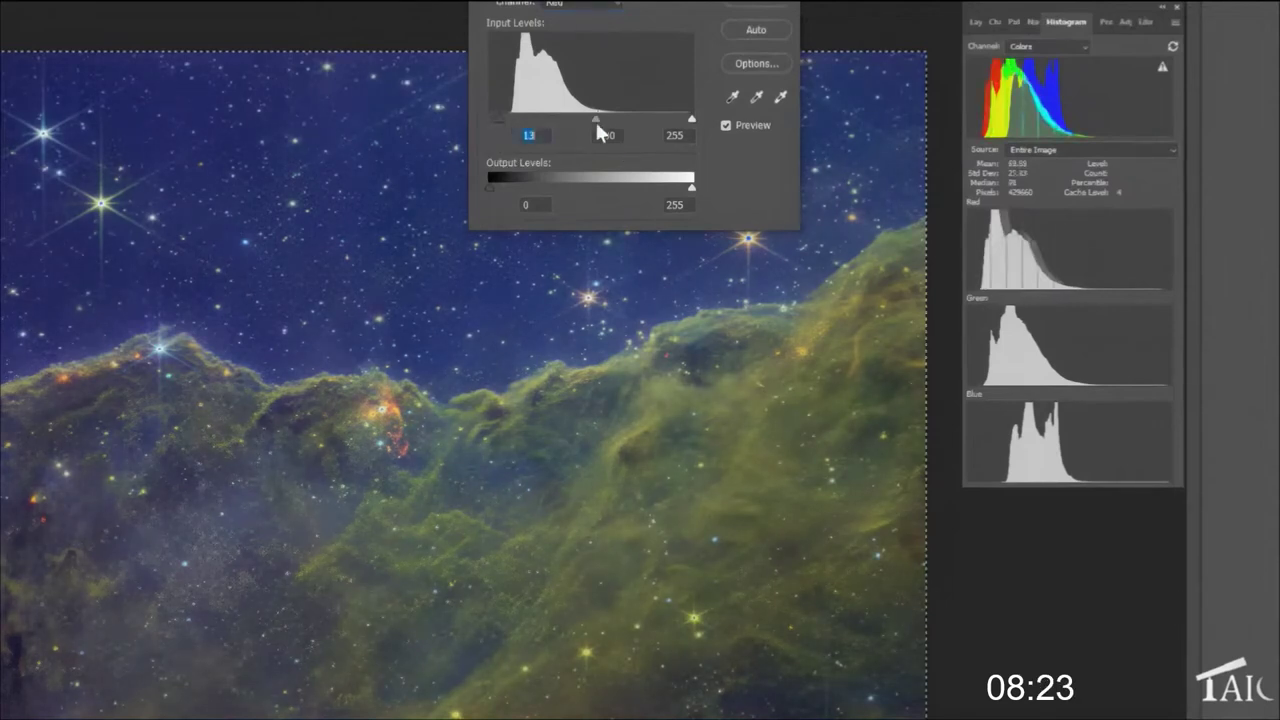
pyautogui.moveTo(594, 123)
pyautogui.mouseDown()
pyautogui.moveTo(571, 131)
pyautogui.moveTo(583, 111)
pyautogui.mouseUp()
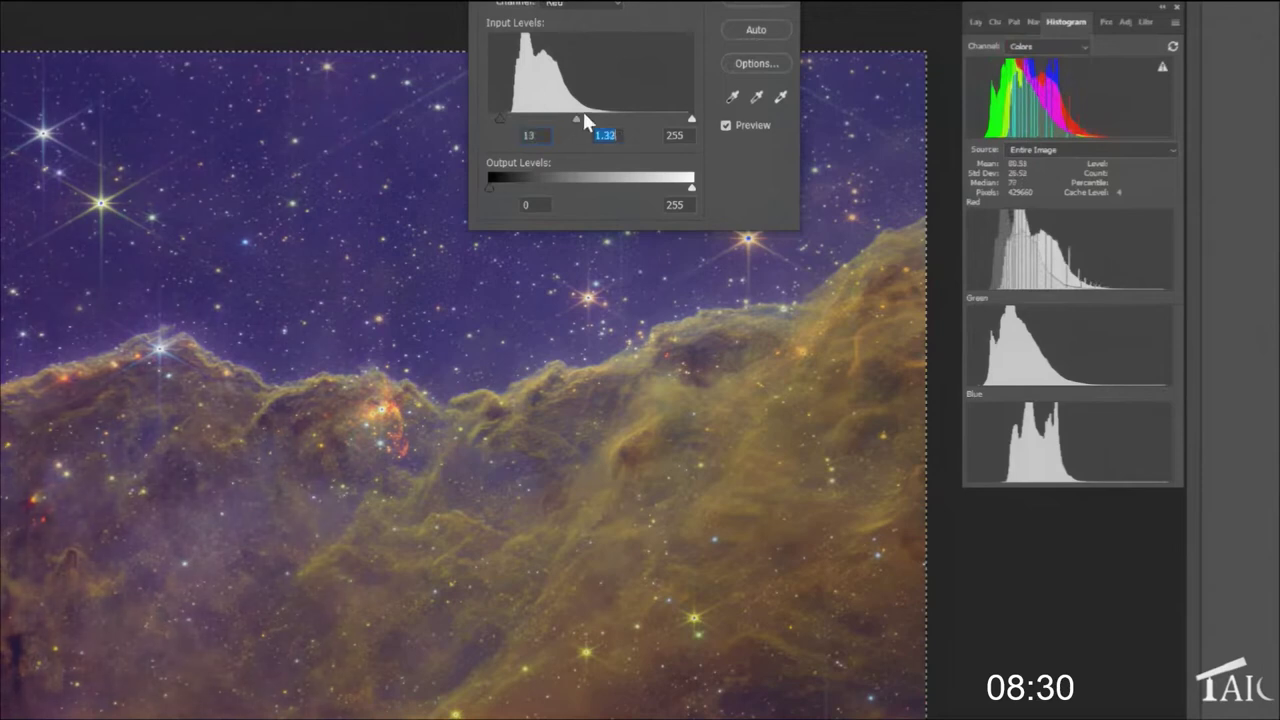
# - Set the Green channel's input levels to black point 5 and midtone 1.07
pyautogui.click(617, 6)
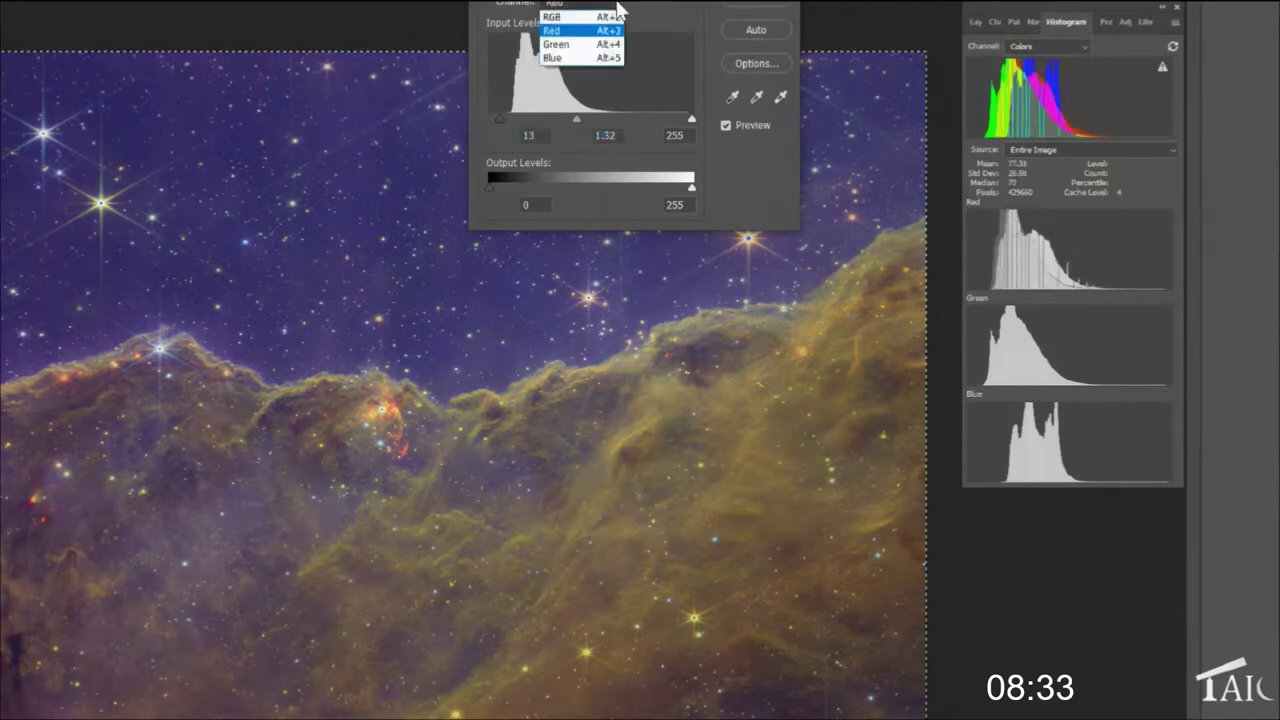
pyautogui.click(573, 40)
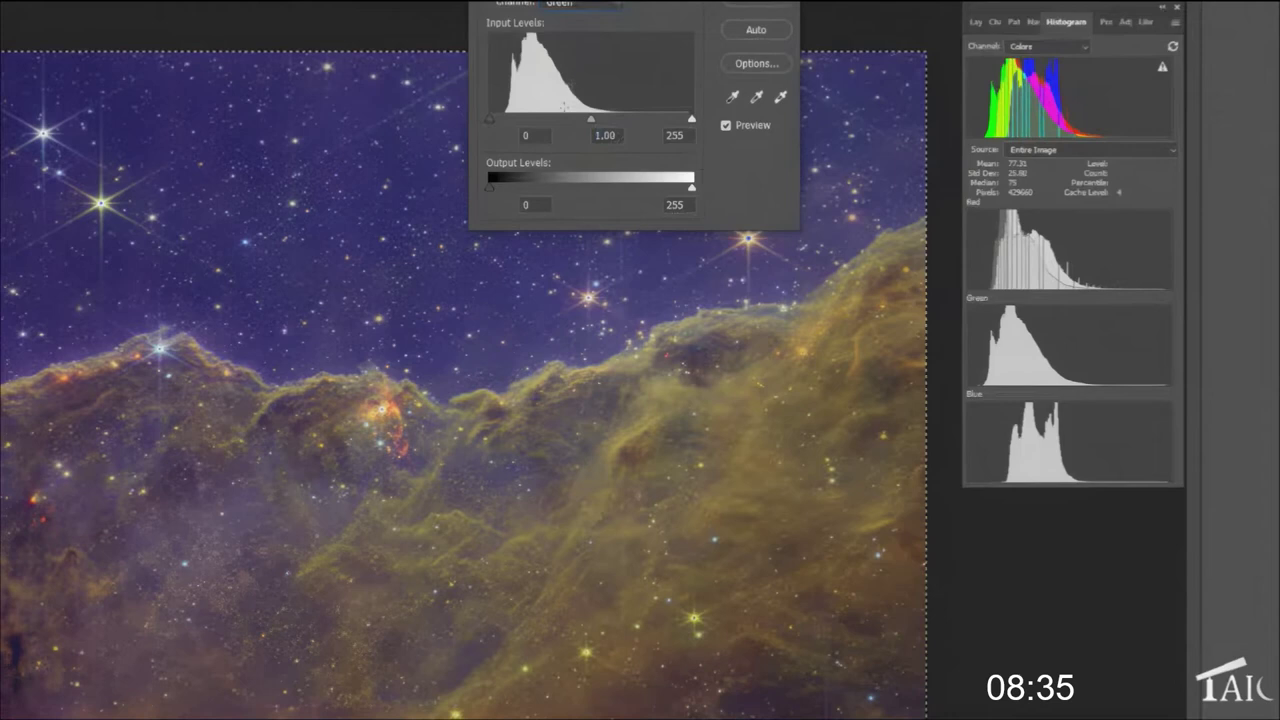
pyautogui.moveTo(489, 117); pyautogui.dragTo(492, 118)
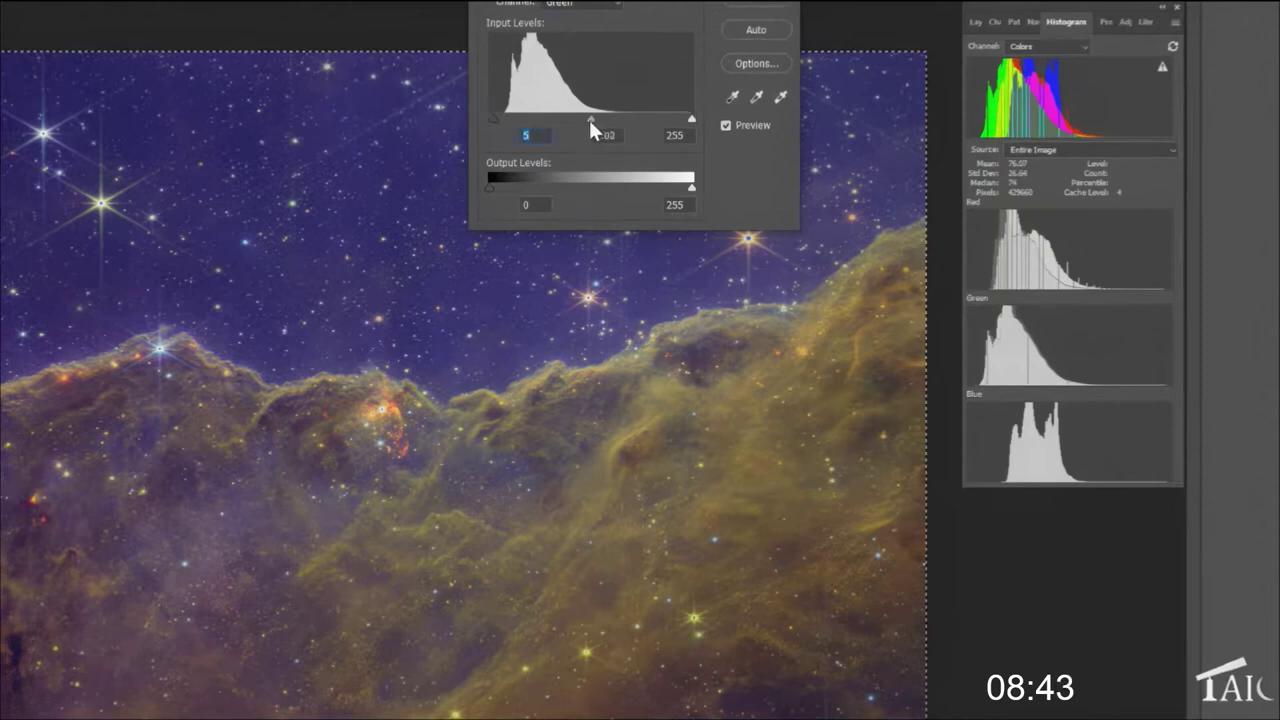
pyautogui.moveTo(590, 119); pyautogui.dragTo(585, 121)
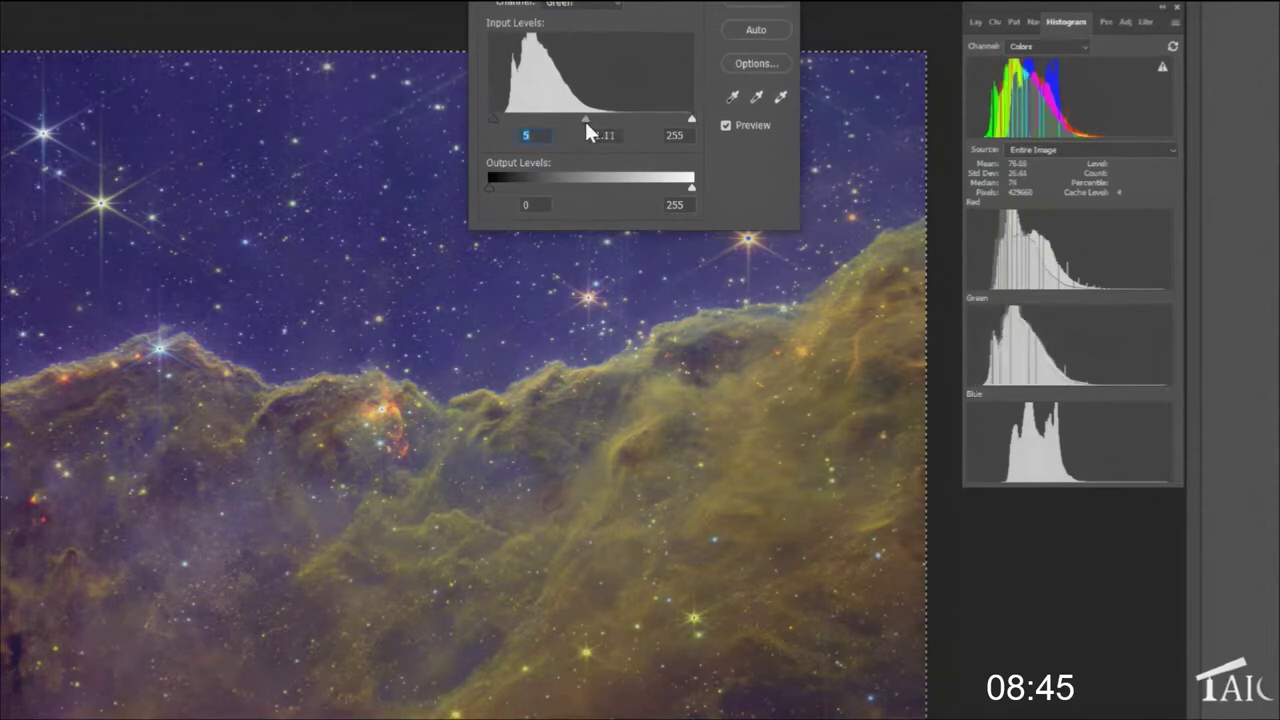
pyautogui.press('Tab')
# - Raise the Blue channel's black point to about 22
pyautogui.click(618, 10)
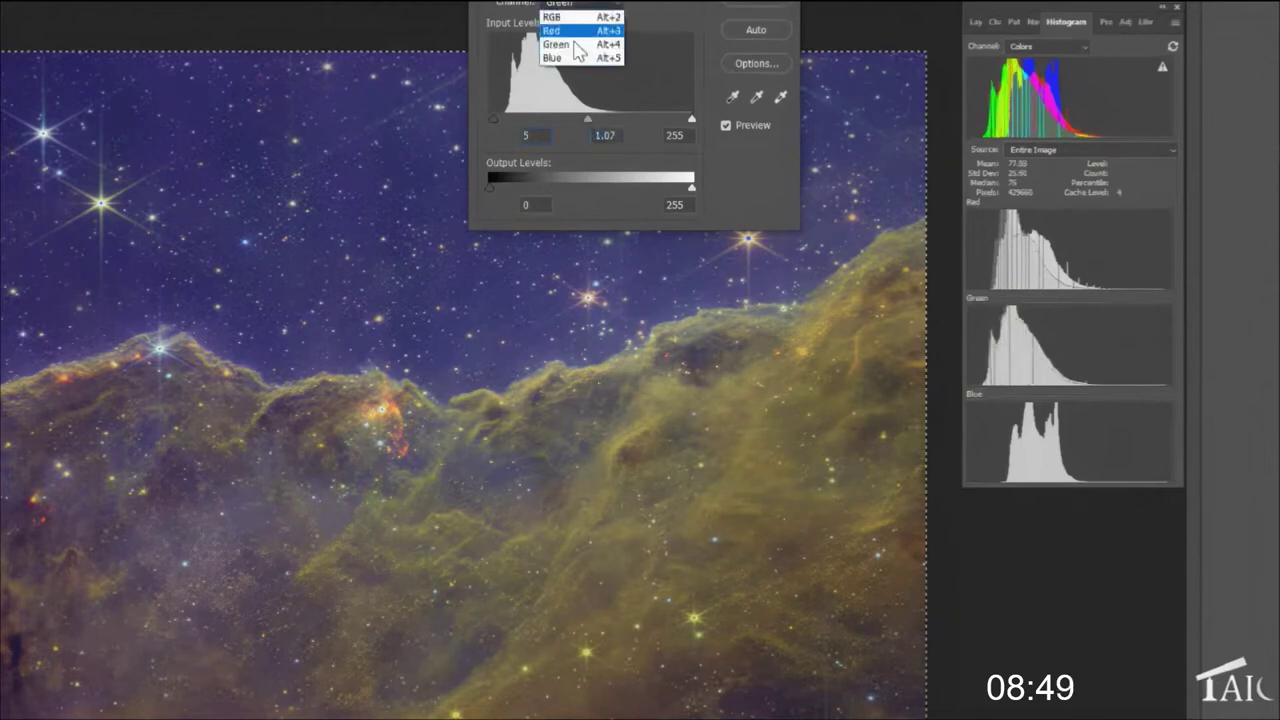
pyautogui.click(582, 61)
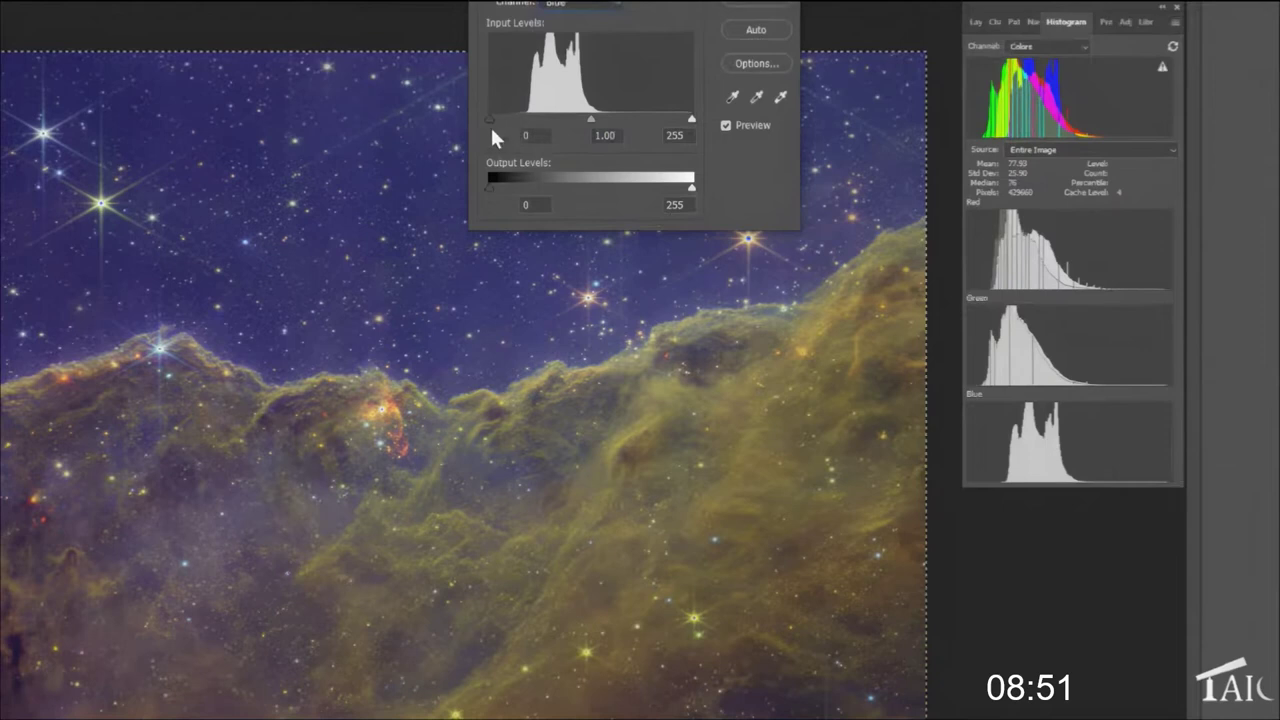
pyautogui.moveTo(488, 117); pyautogui.dragTo(504, 128)
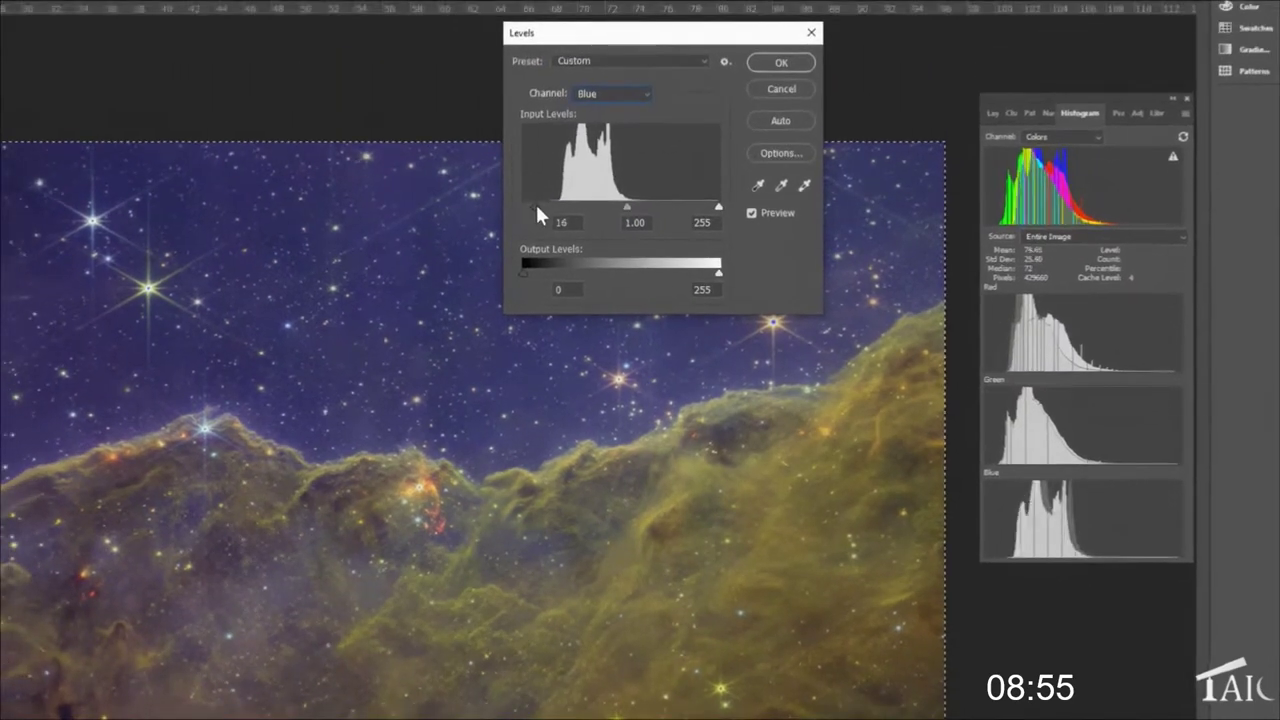
pyautogui.moveTo(537, 207); pyautogui.dragTo(541, 207)
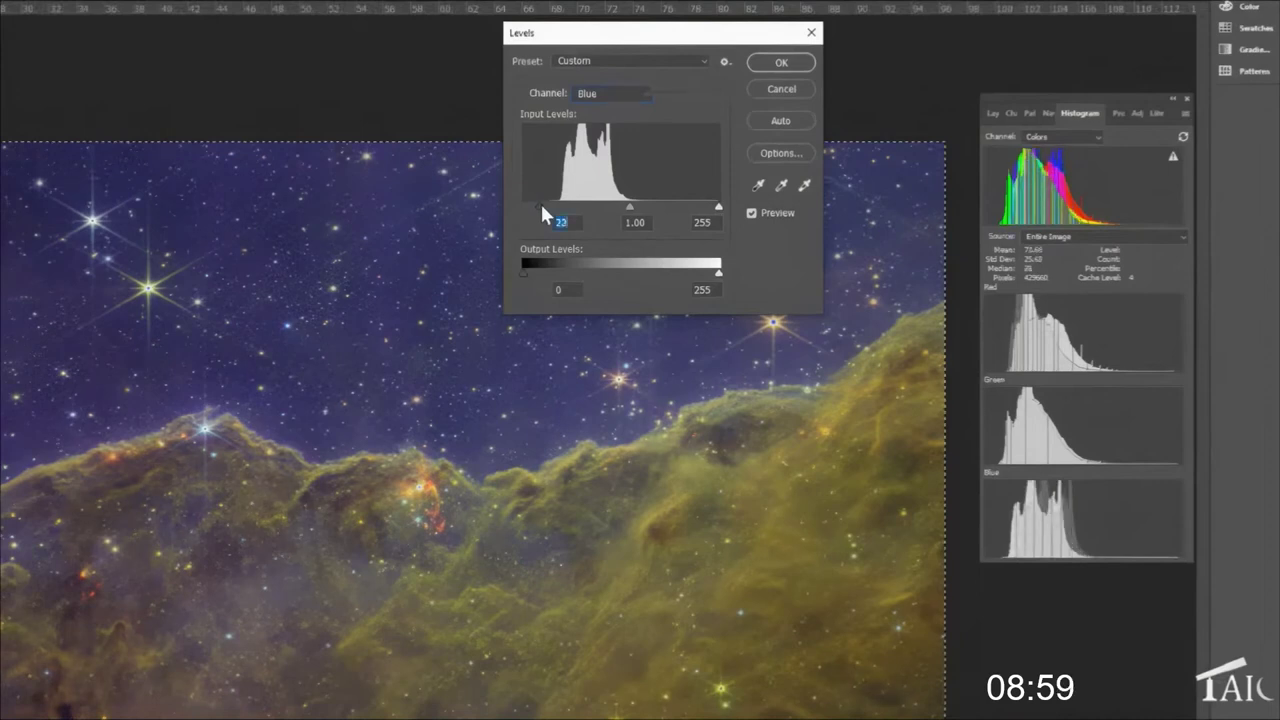
# - Set the Red channel midtones to 1.47 and apply the Levels adjustment
pyautogui.click(649, 94)
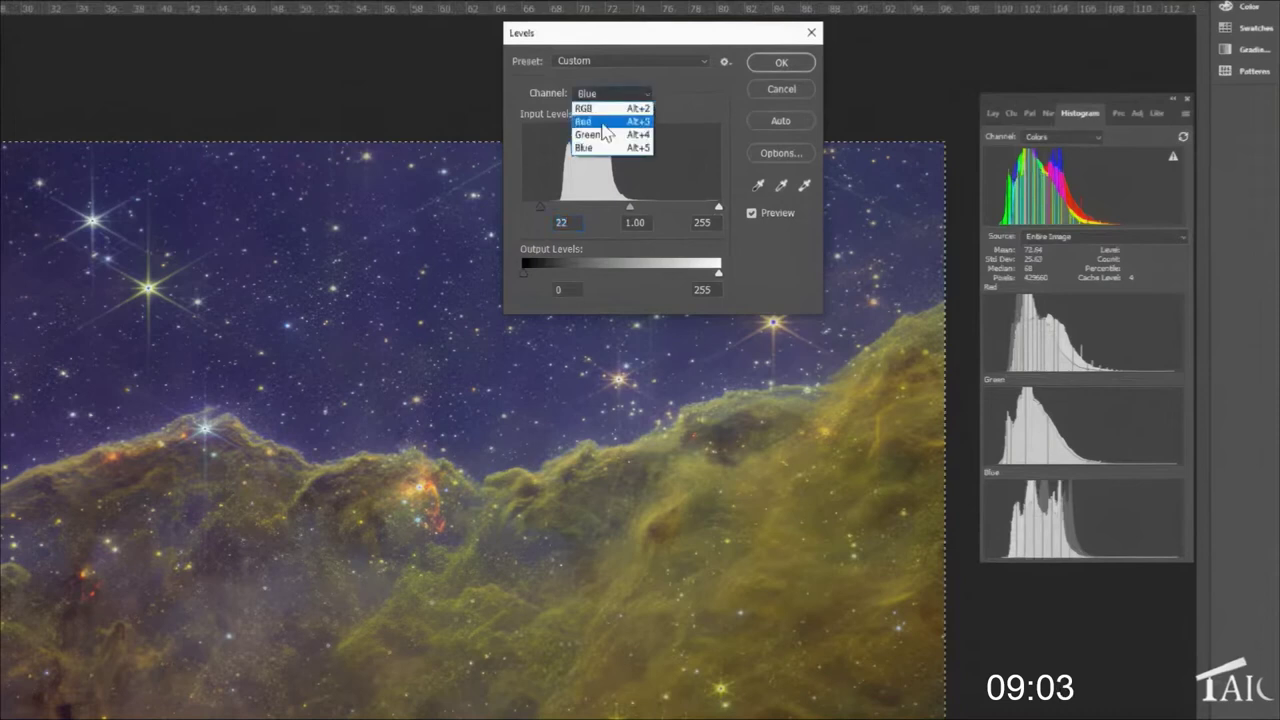
pyautogui.click(604, 121)
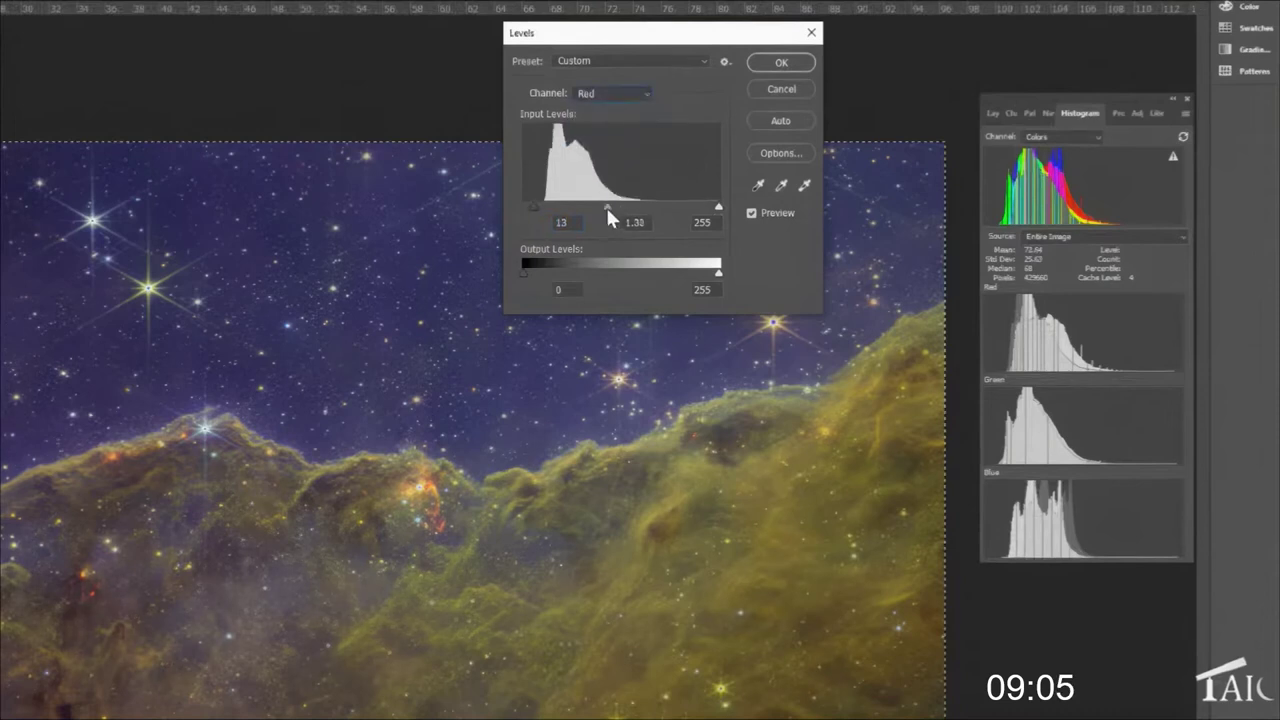
pyautogui.moveTo(606, 205); pyautogui.dragTo(600, 190)
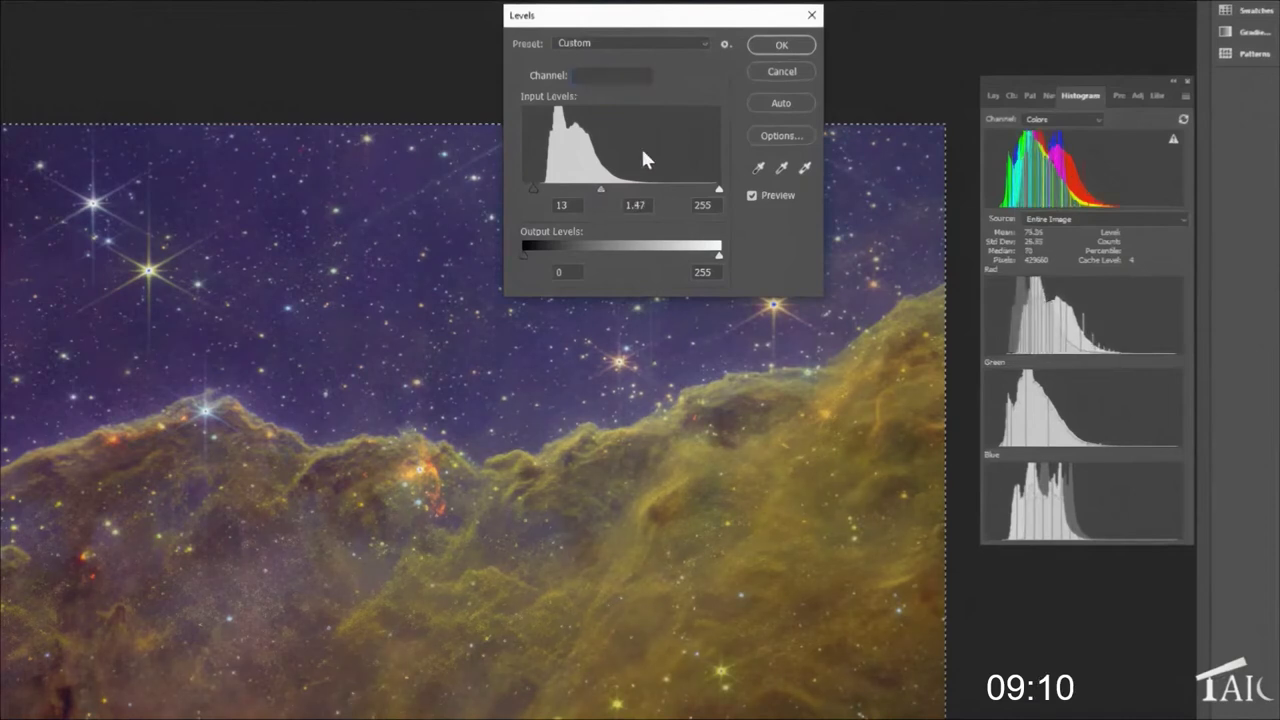
pyautogui.click(770, 47)
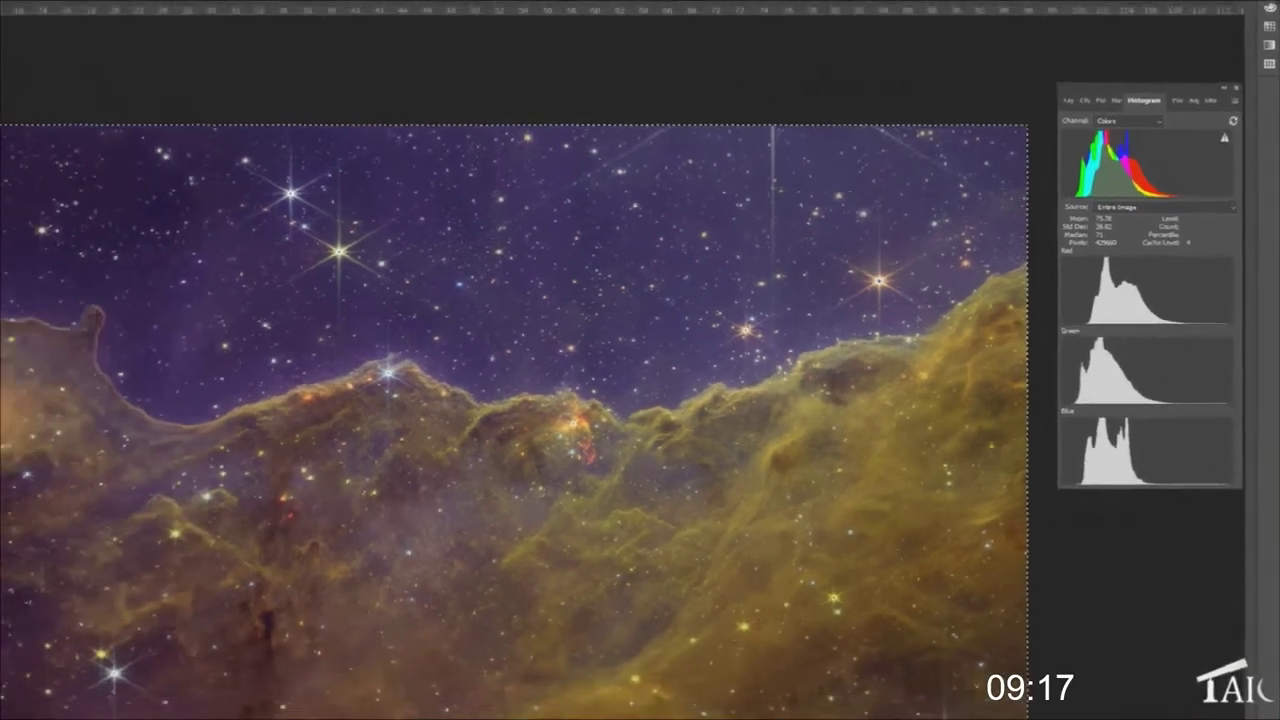
# - Assign the Adobe RGB (1998) colour profile to the nebula composite
pyautogui.click(33, 9)
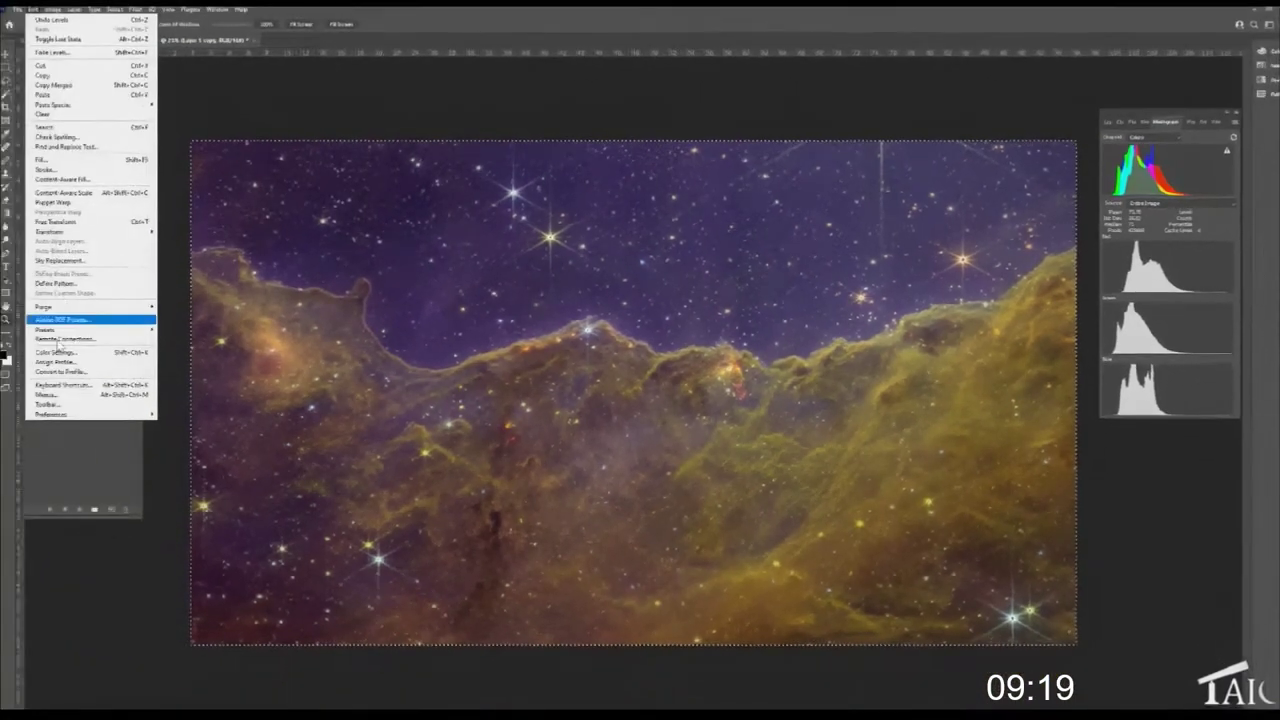
pyautogui.click(54, 364)
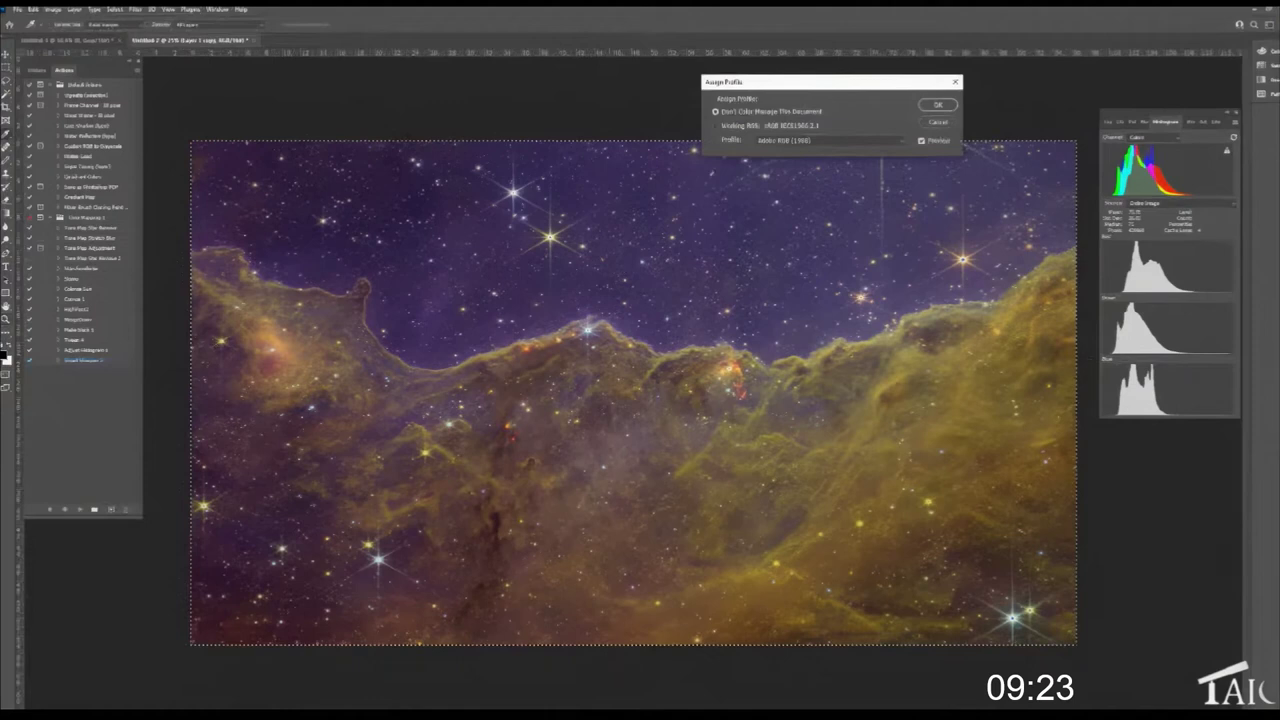
pyautogui.click(715, 141)
pyautogui.click(938, 106)
pyautogui.press('z')
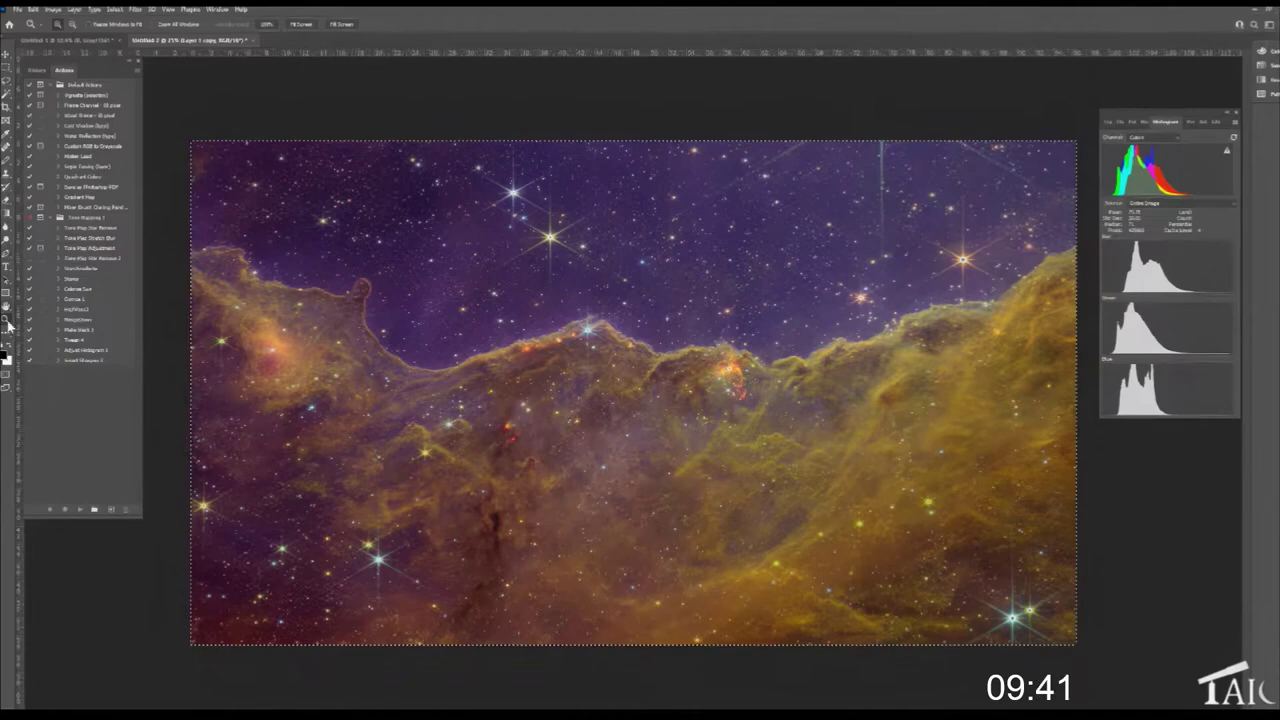
pyautogui.scroll(1, 540, 245)
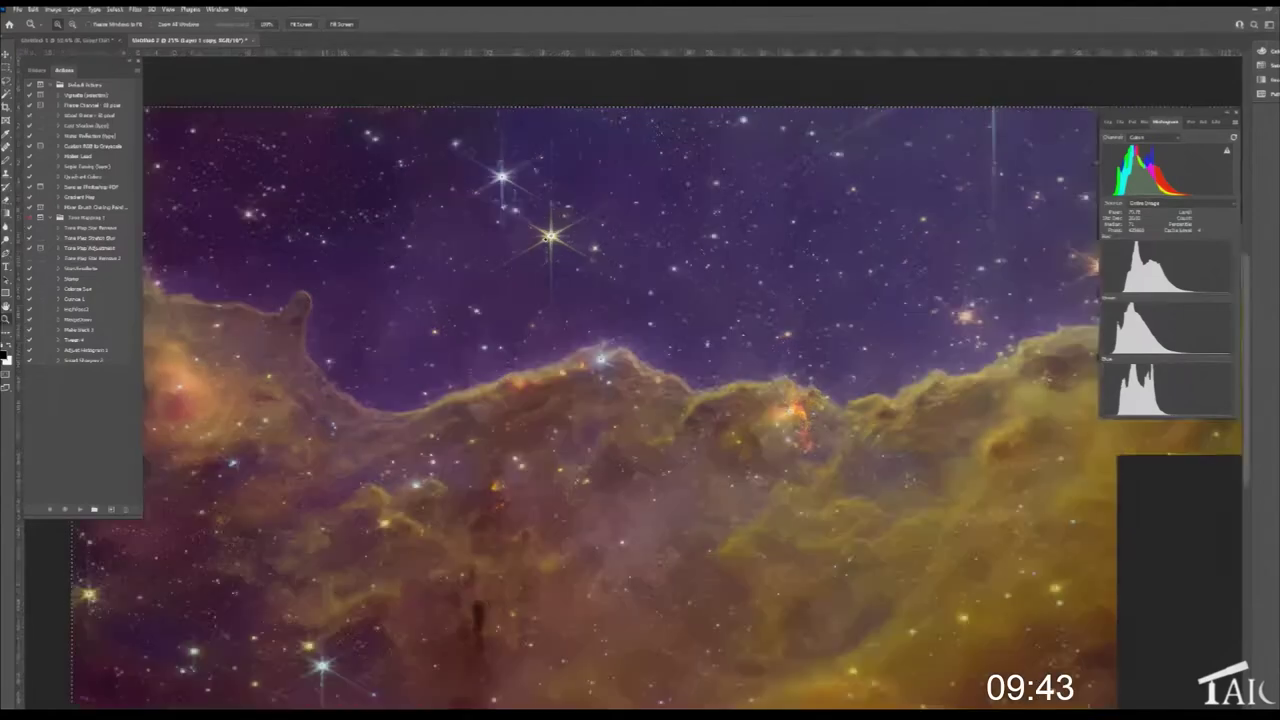
pyautogui.scroll(2, 548, 215)
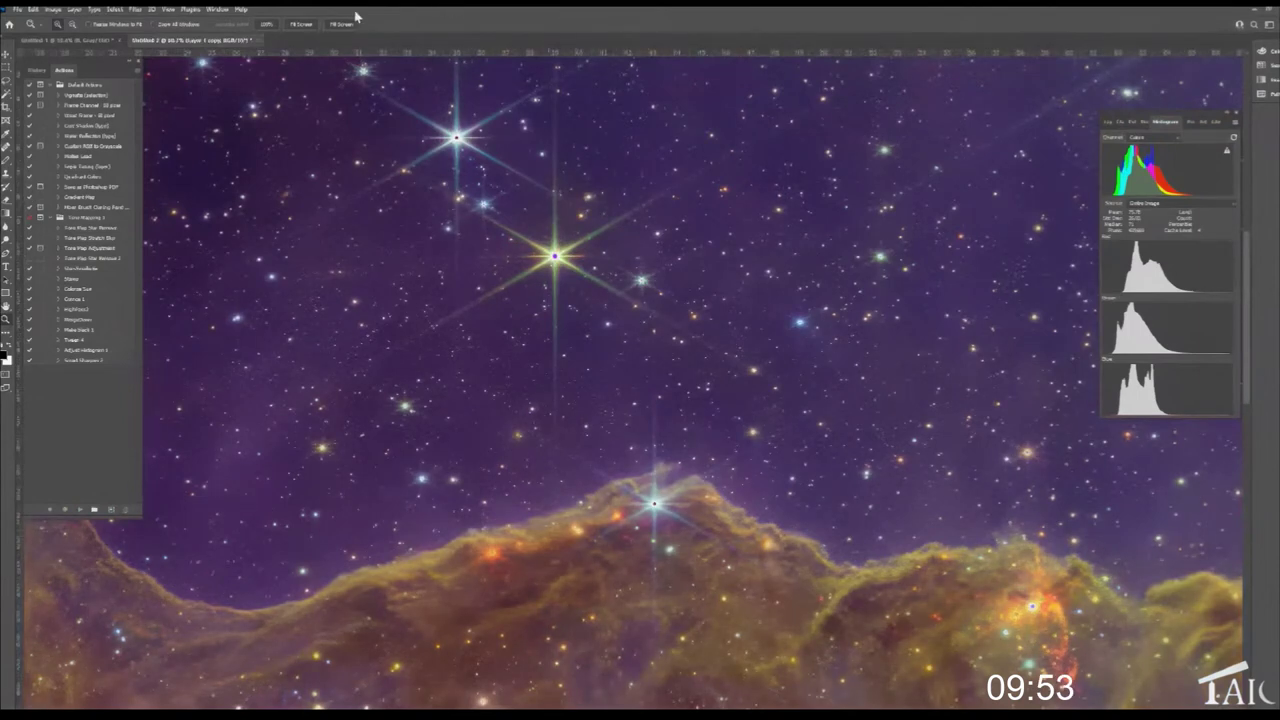
pyautogui.click(300, 27)
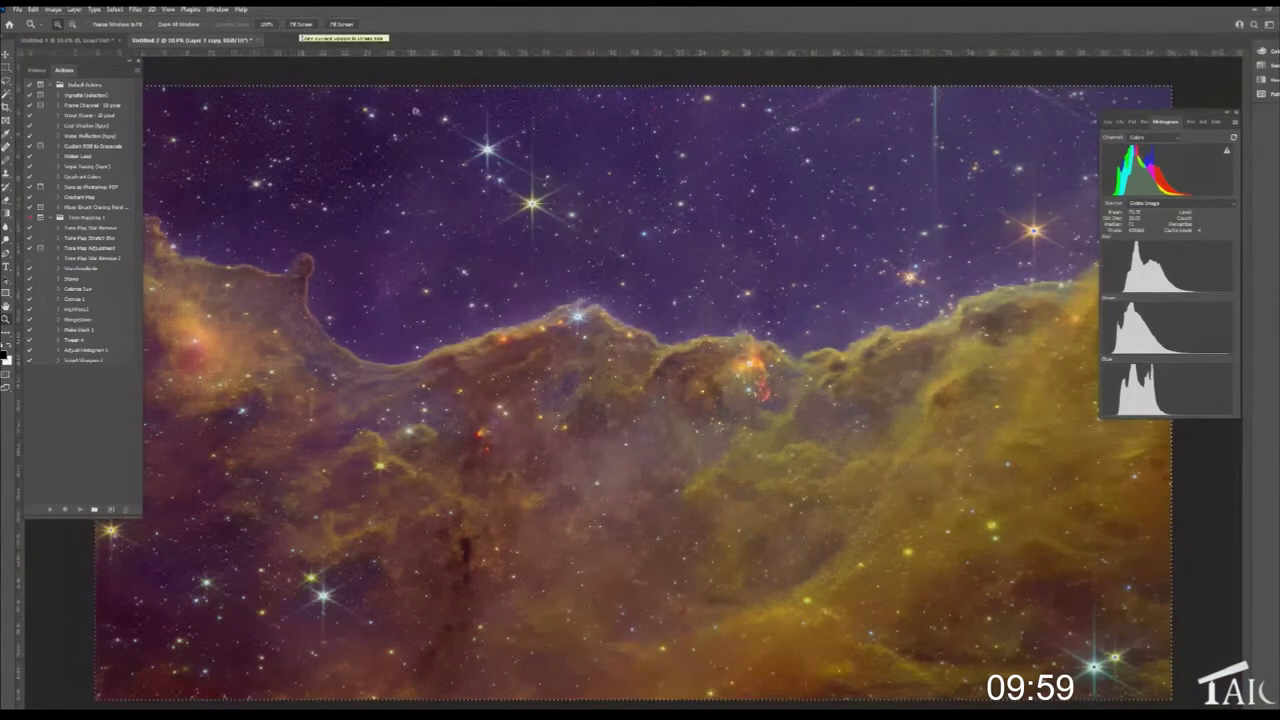
# - In the grayscale Untitled 1 document, make the Luminosity layer visible and select it
pyautogui.click(67, 44)
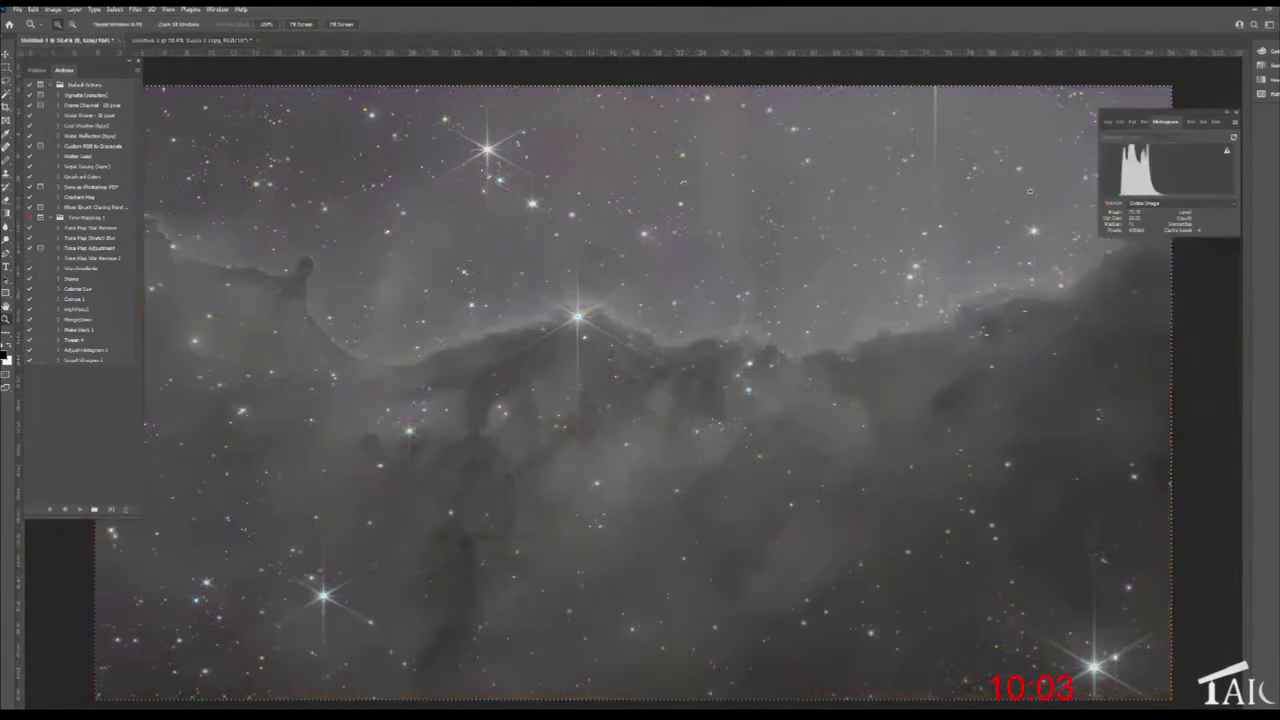
pyautogui.click(1107, 122)
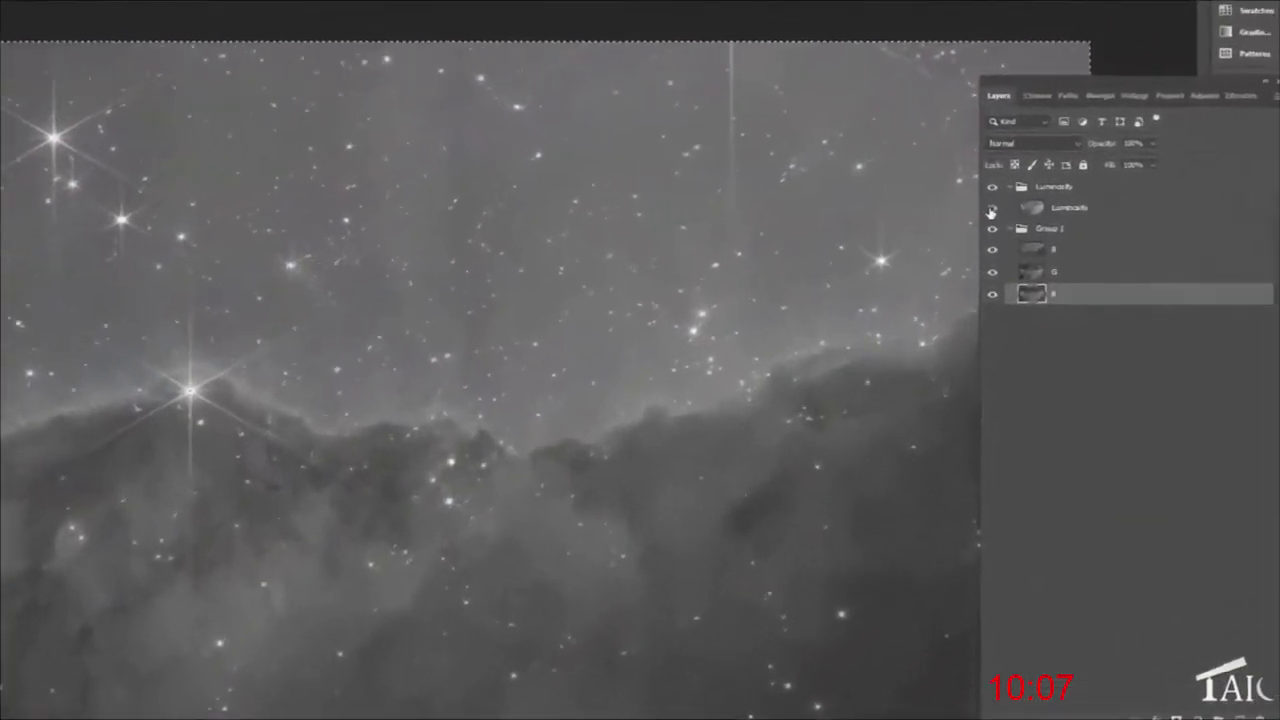
pyautogui.click(1103, 194)
pyautogui.click(1112, 210)
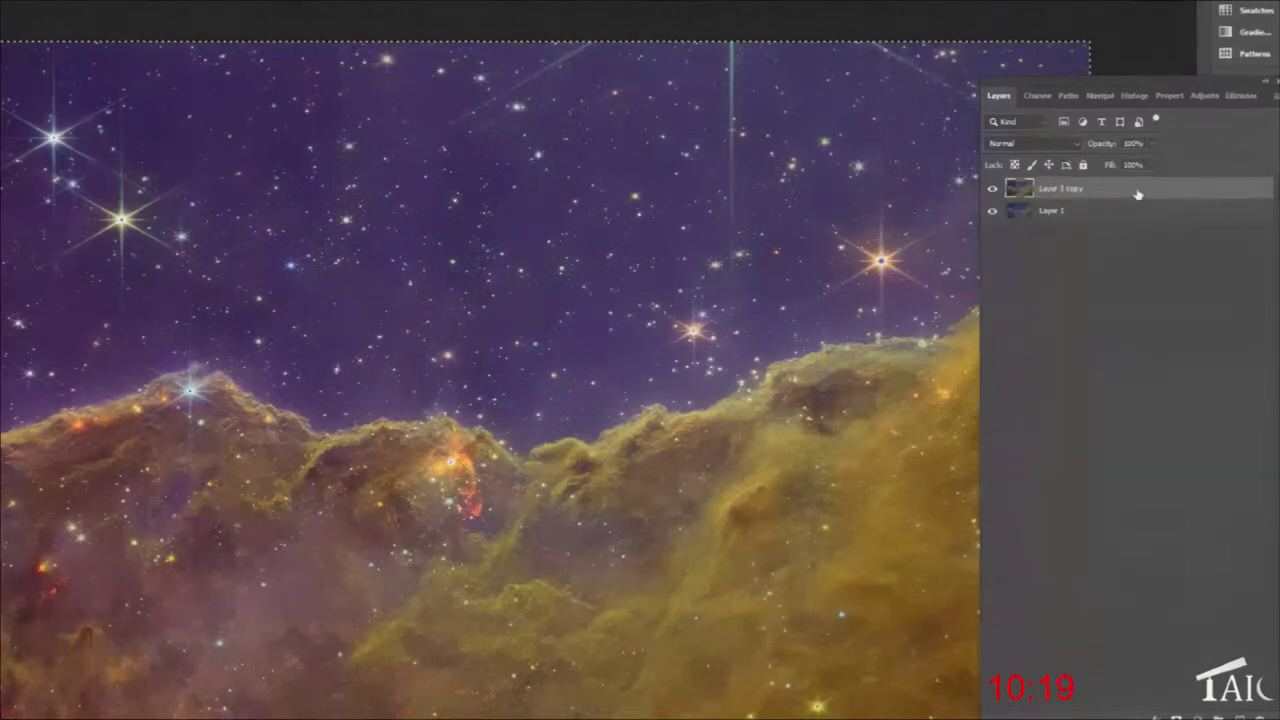
# - Paste the luminosity image into the colour document as Layer 2 using Luminosity blend mode
pyautogui.hotkey('ctrl', 'v')
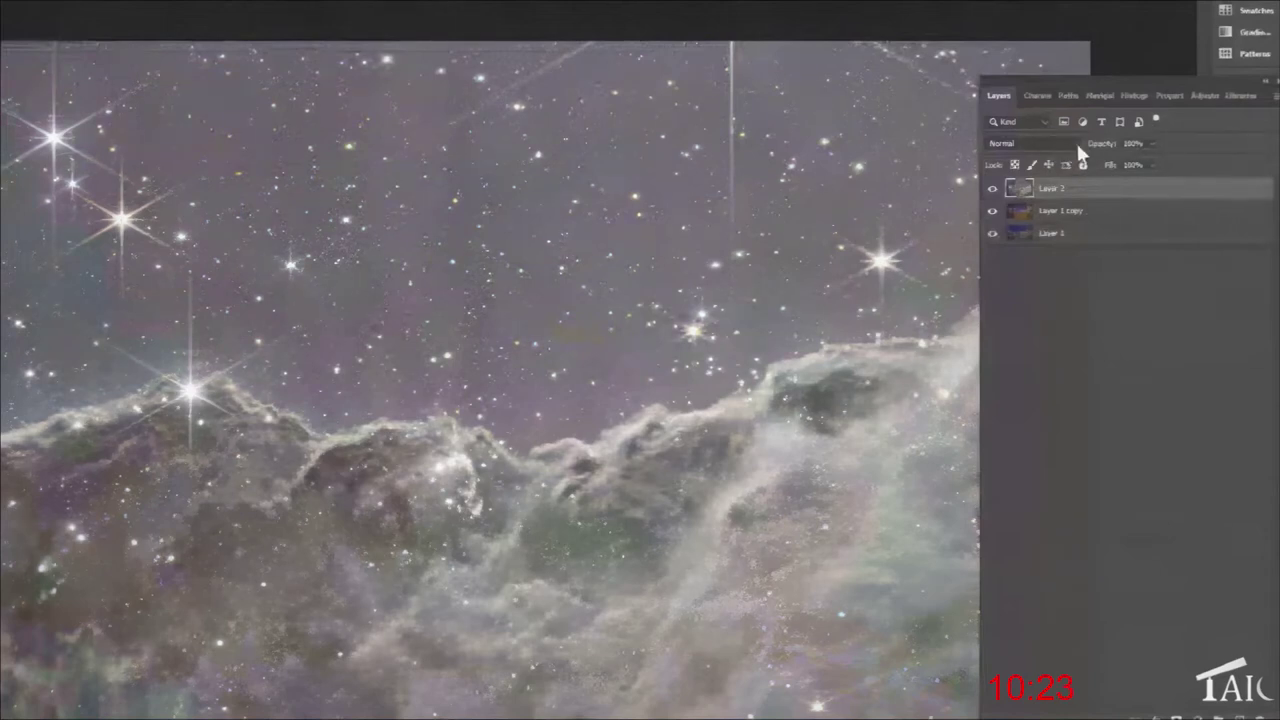
pyautogui.click(1076, 141)
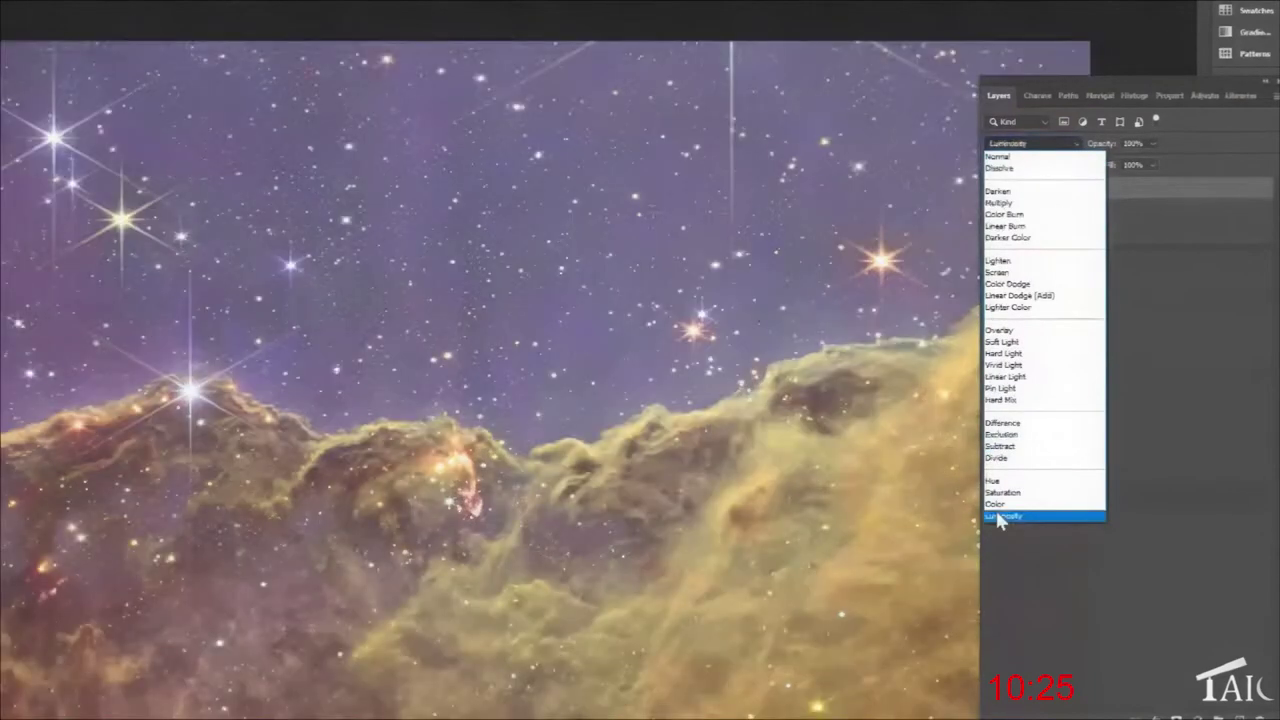
pyautogui.click(1000, 516)
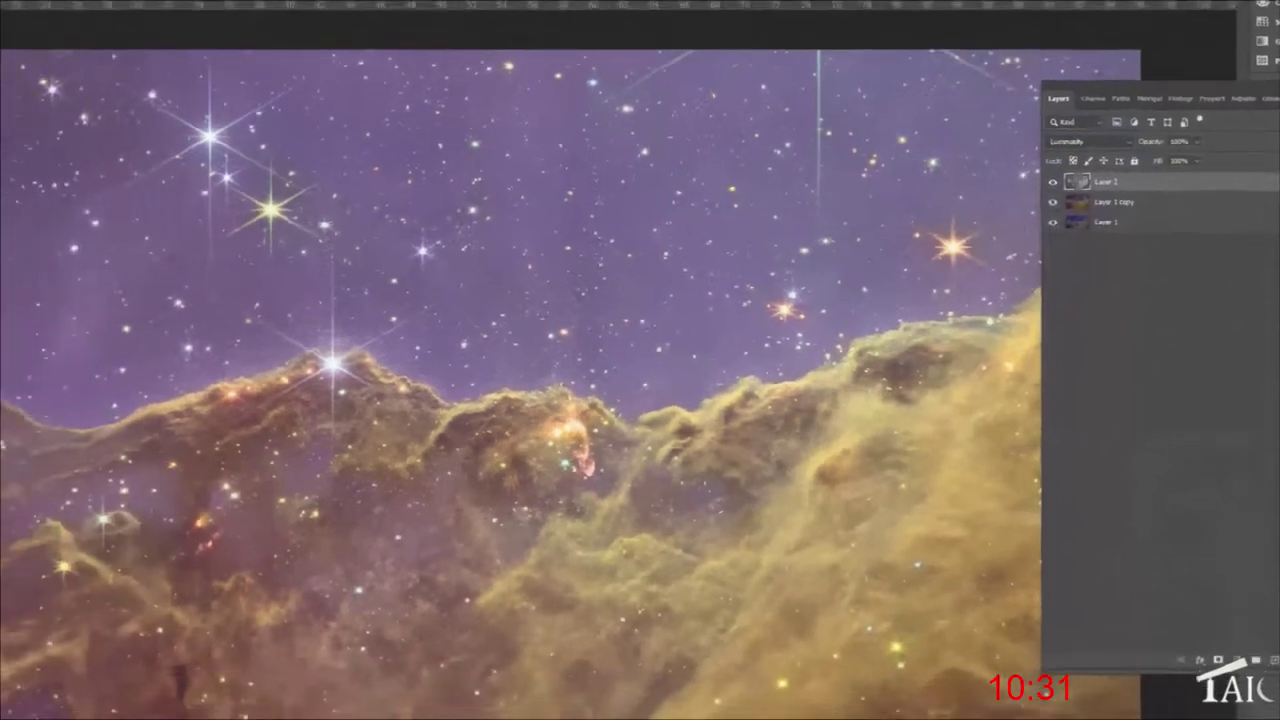
pyautogui.click(52, 9)
# - Raise the Levels black input slider on Layer 2 and apply it
pyautogui.moveTo(80, 33)
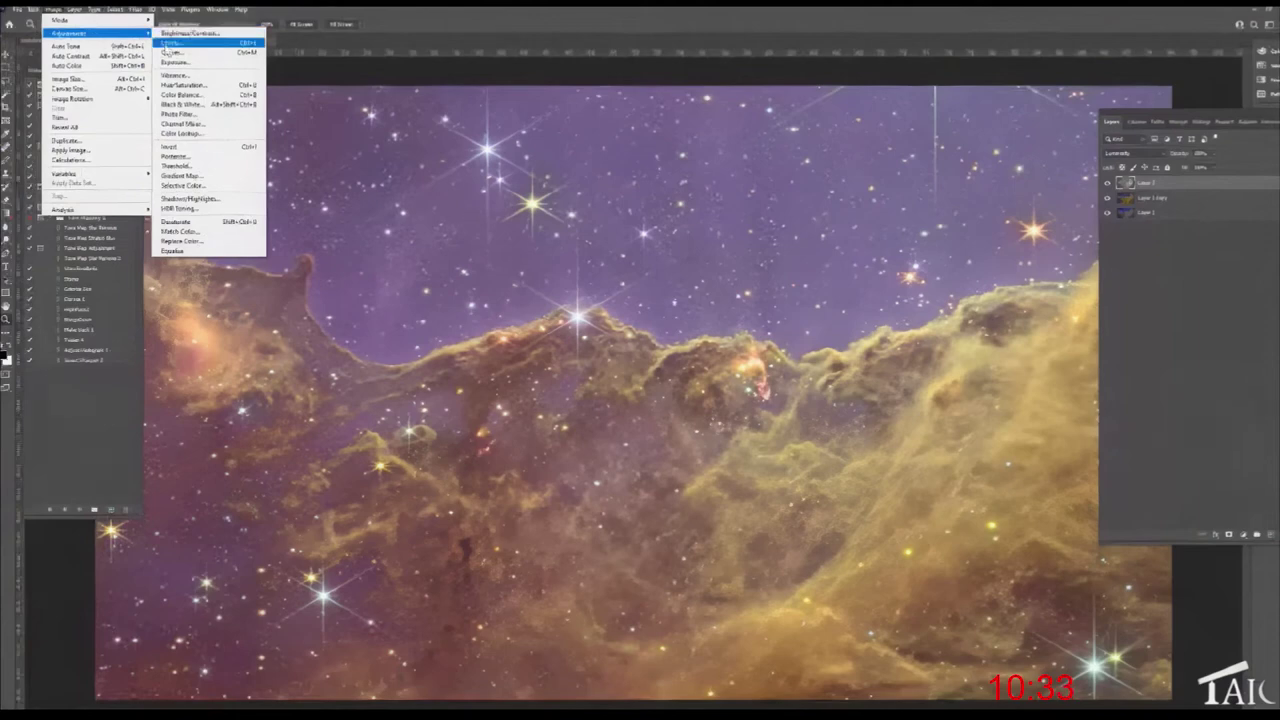
pyautogui.click(169, 44)
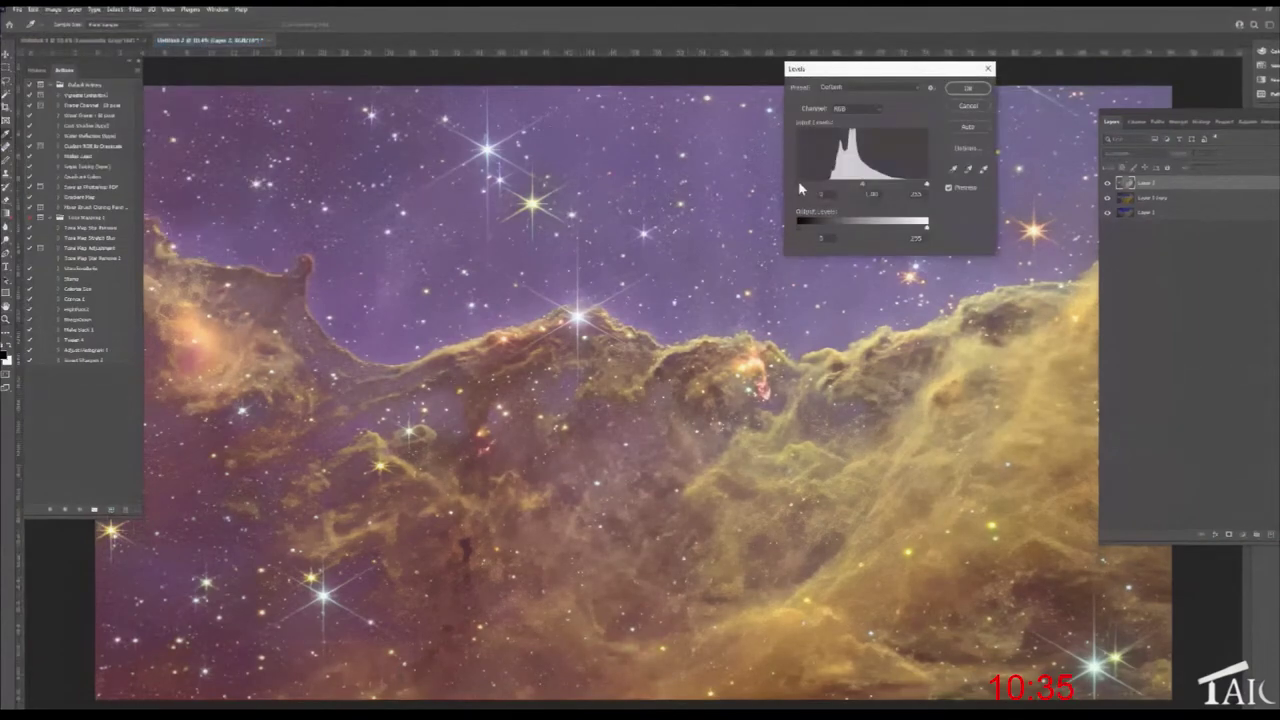
pyautogui.moveTo(801, 188); pyautogui.dragTo(817, 187)
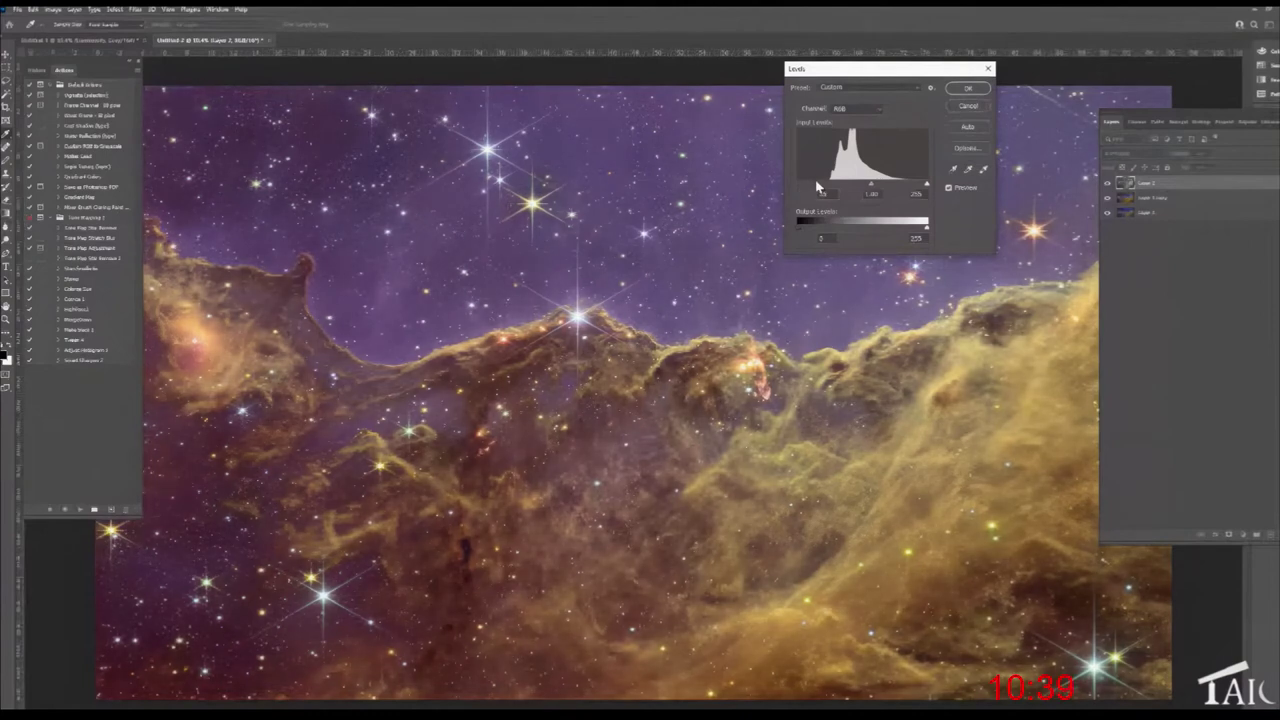
pyautogui.click(967, 88)
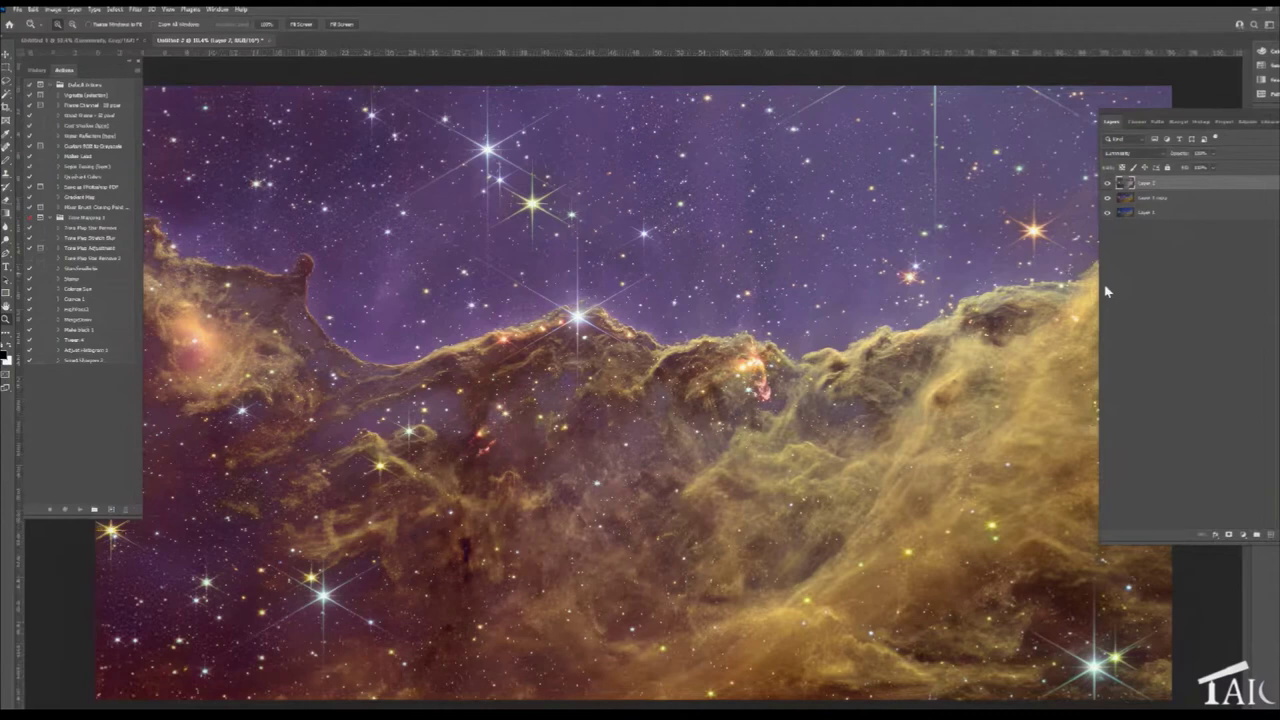
# - Drag the Layers panel's left edge about 80 pixels to the right
pyautogui.moveTo(1100, 289); pyautogui.dragTo(1179, 289)
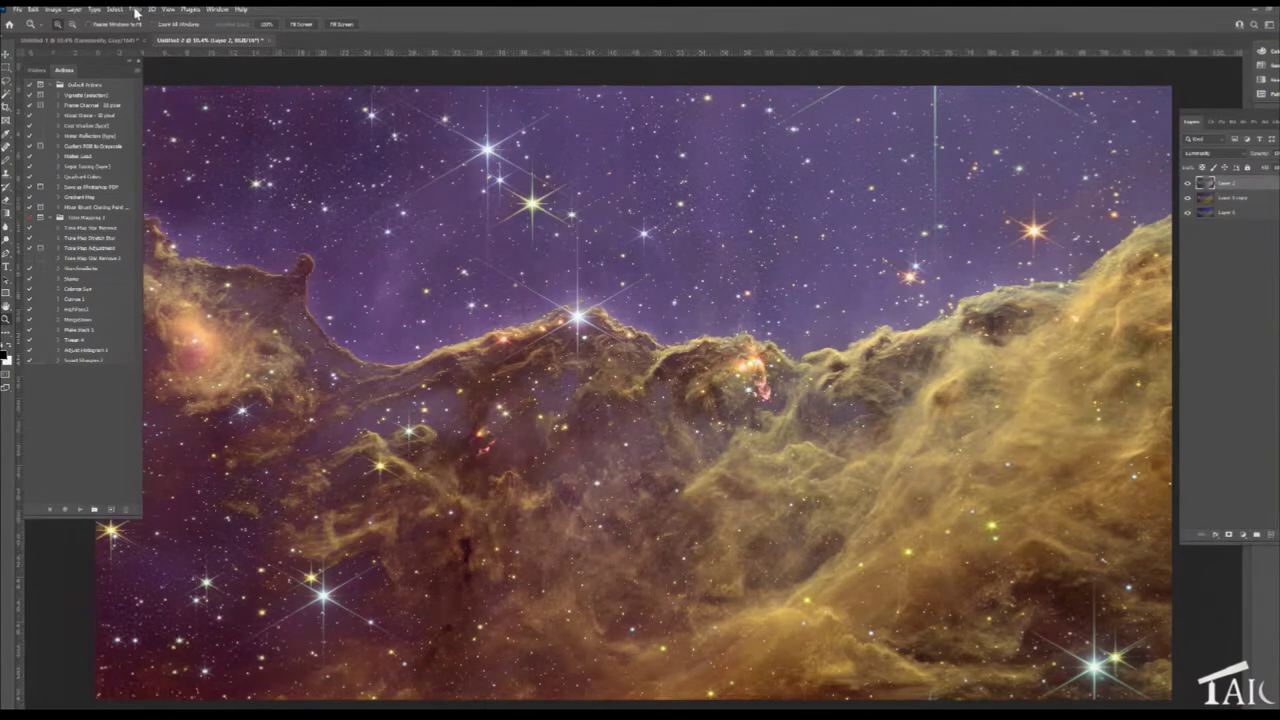
# - Fit the image to the window and drag Layer 2 onto New Layer to create Layer 2 copy
pyautogui.click(136, 10)
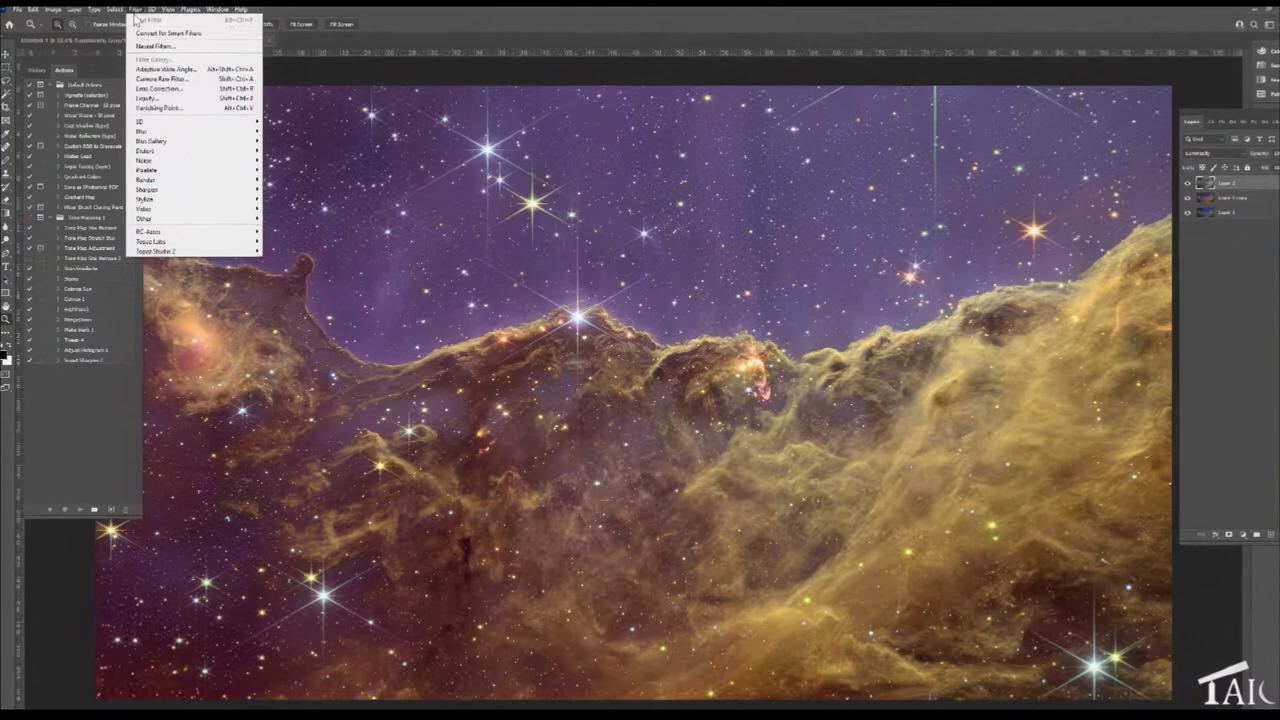
pyautogui.click(604, 135)
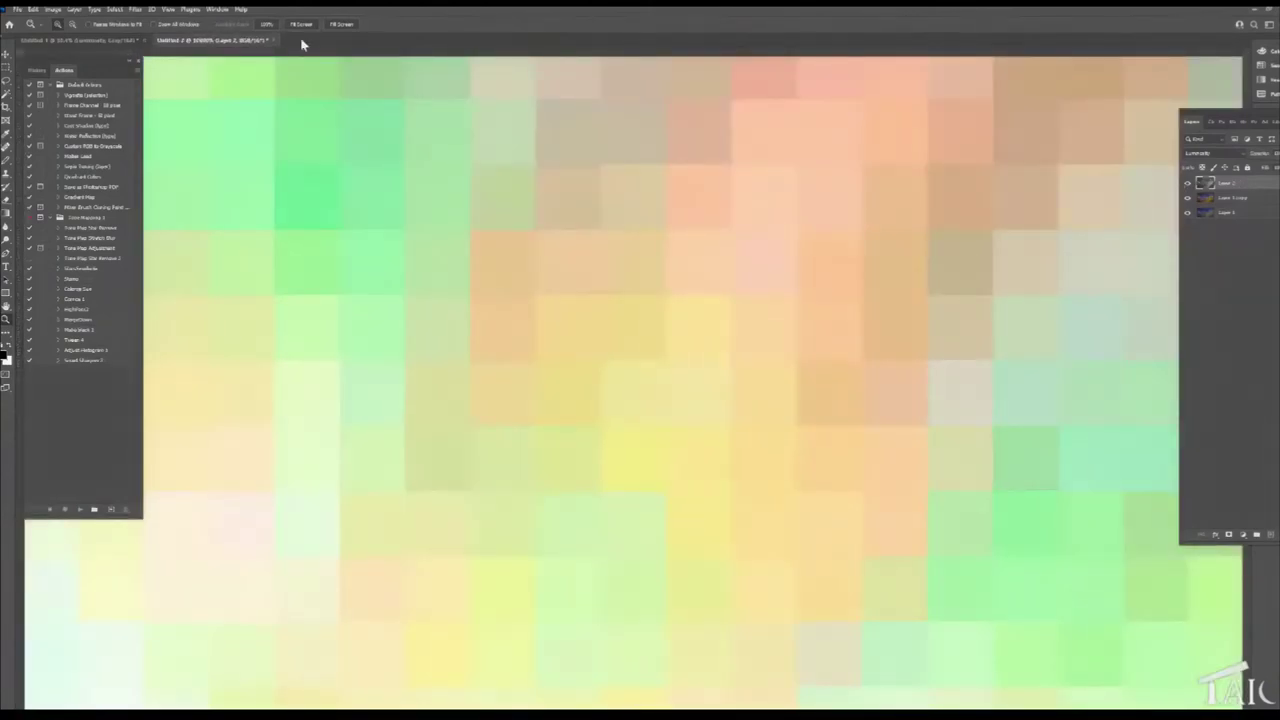
pyautogui.click(301, 25)
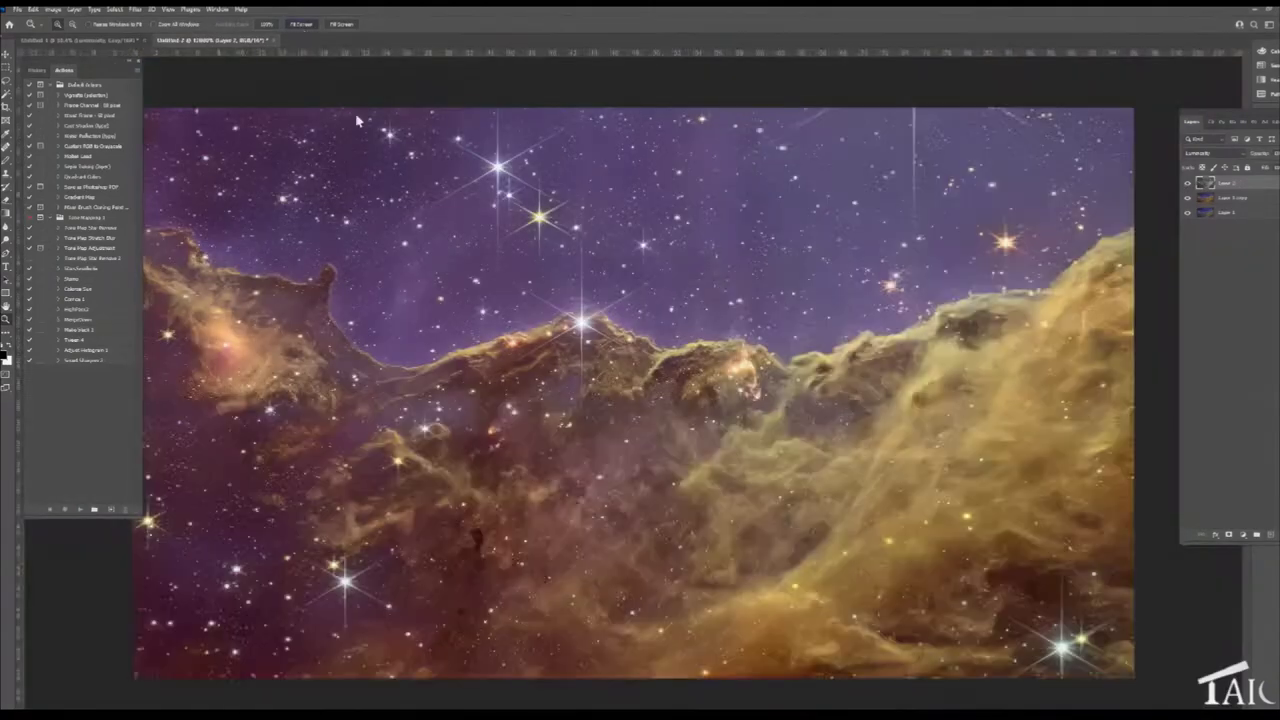
pyautogui.scroll(1, 580, 316)
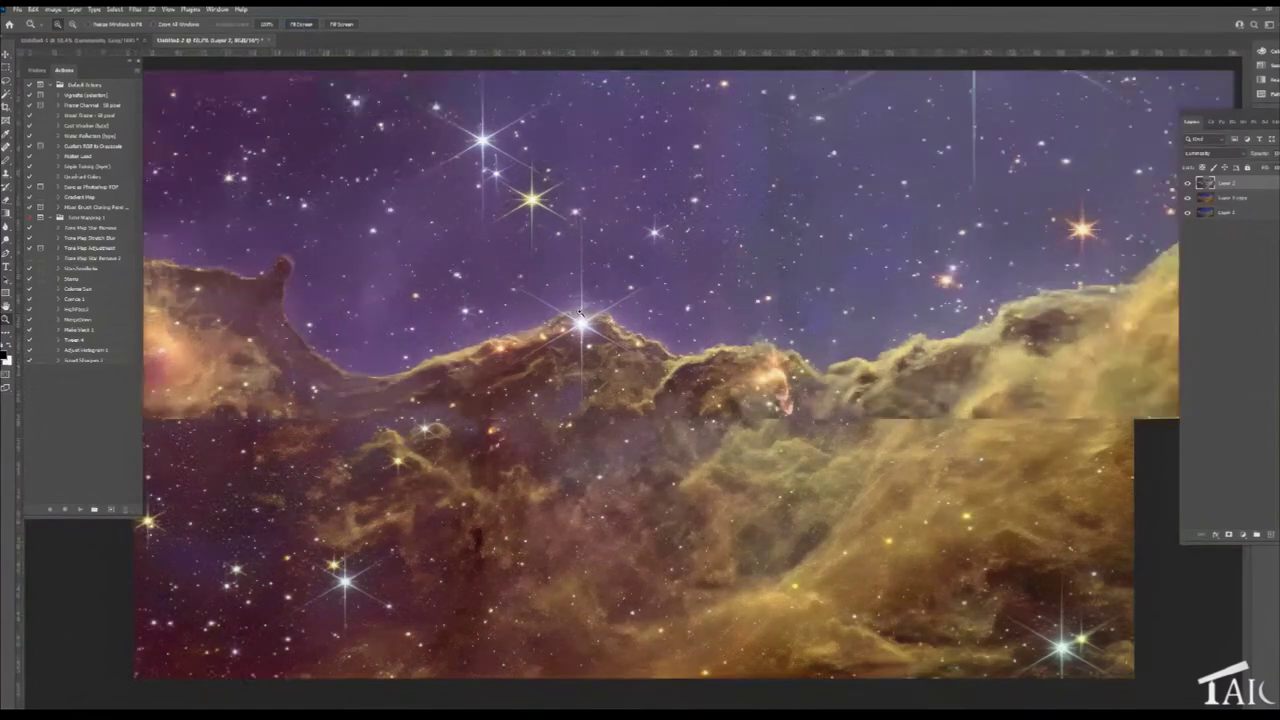
pyautogui.scroll(1, 580, 316)
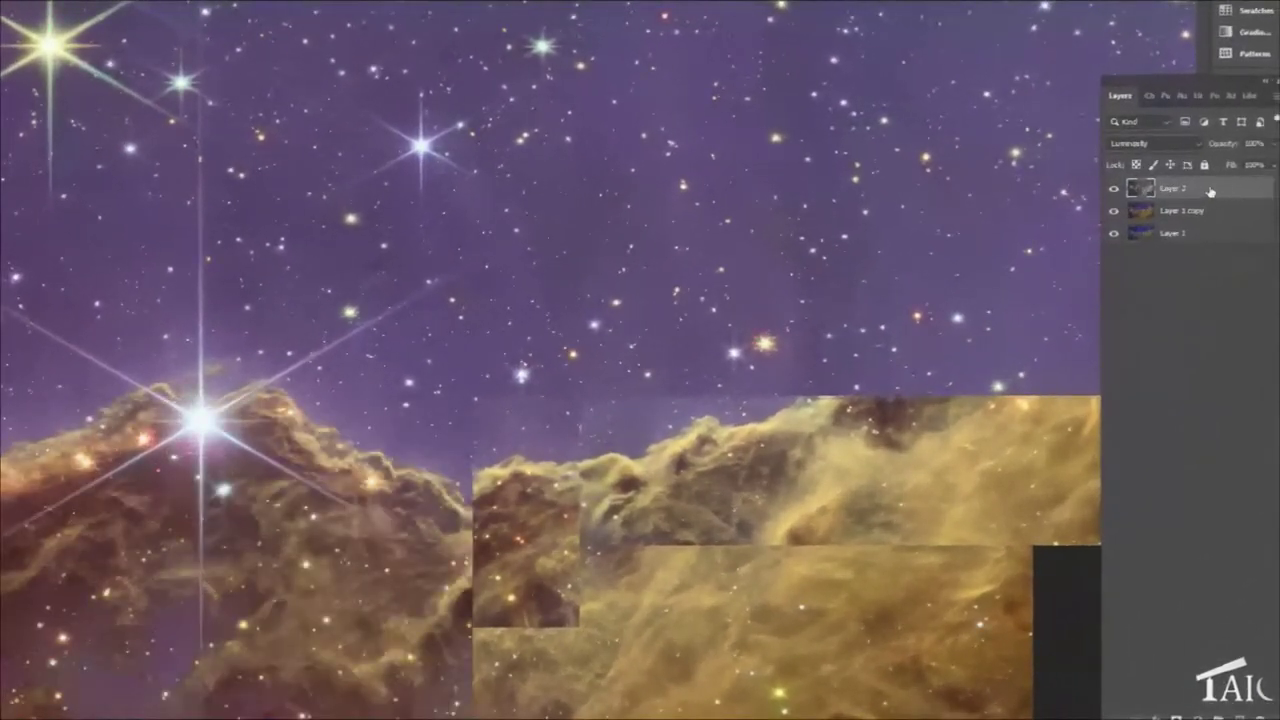
pyautogui.moveTo(1264, 180); pyautogui.dragTo(1241, 712)
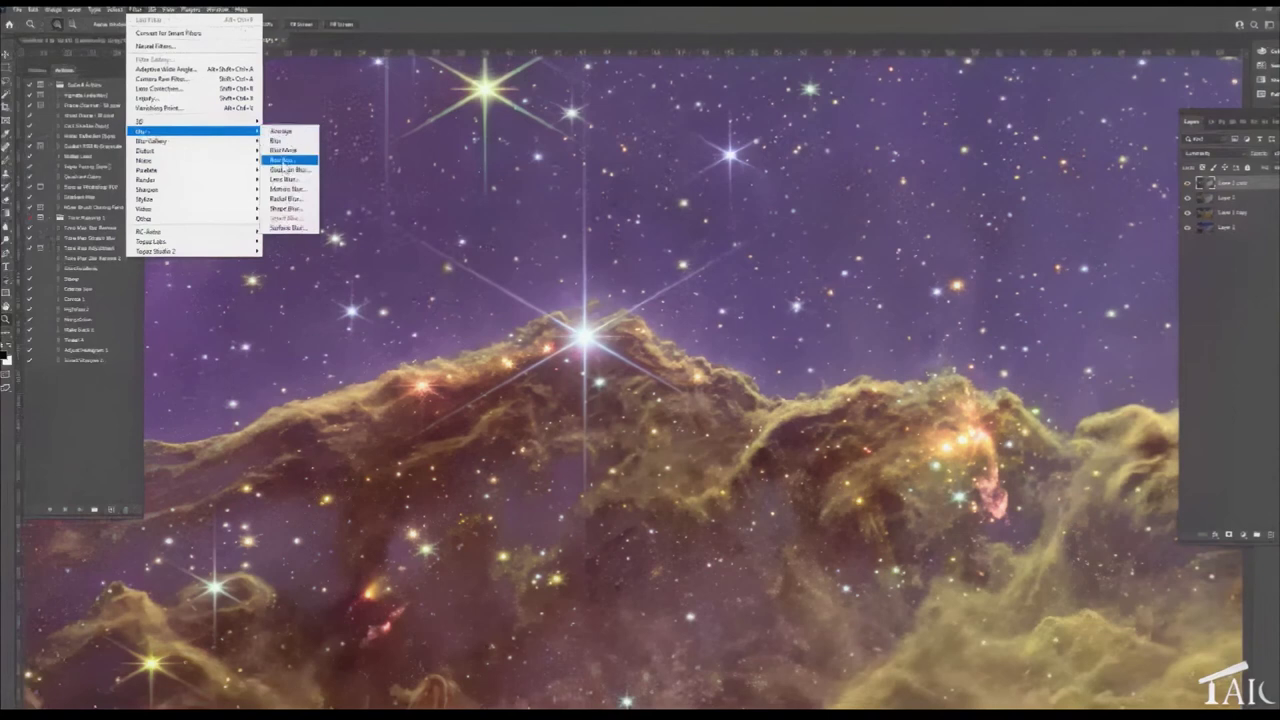
# - Blur Layer 2 copy with a 2-pixel radius Gaussian Blur, then fit the image on screen
pyautogui.click(285, 170)
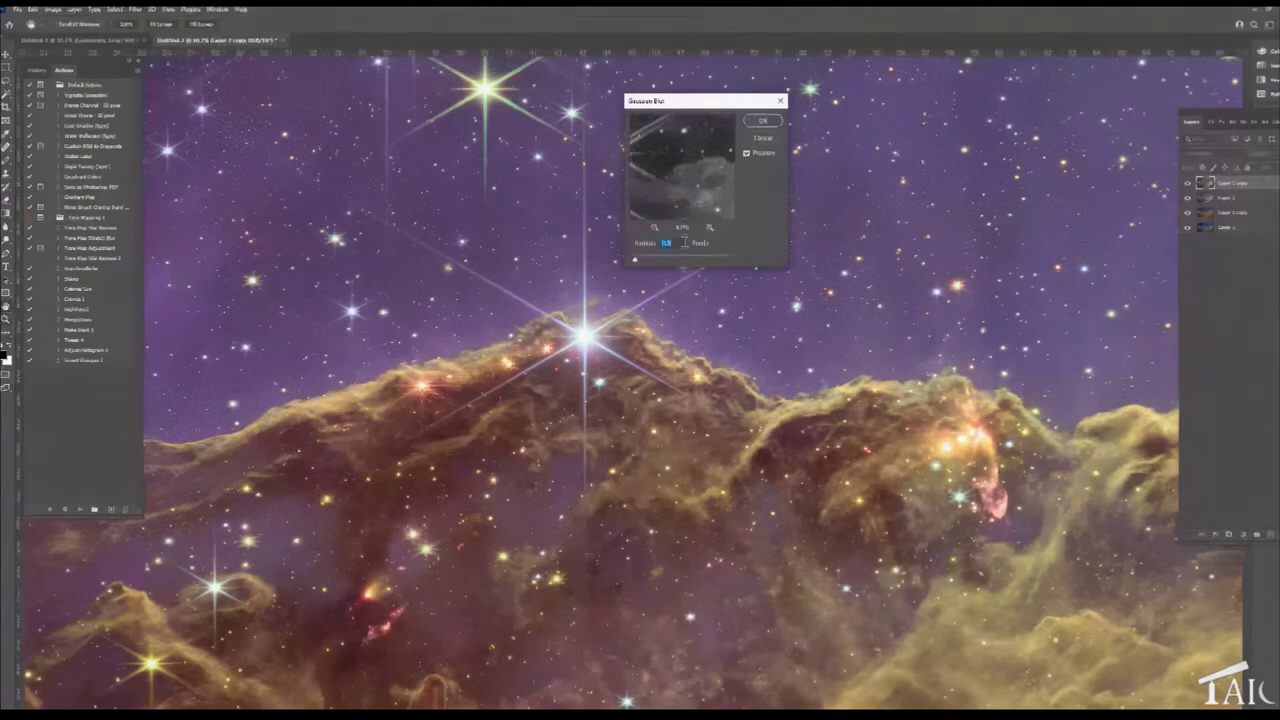
pyautogui.write('2')
pyautogui.click(761, 122)
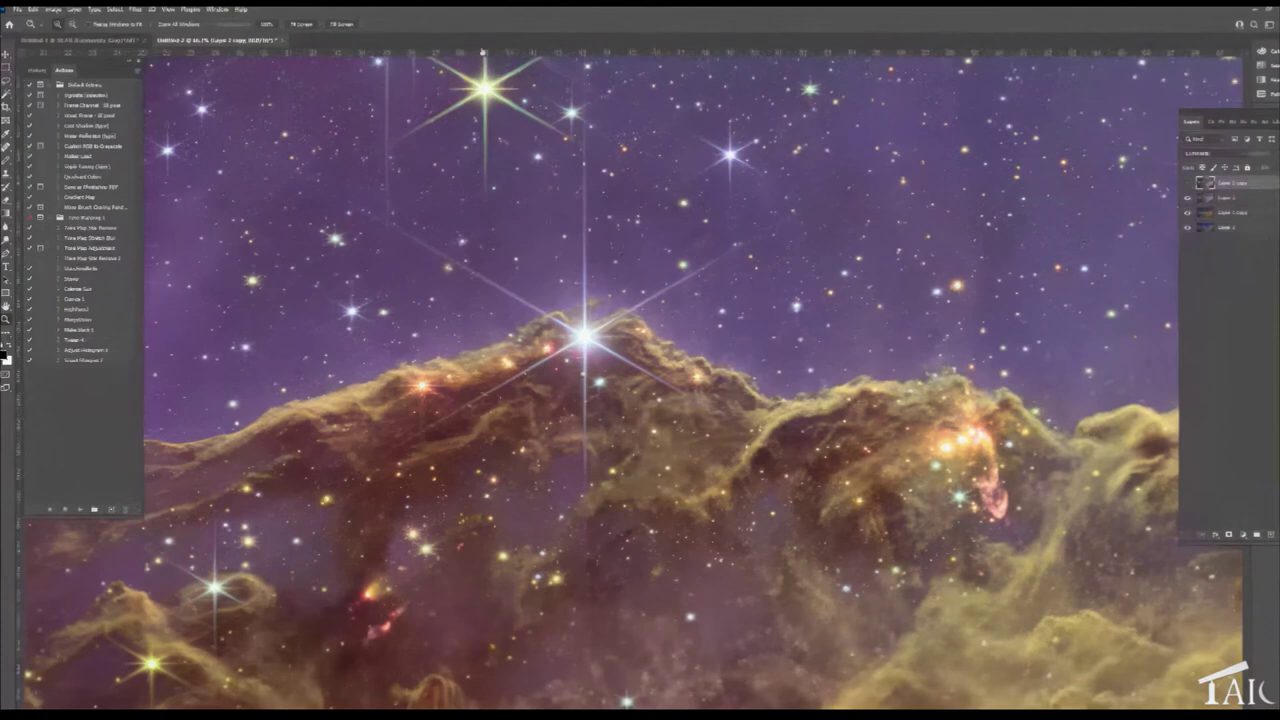
pyautogui.click(302, 24)
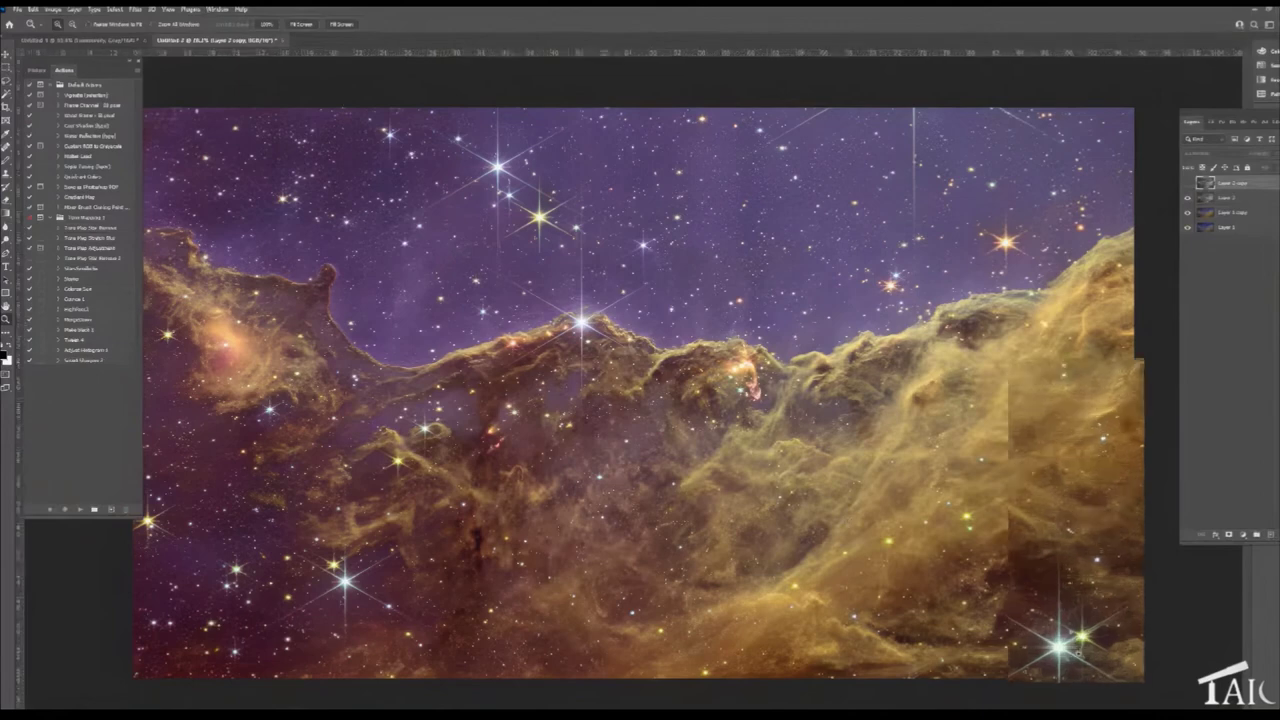
# - Zoom in on the large lower-right star and pick the Pencil tool with Layer 2 selected
pyautogui.scroll(2, 1078, 652)
pyautogui.scroll(3, 1078, 652)
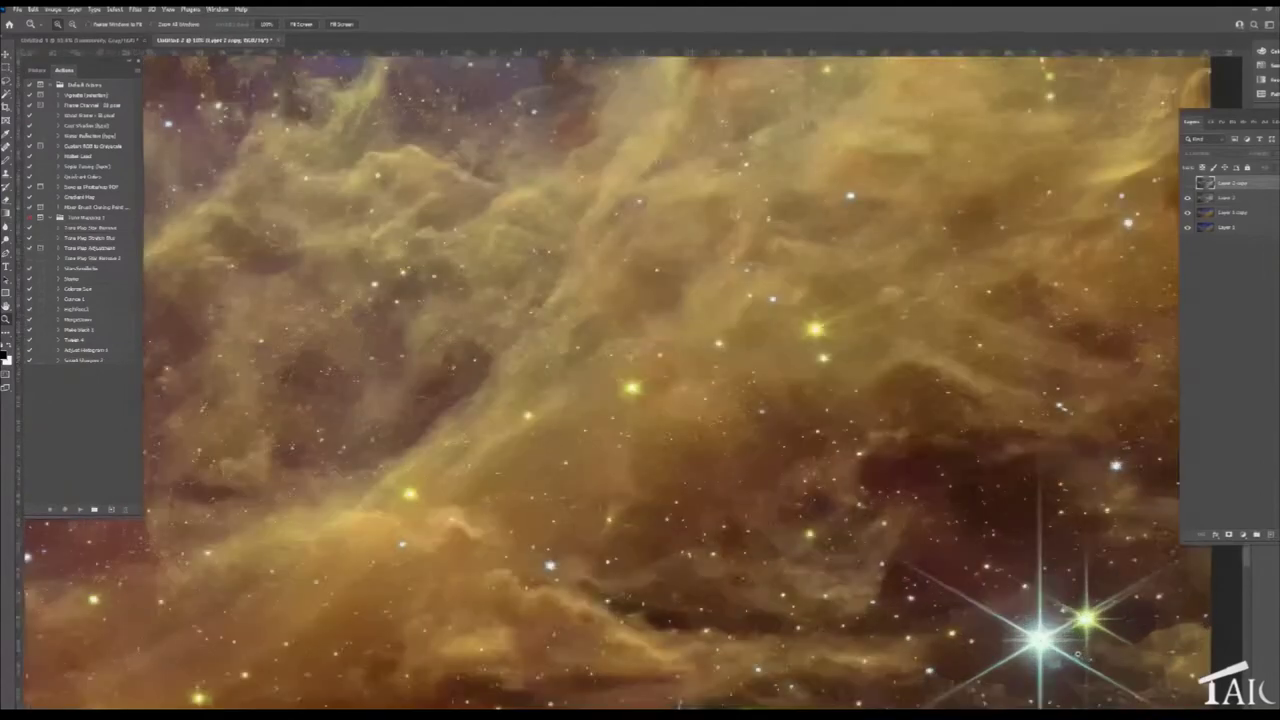
pyautogui.scroll(1, 1078, 652)
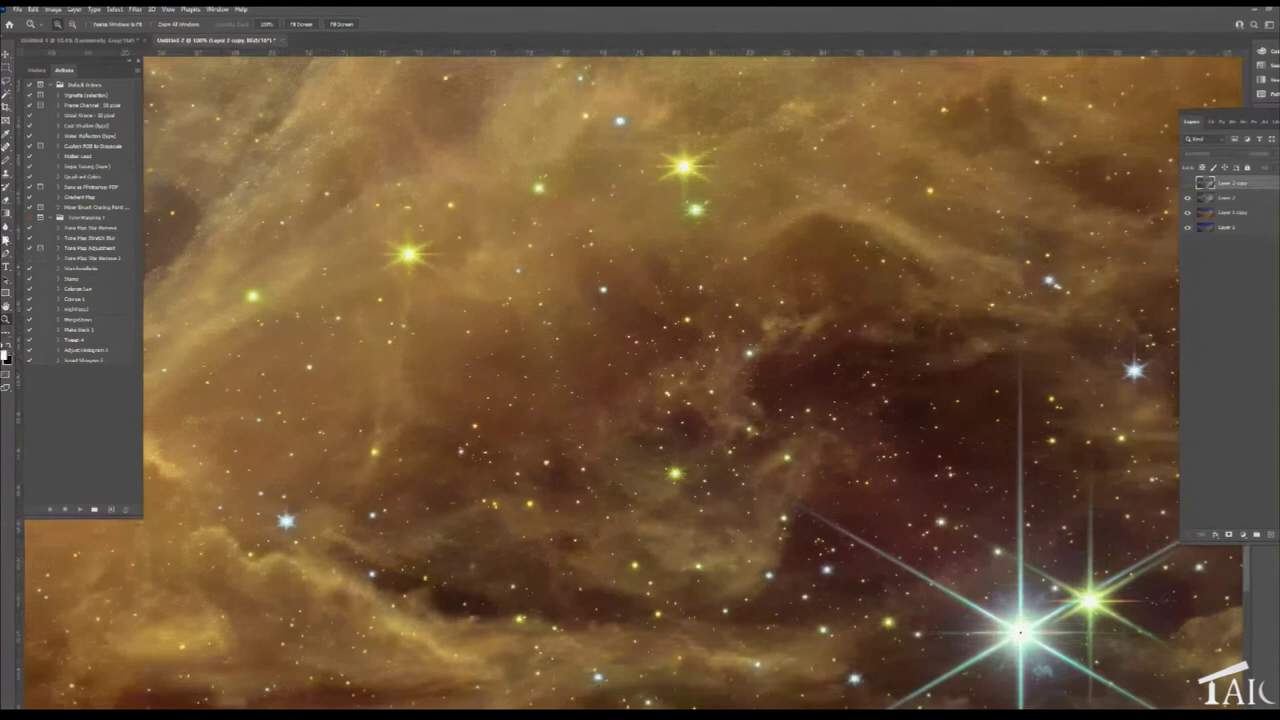
pyautogui.click(5, 166)
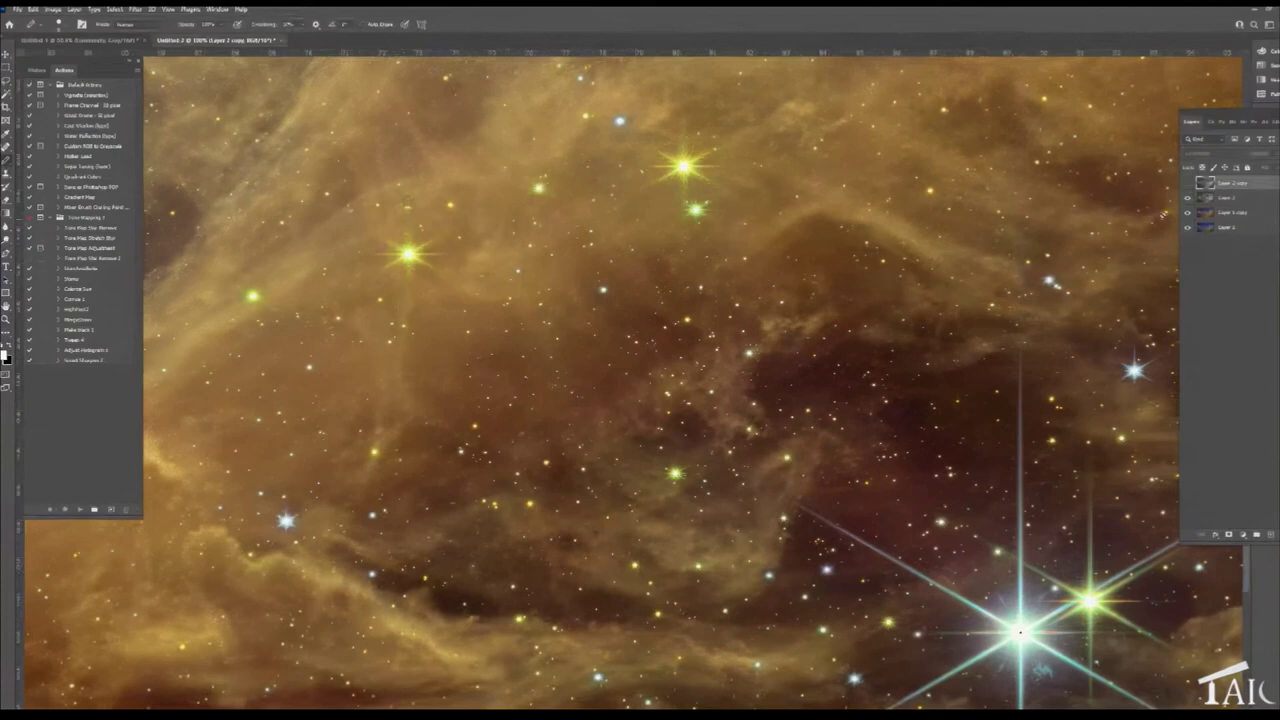
pyautogui.click(1224, 199)
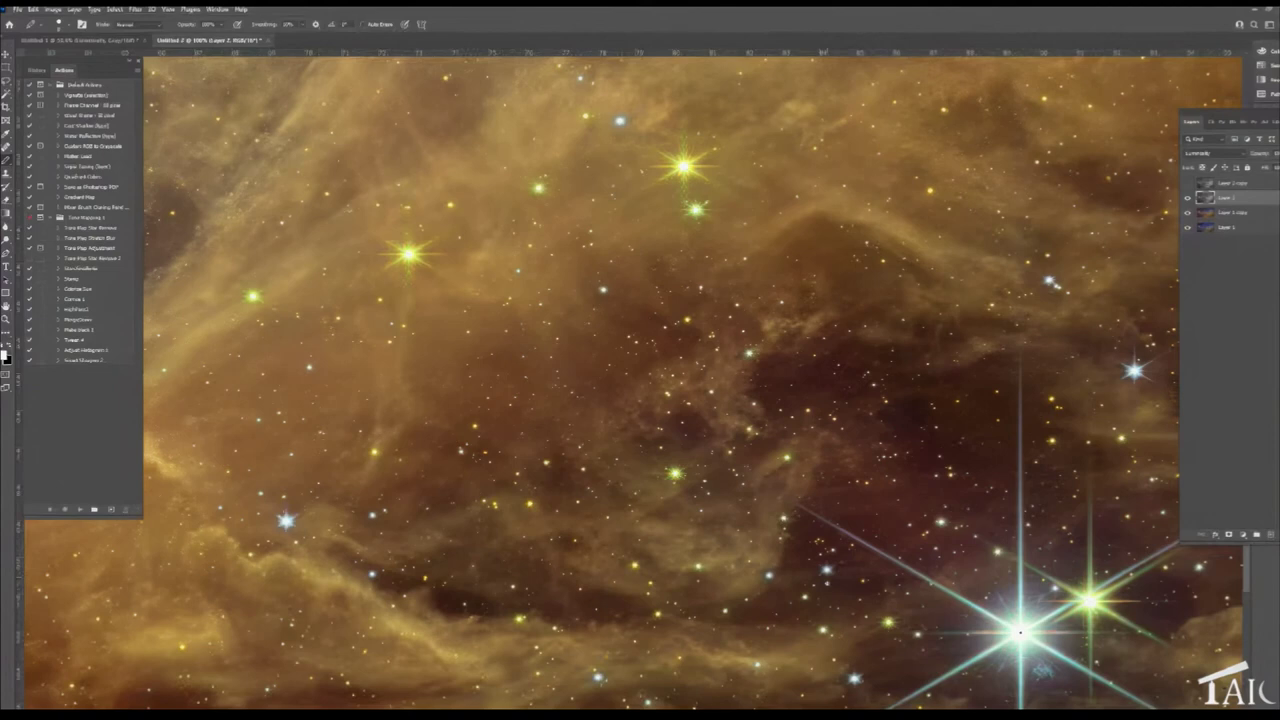
# - Draw white test strokes and dots beside the big star, then undo them
pyautogui.moveTo(905, 575)
pyautogui.mouseDown()
pyautogui.moveTo(948, 608)
pyautogui.moveTo(962, 662)
pyautogui.mouseUp()
pyautogui.click(952, 614)
pyautogui.click(958, 632)
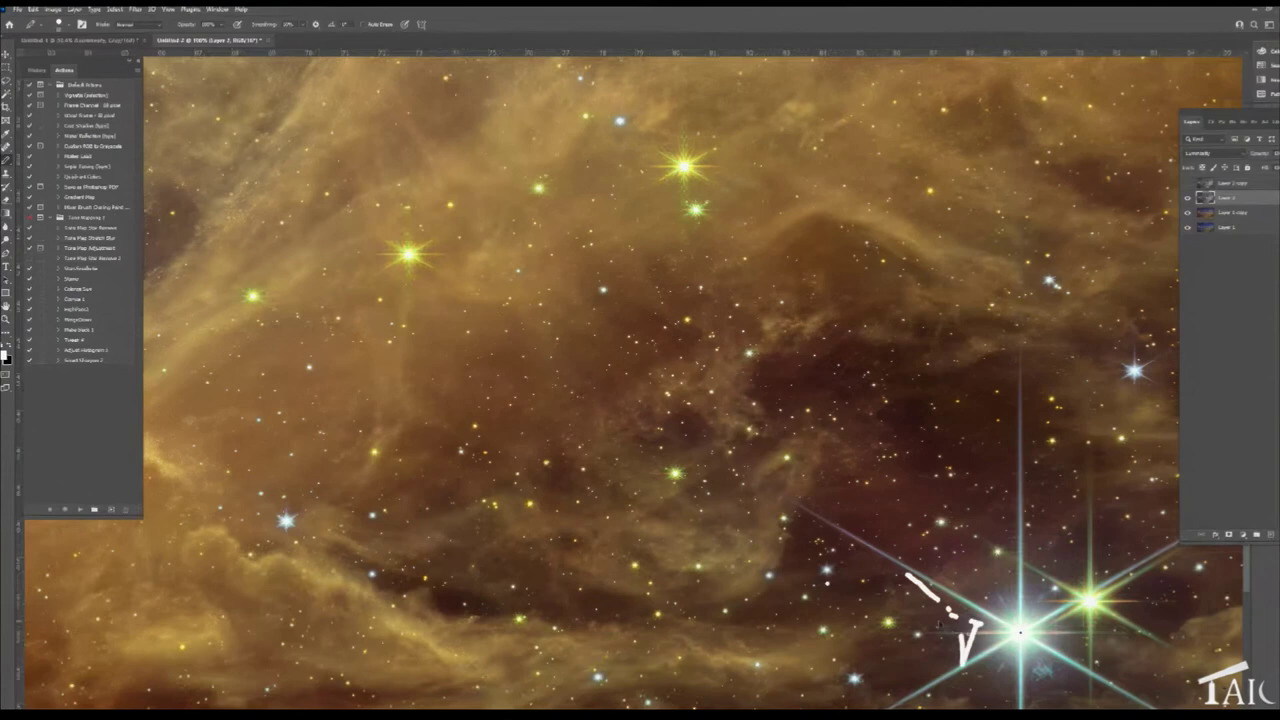
pyautogui.hotkey('ctrl', 'z')
pyautogui.moveTo(966, 620); pyautogui.dragTo(979, 624)
pyautogui.hotkey('ctrl', 'z')
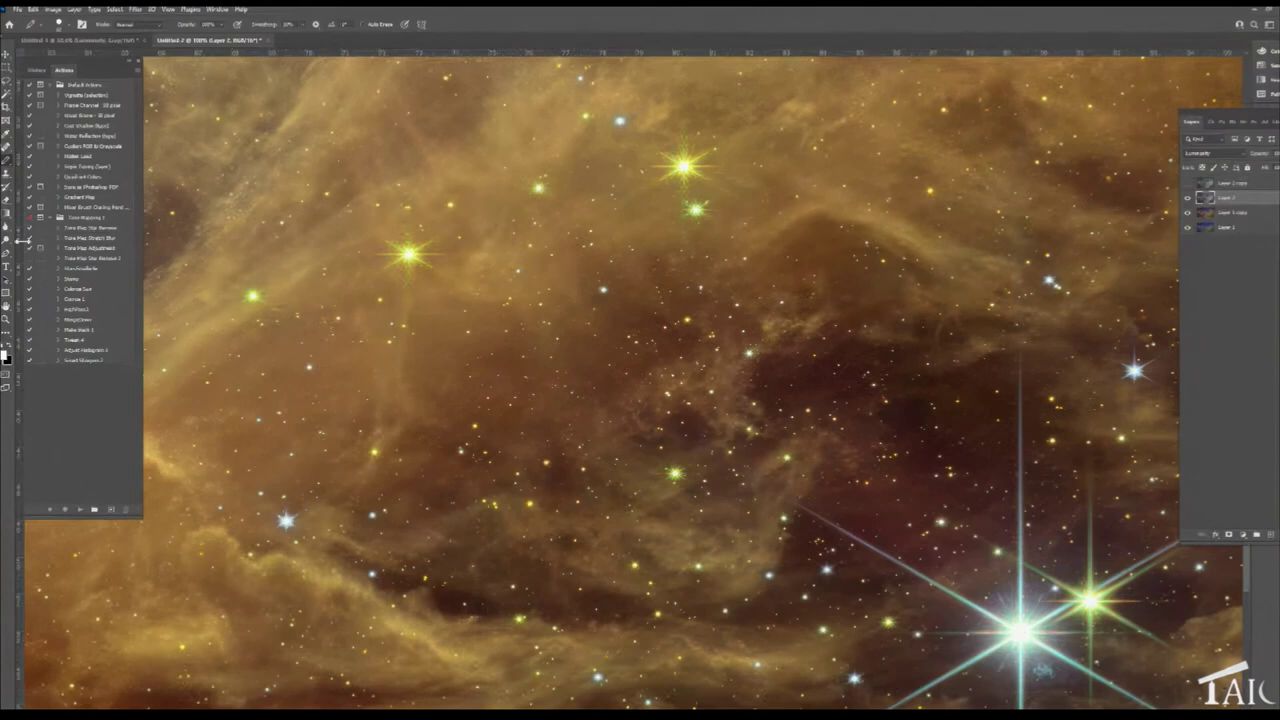
# - Use the Zoom tool's Fit Screen to show the entire Carina Nebula image
pyautogui.click(8, 318)
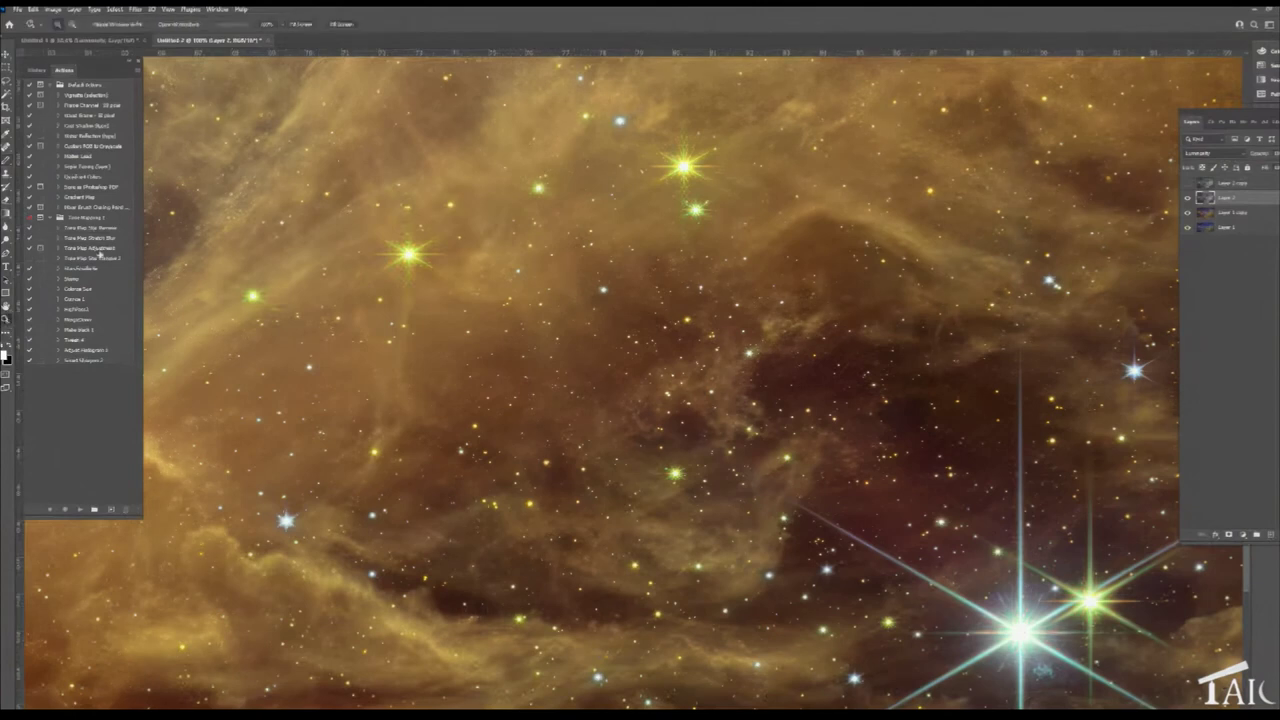
pyautogui.click(295, 27)
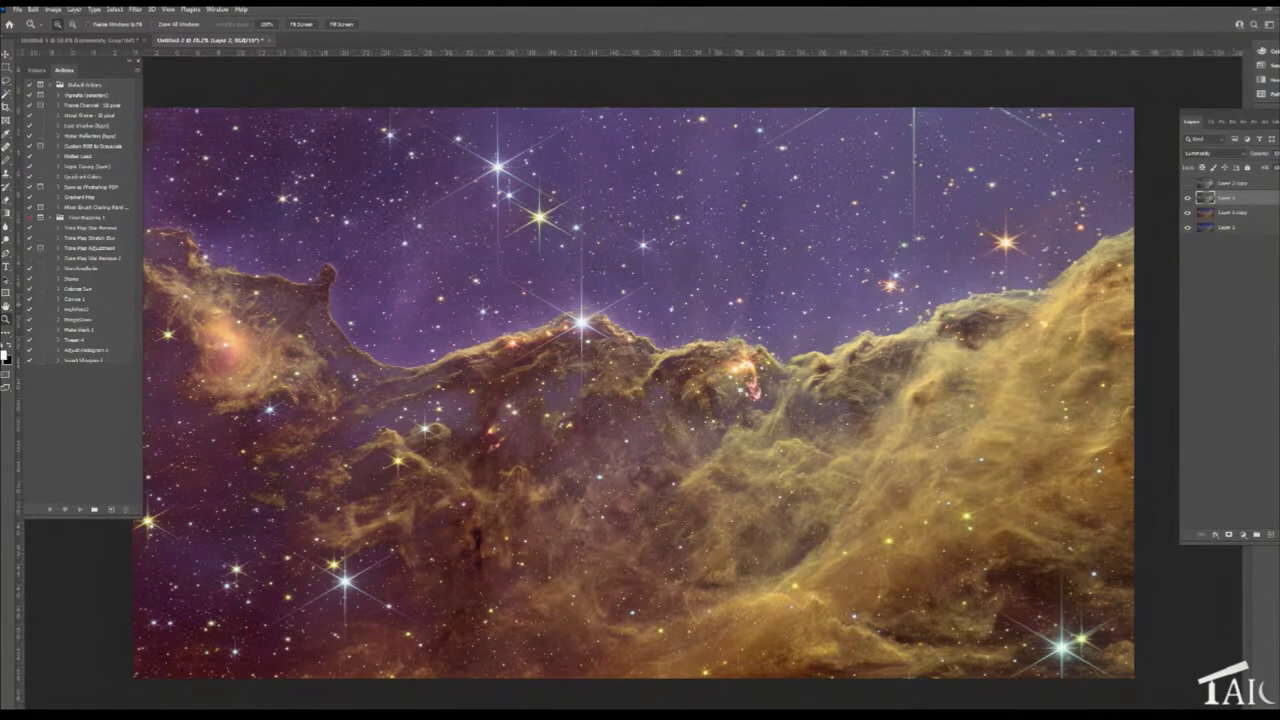
pyautogui.moveTo(207, 716)
pyautogui.click(1256, 14)
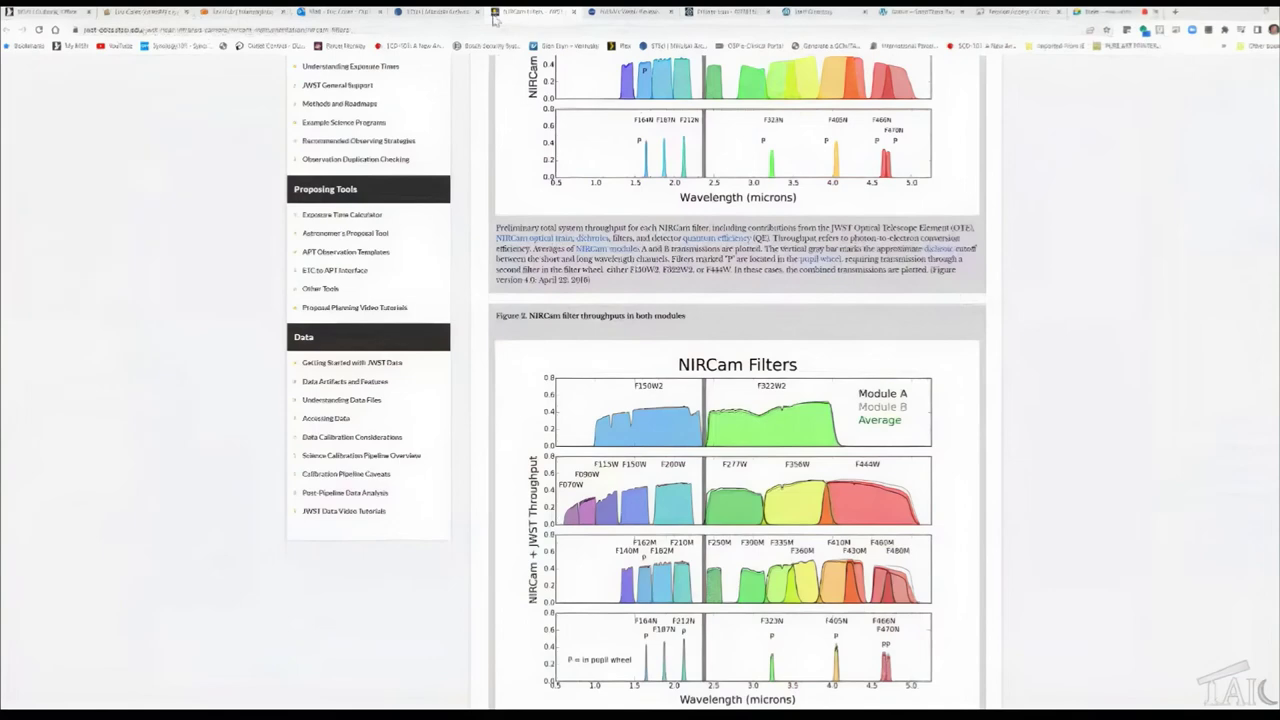
pyautogui.click(622, 15)
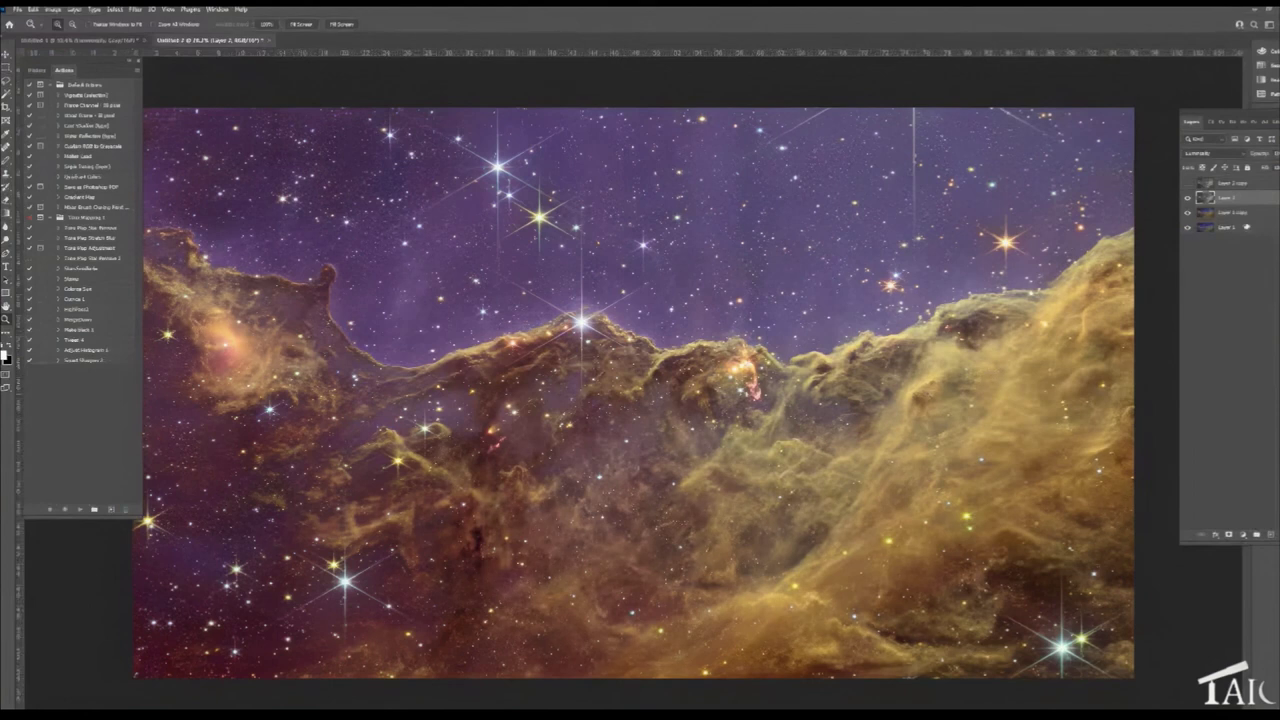
# - Duplicate Layer 1 copy into a new Layer 1 copy 2
pyautogui.click(1256, 213)
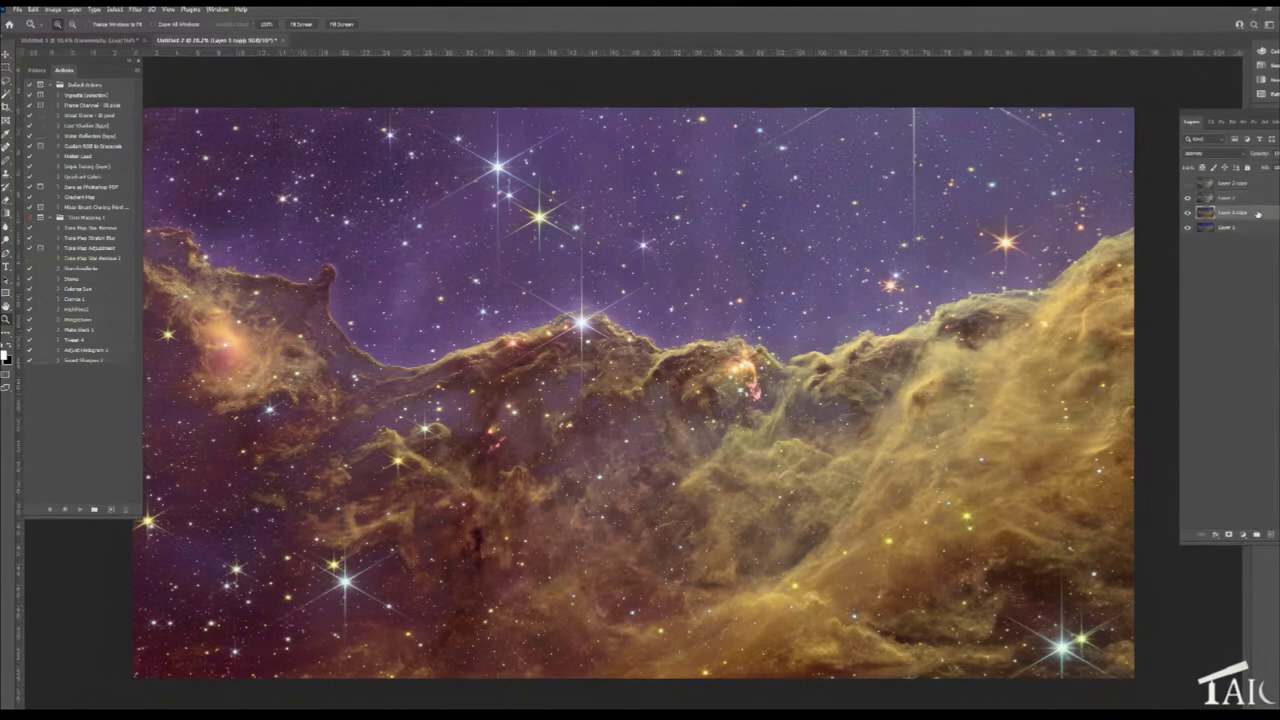
pyautogui.moveTo(1258, 213); pyautogui.dragTo(1257, 534)
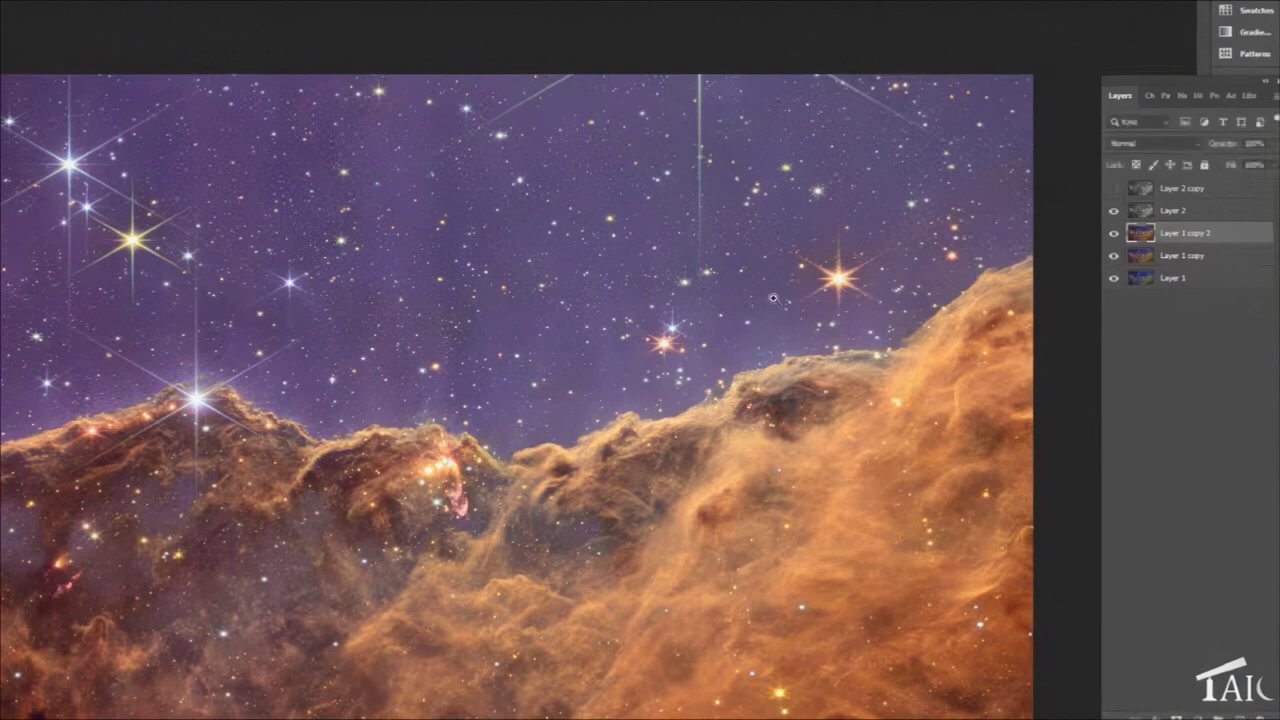
pyautogui.click(1114, 235)
pyautogui.click(1114, 235)
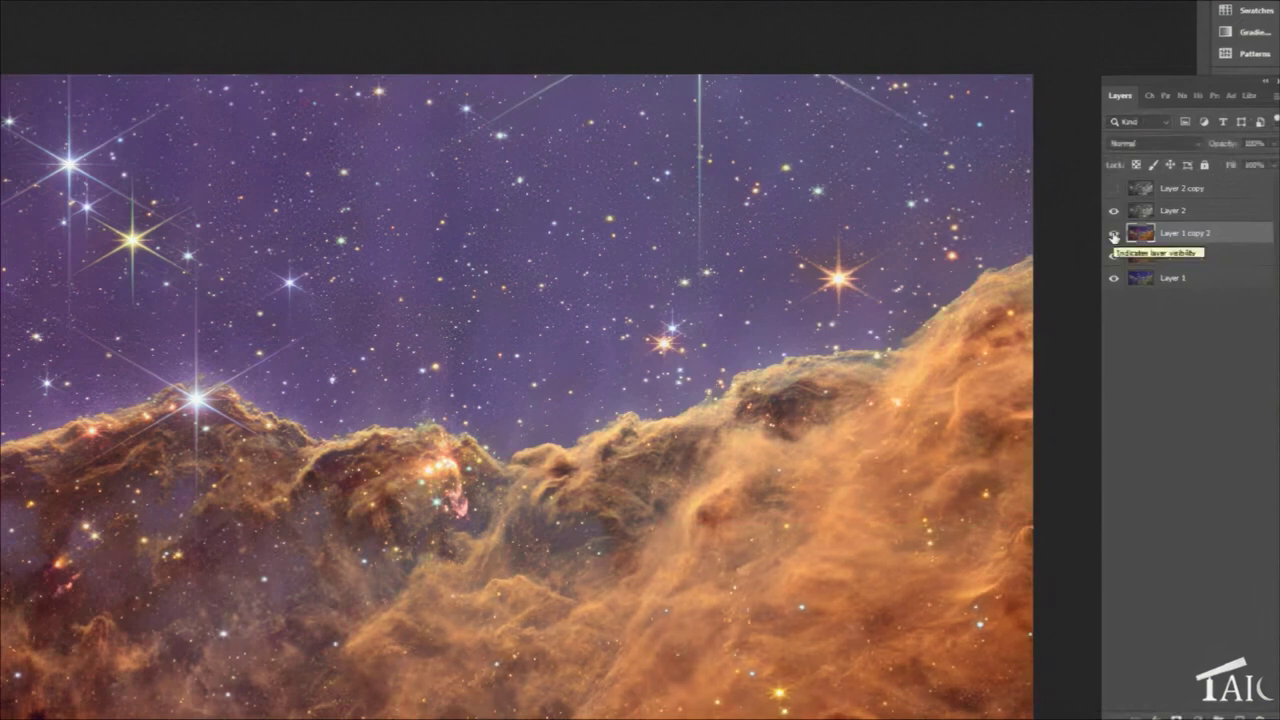